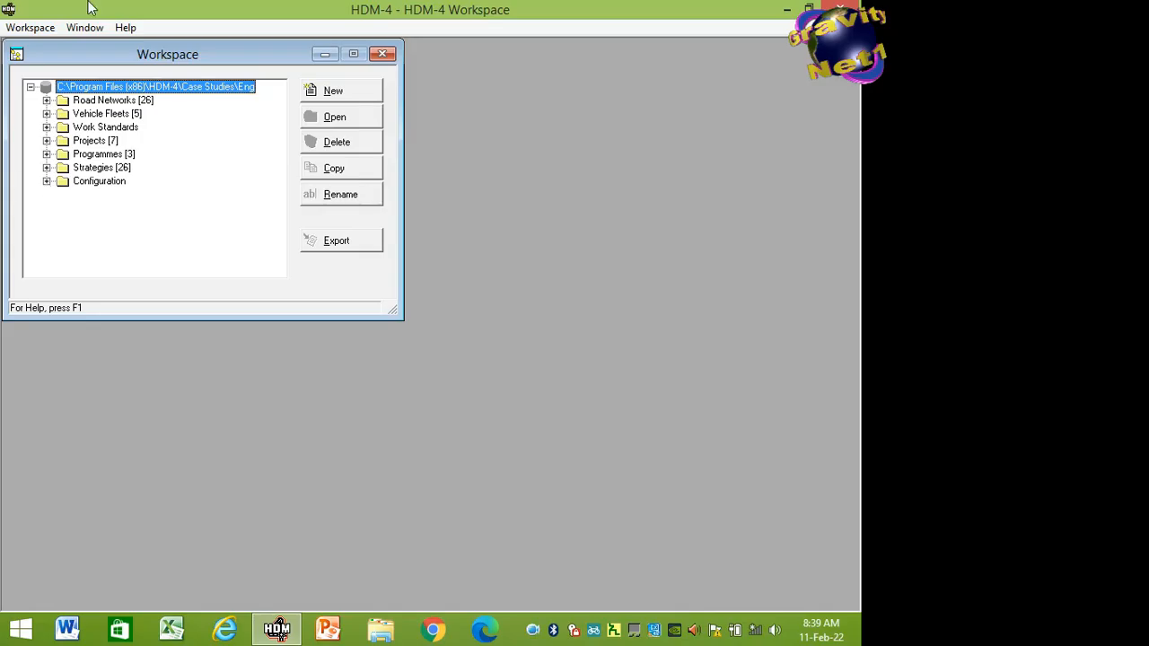
Create a new road network named "BDU Strategy Network".
{"action": "left_click", "coordinate": [348, 101]}
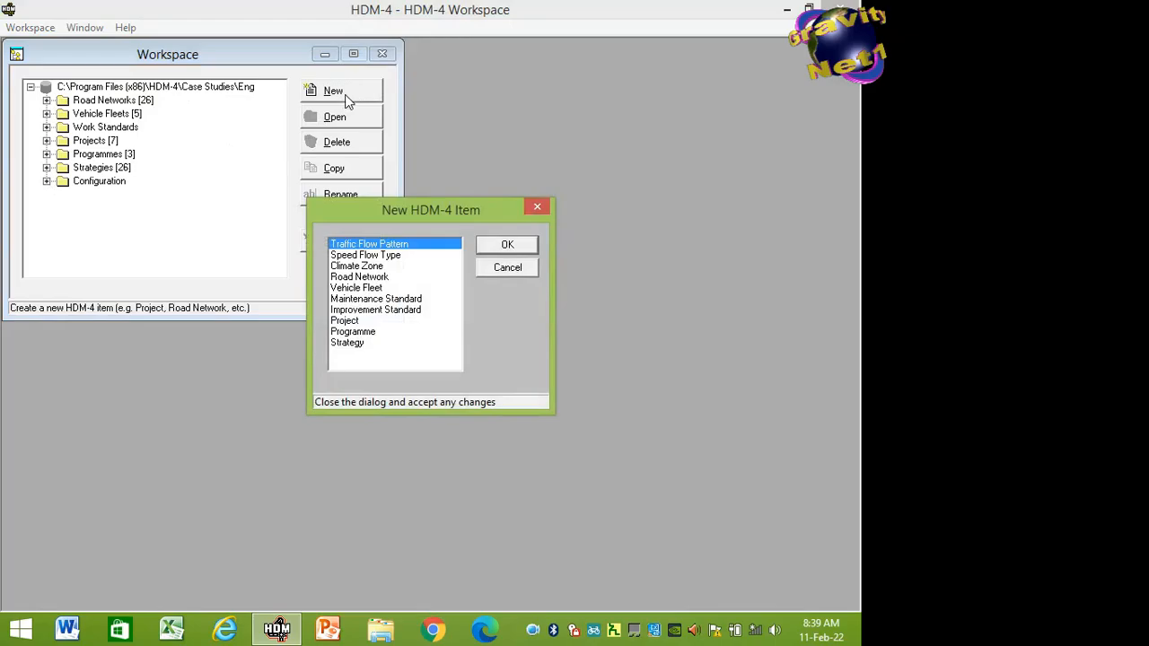
{"action": "left_click", "coordinate": [358, 278]}
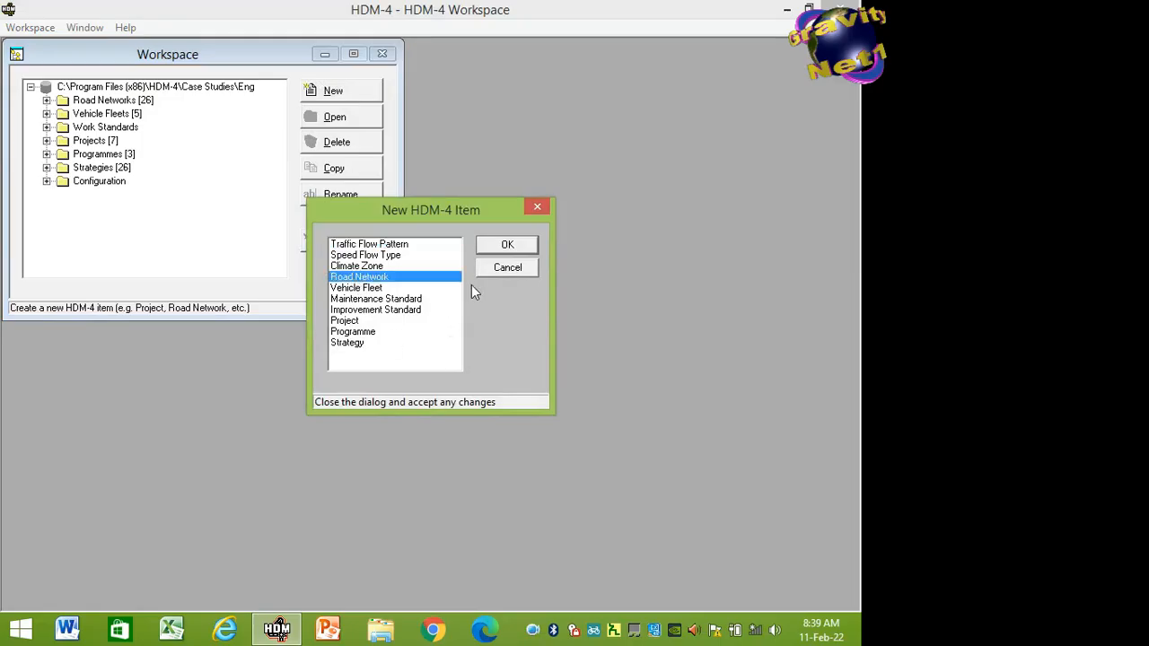
{"action": "left_click", "coordinate": [499, 248]}
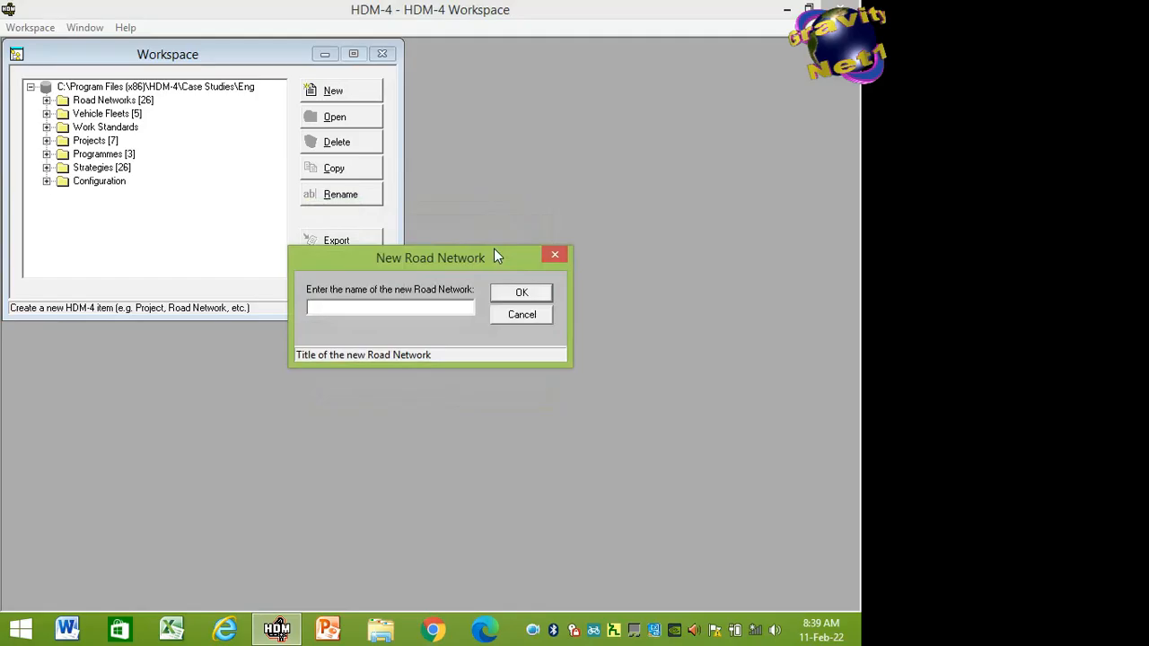
{"action": "type", "text": "BDU Strategy"}
{"action": "type", "text": "Network"}
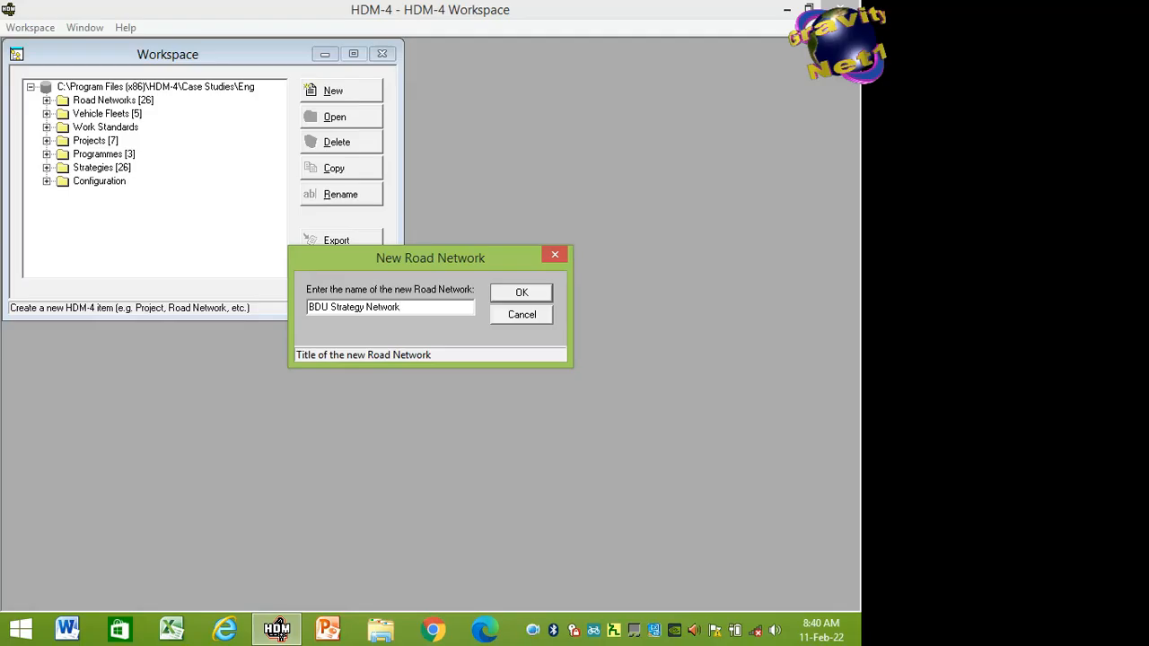
{"action": "left_click", "coordinate": [518, 297]}
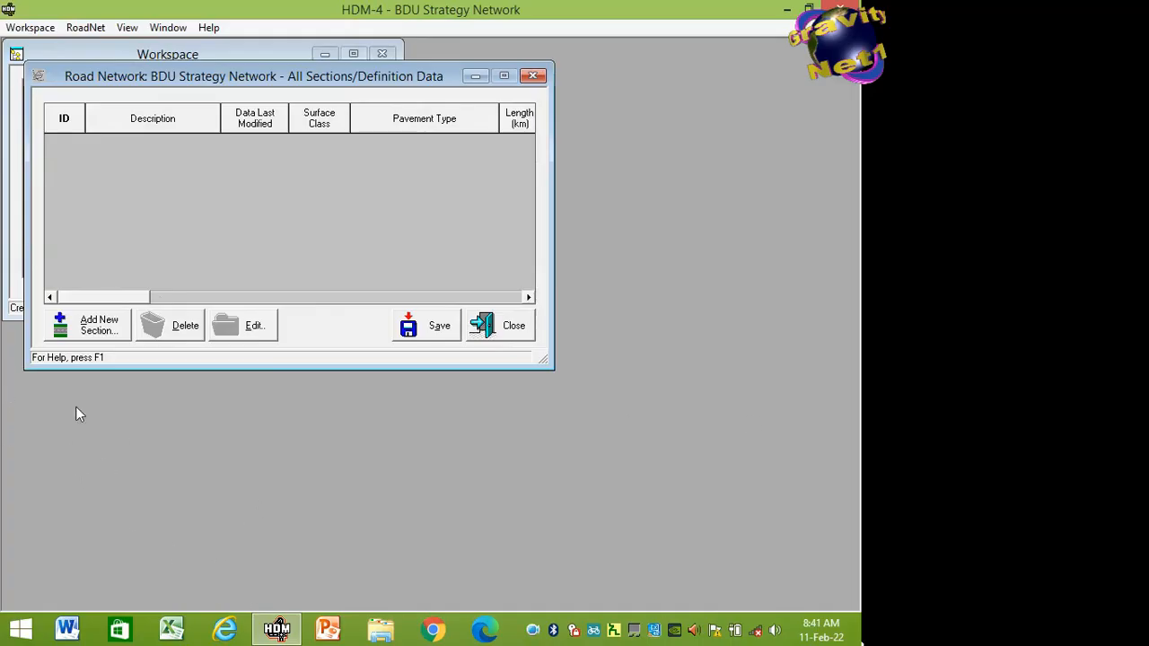
Add a new section based on aggregate data, with section name "Gravel Fair Road" and section ID "GFR".
{"action": "left_click", "coordinate": [97, 331]}
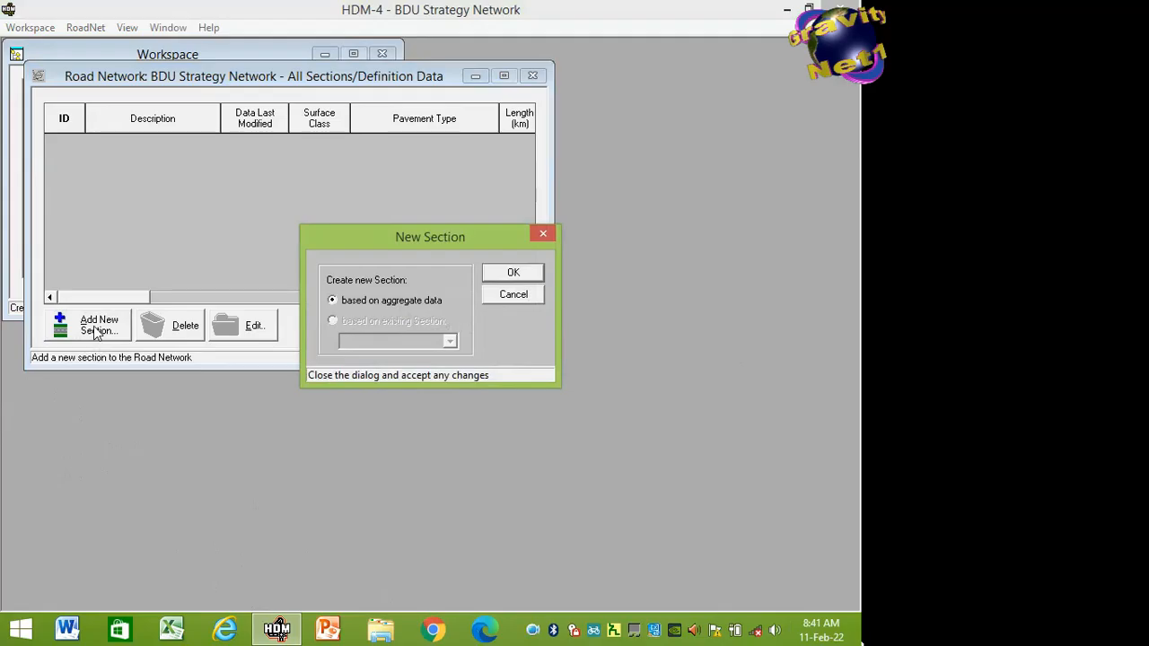
{"action": "left_click", "coordinate": [501, 280]}
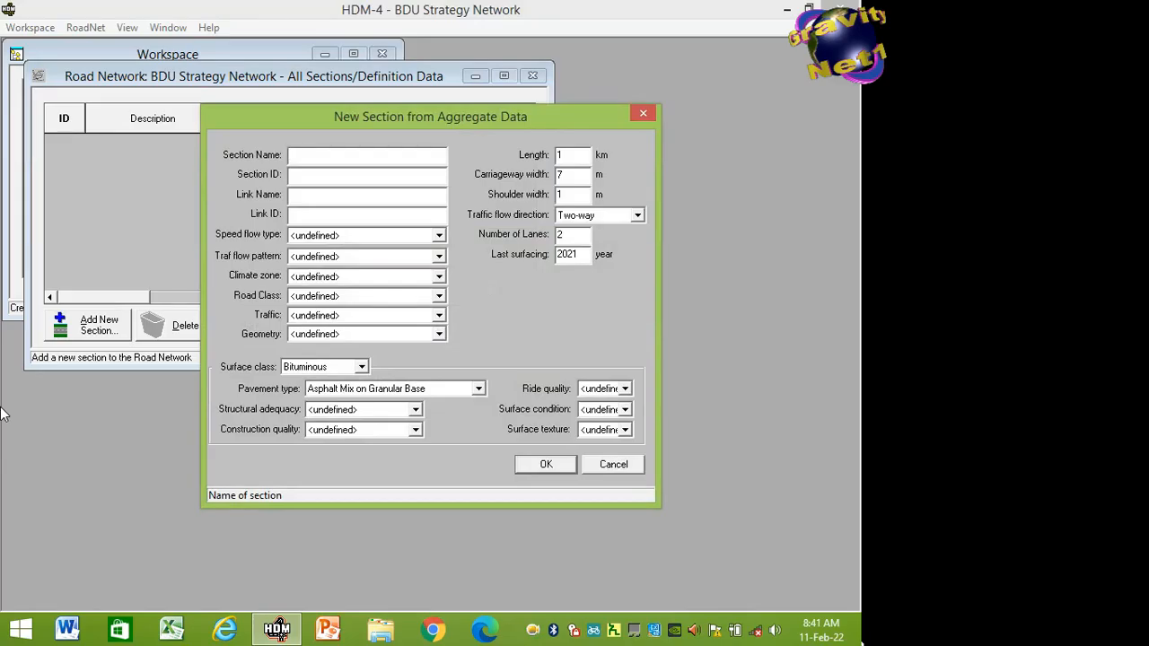
{"action": "type", "text": "B"}
{"action": "key", "text": "BackSpace"}
{"action": "type", "text": "Gra"}
{"action": "type", "text": "vel"}
{"action": "type", "text": " Fa"}
{"action": "type", "text": "ir"}
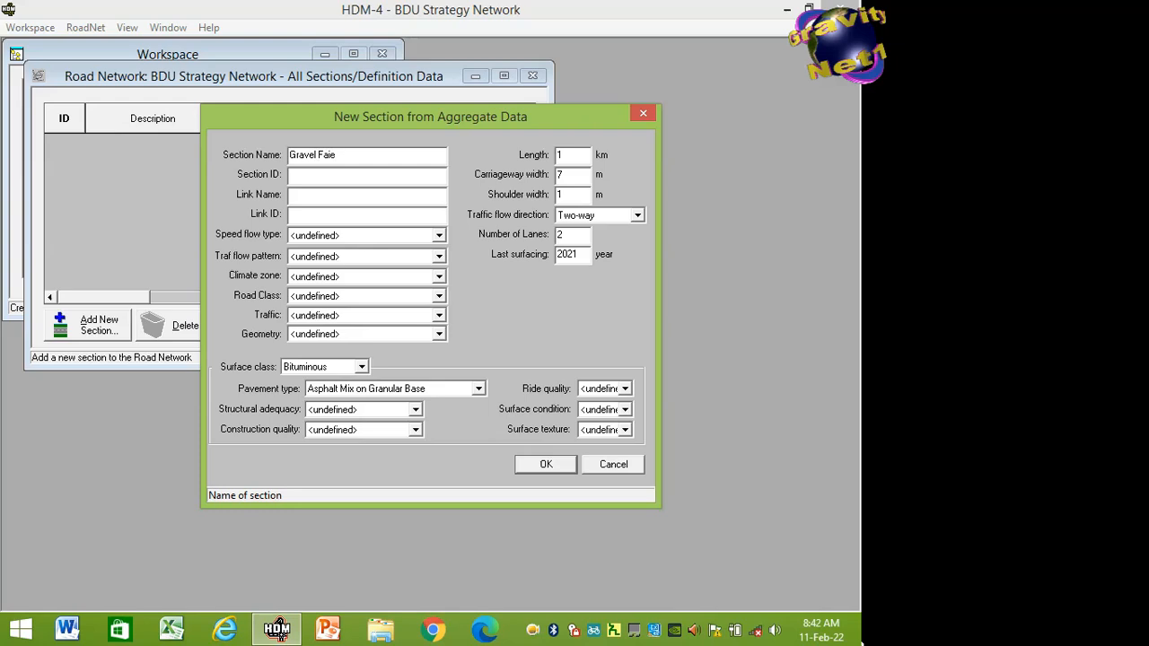
{"action": "key", "text": "BackSpace"}
{"action": "type", "text": "Road"}
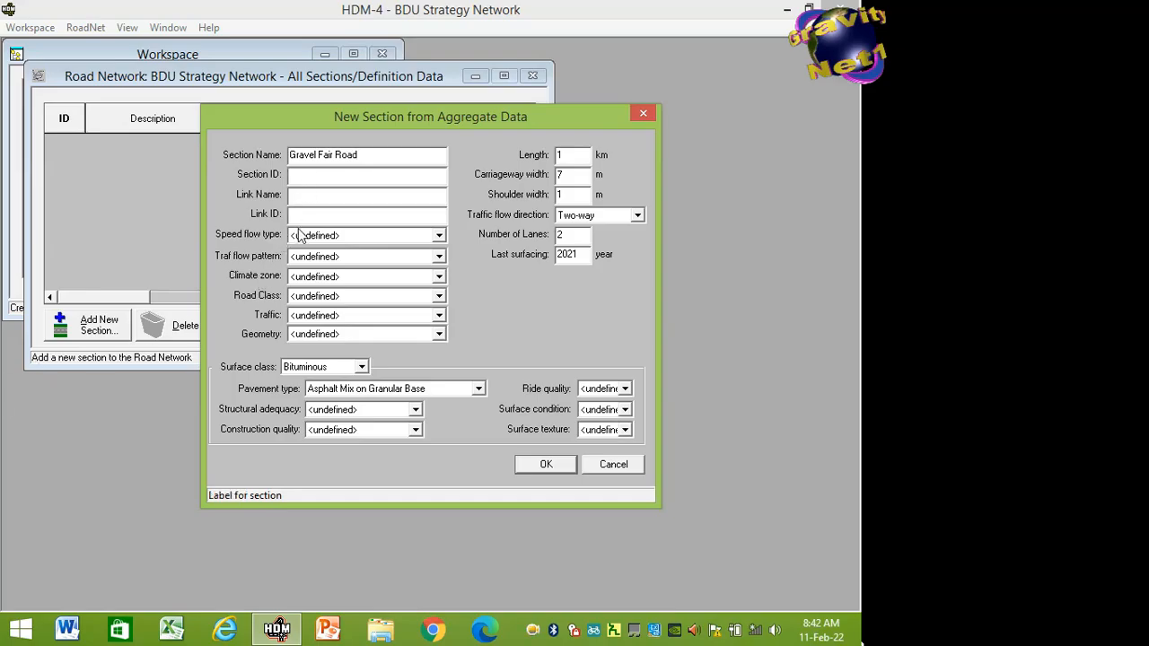
{"action": "type", "text": "GFR"}
Set the section's speed flow type to Two Lane Standard and its traffic flow pattern to Inter-urban.
{"action": "left_click", "coordinate": [438, 236]}
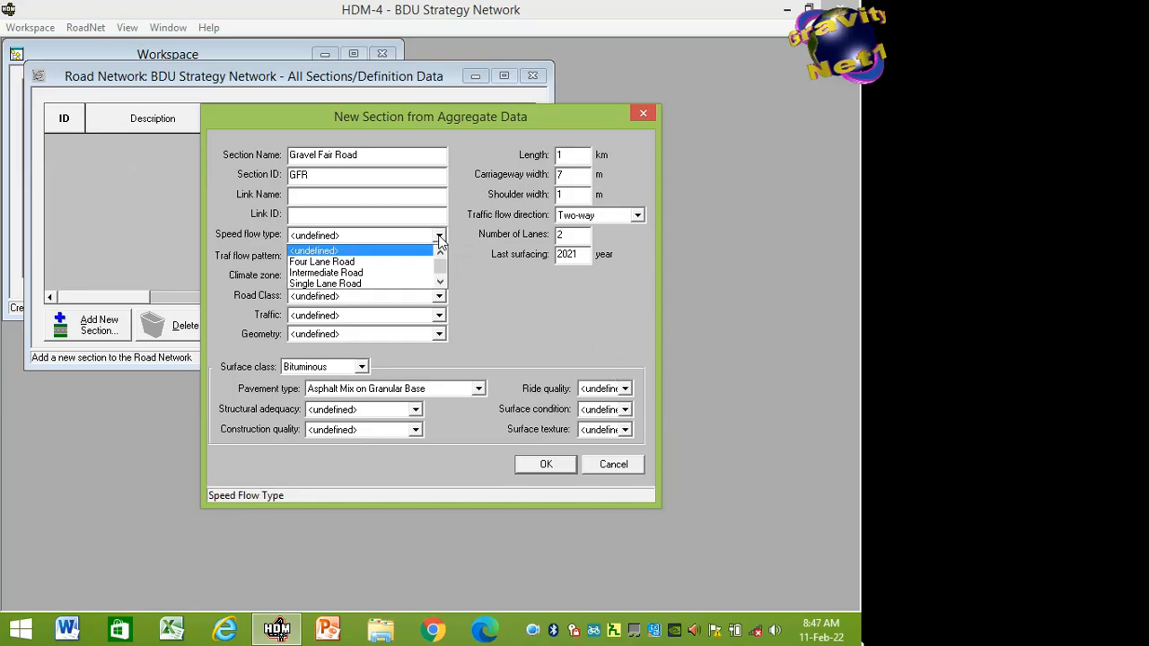
{"action": "left_click", "coordinate": [440, 283]}
{"action": "left_click", "coordinate": [440, 283]}
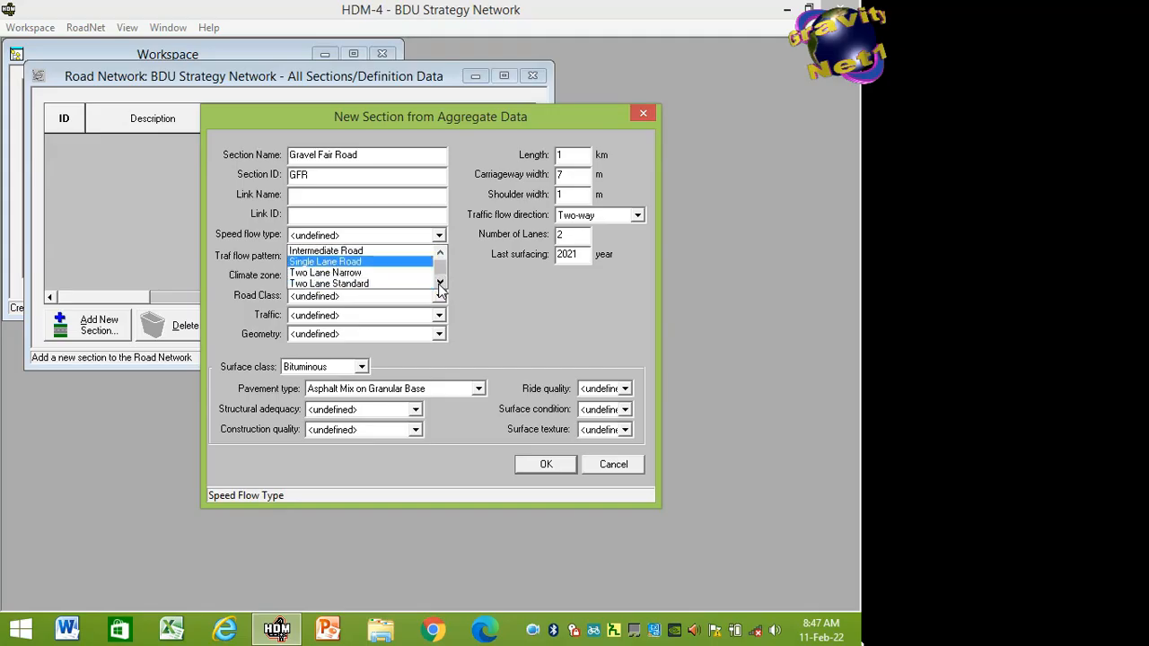
{"action": "left_click", "coordinate": [341, 283]}
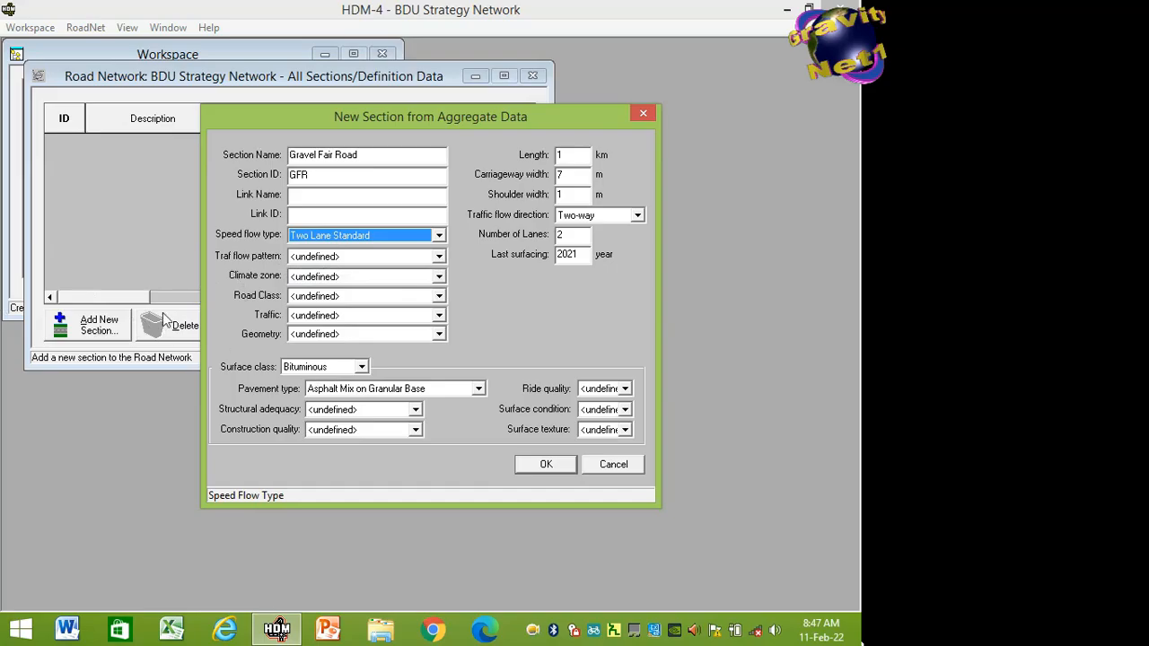
{"action": "left_click", "coordinate": [438, 257]}
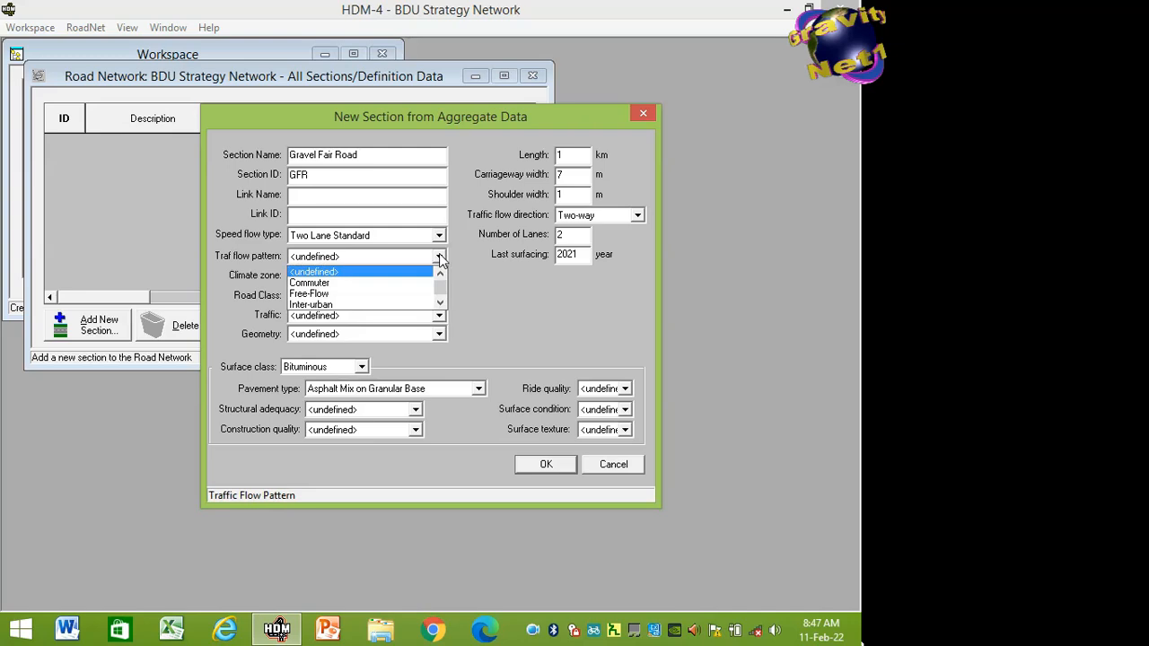
{"action": "left_click", "coordinate": [439, 304]}
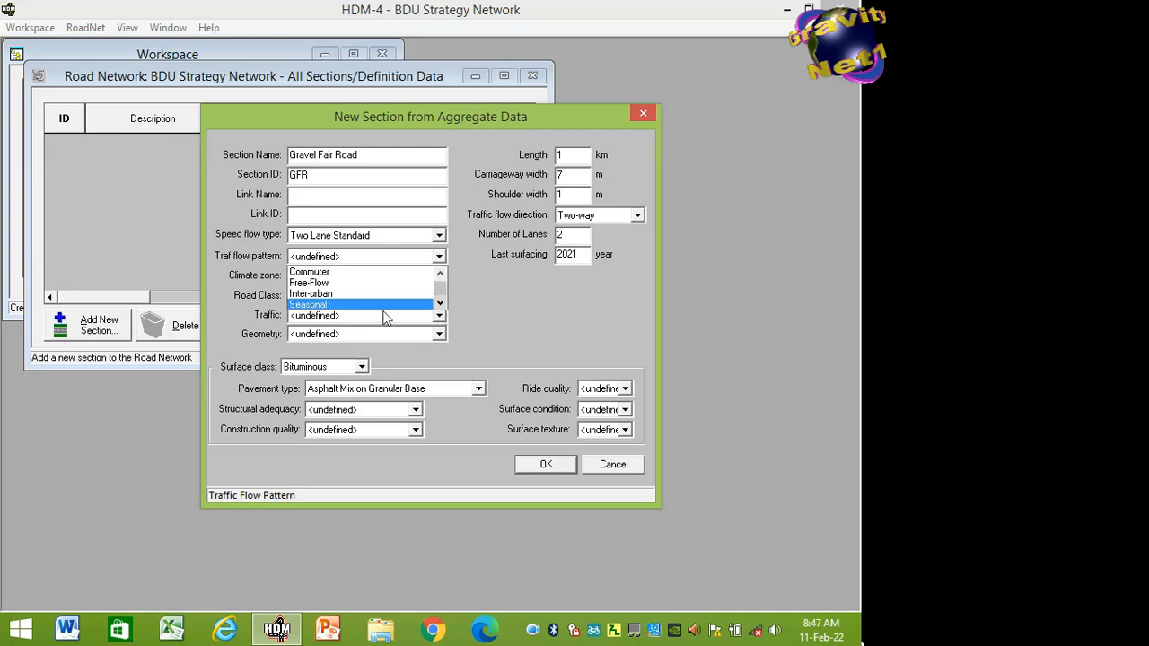
{"action": "left_click", "coordinate": [332, 292]}
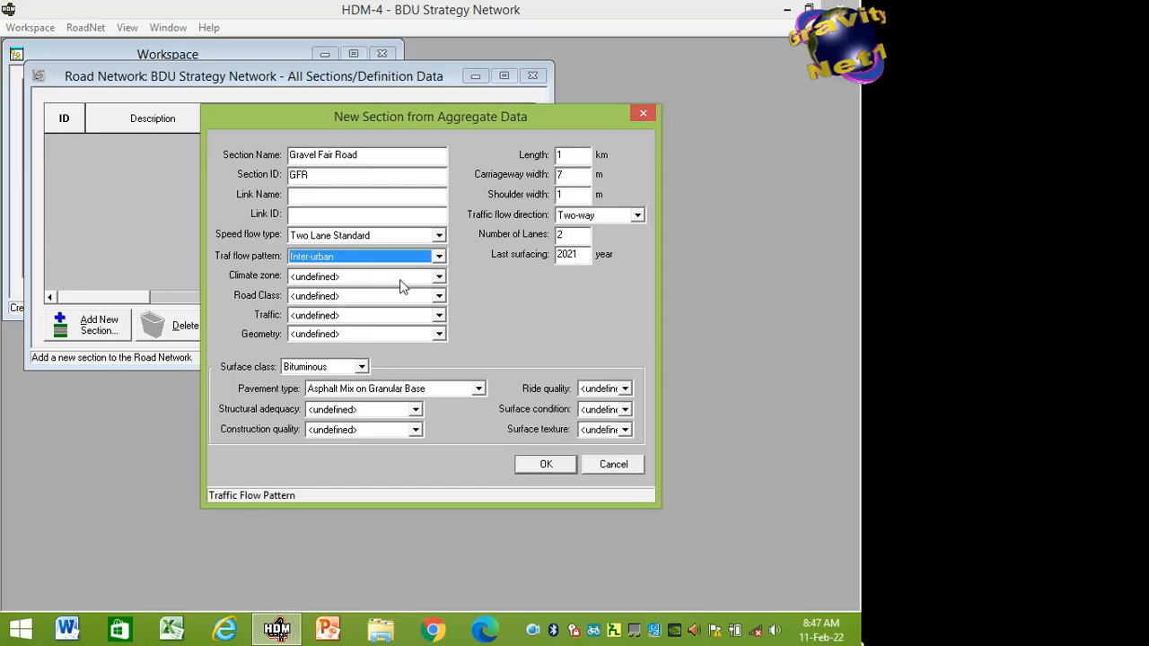
Set the climate zone of the Gravel Fair Road section to Tropical Sub-Humid.
{"action": "left_click", "coordinate": [439, 279]}
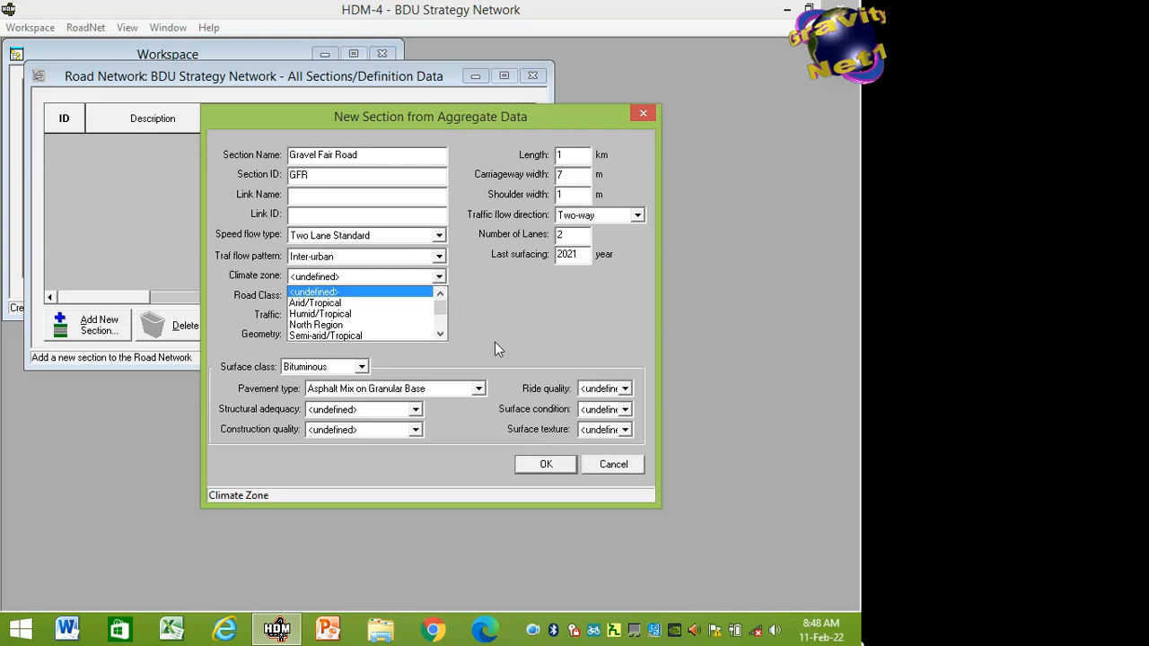
{"action": "left_click", "coordinate": [439, 336]}
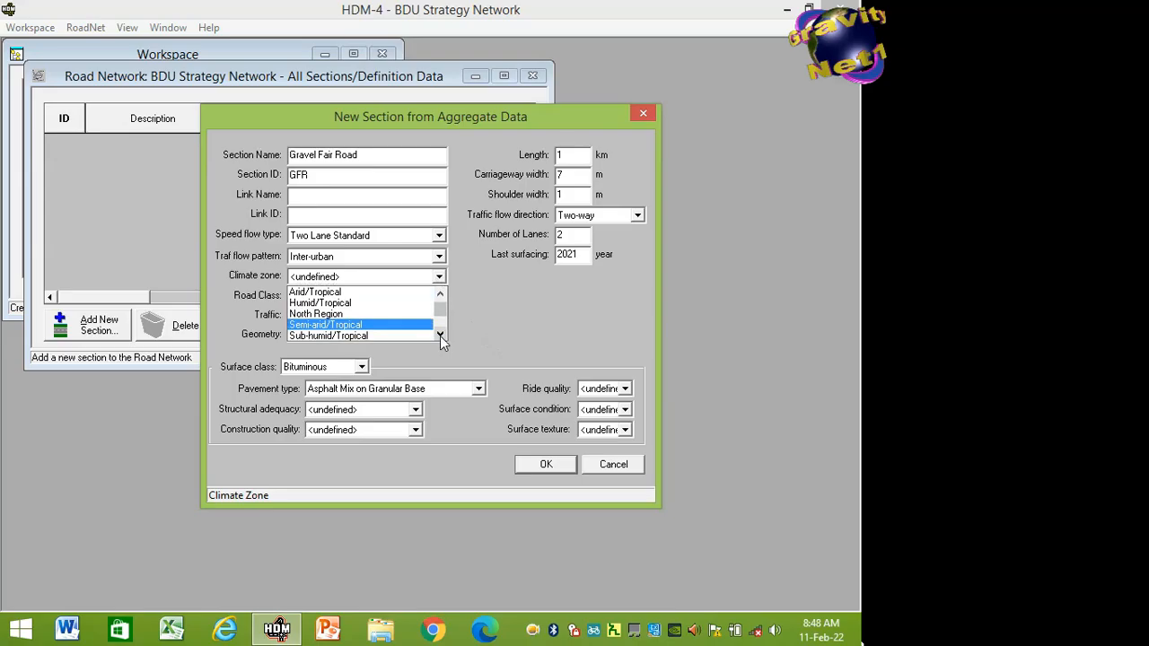
{"action": "left_click", "coordinate": [440, 336]}
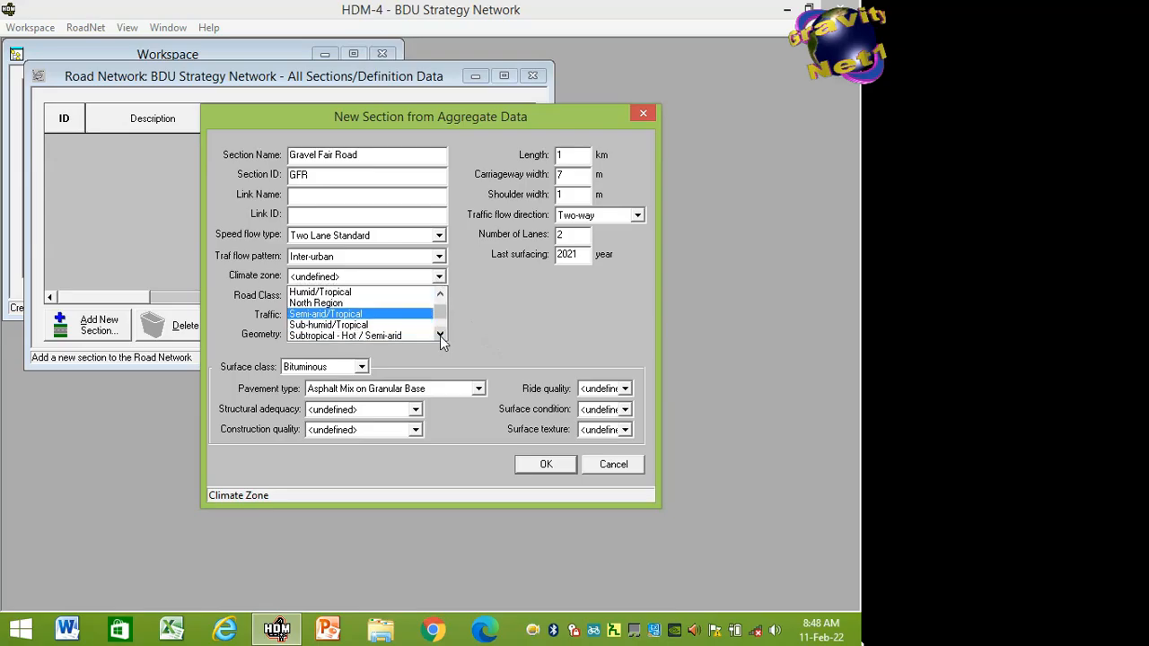
{"action": "left_click", "coordinate": [439, 336]}
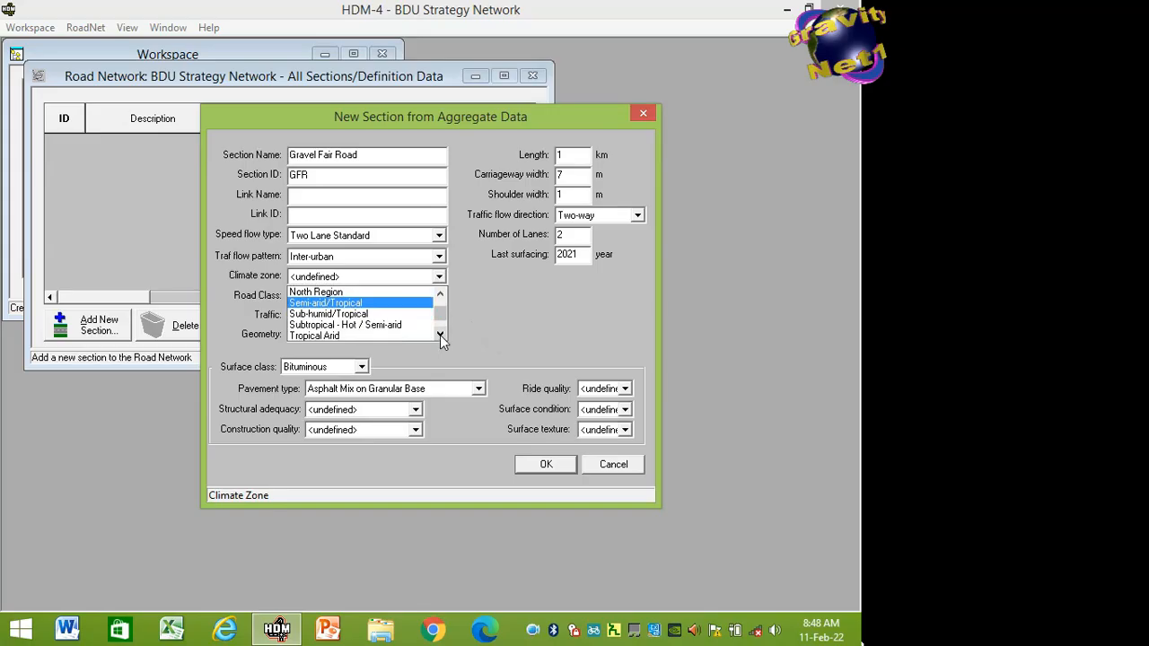
{"action": "left_click", "coordinate": [440, 335]}
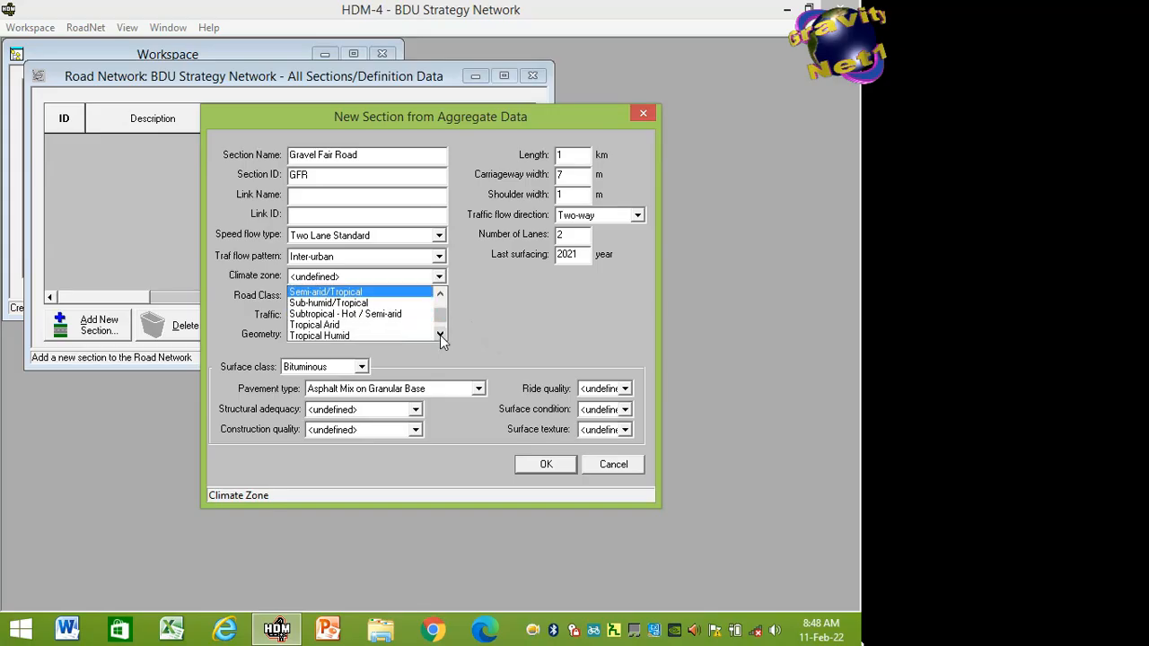
{"action": "left_click", "coordinate": [439, 335]}
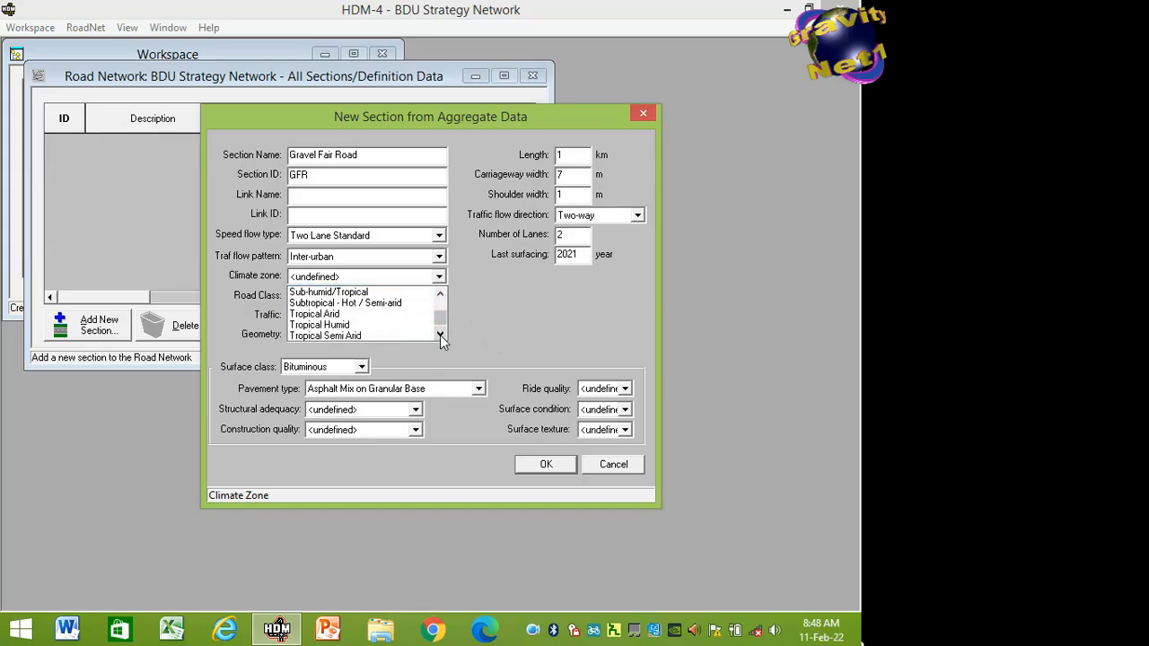
{"action": "left_click", "coordinate": [440, 336]}
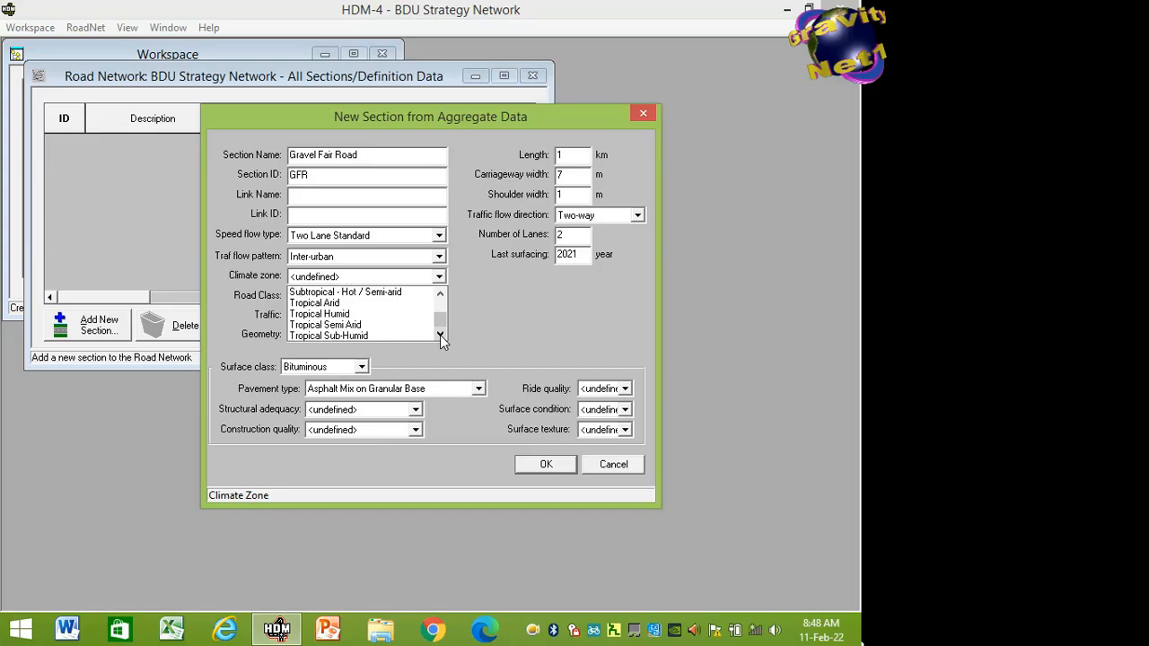
{"action": "left_click", "coordinate": [395, 336]}
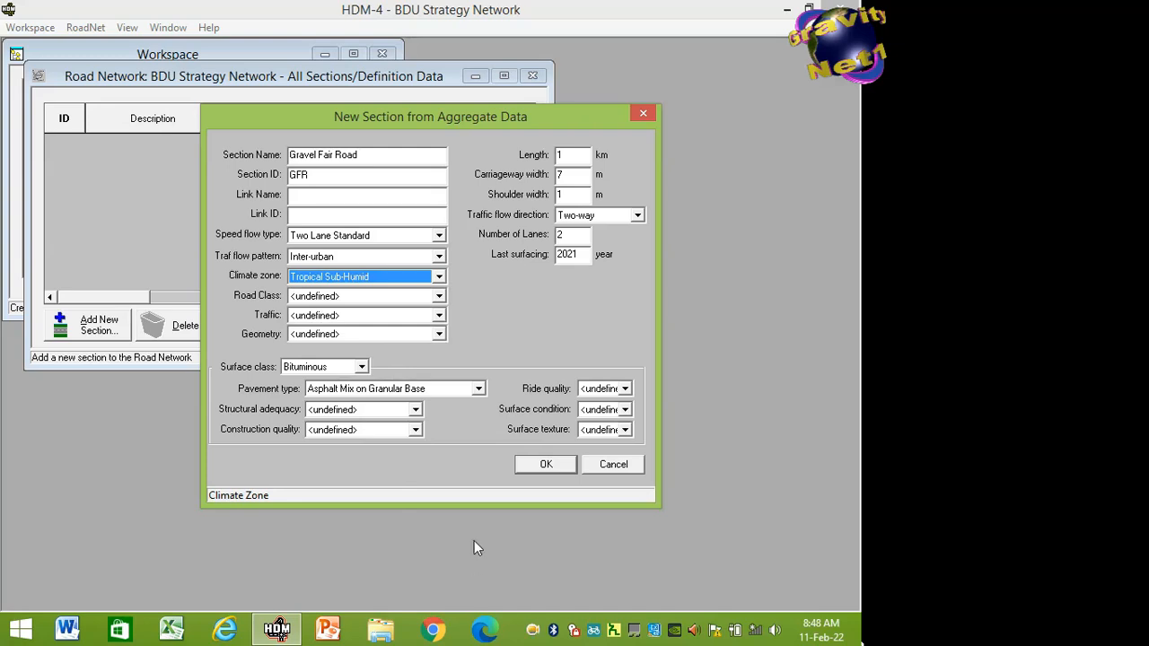
Set the section's road class to Secondary or Main and its traffic level to Low.
{"action": "left_click", "coordinate": [438, 297]}
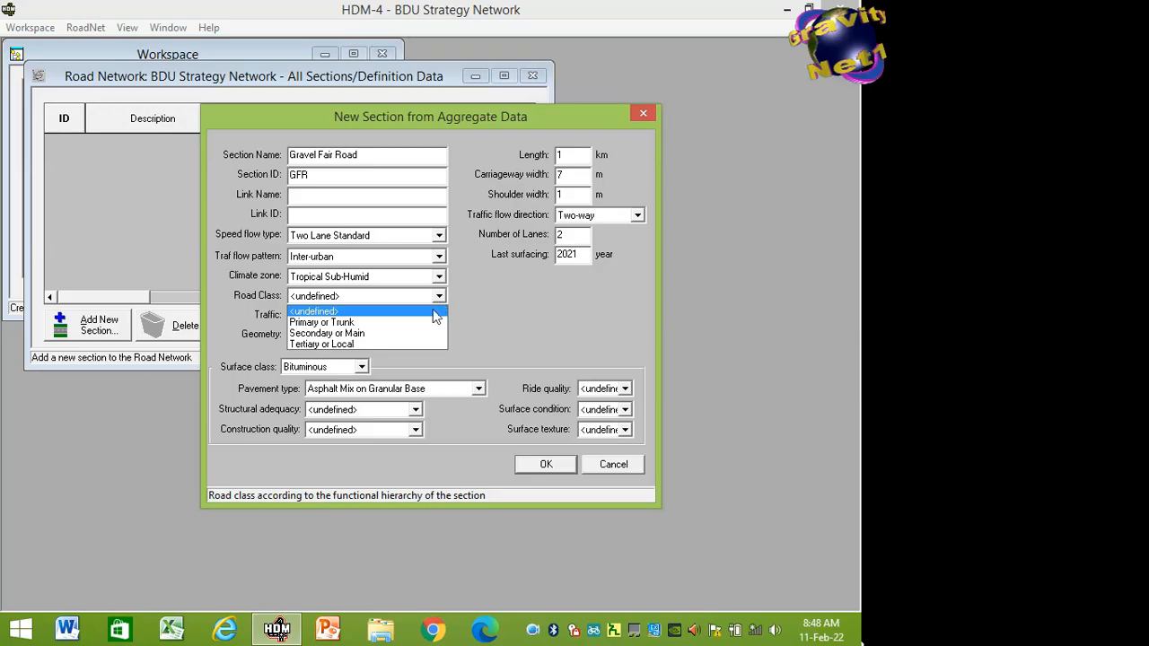
{"action": "left_click", "coordinate": [345, 333]}
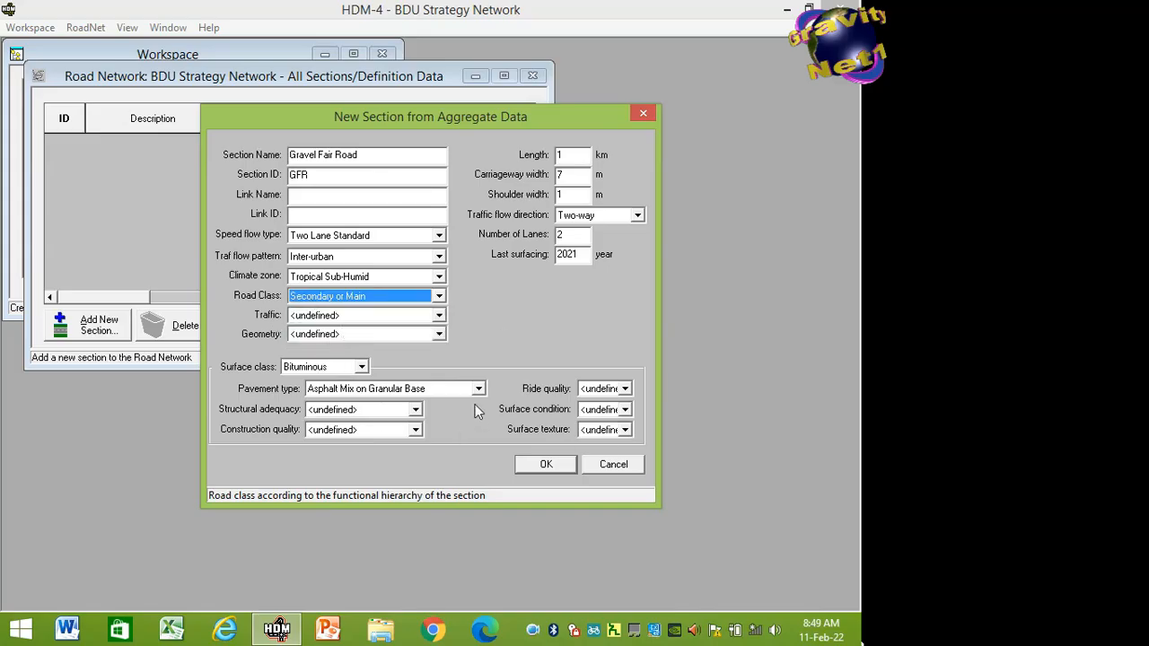
{"action": "left_click", "coordinate": [439, 315]}
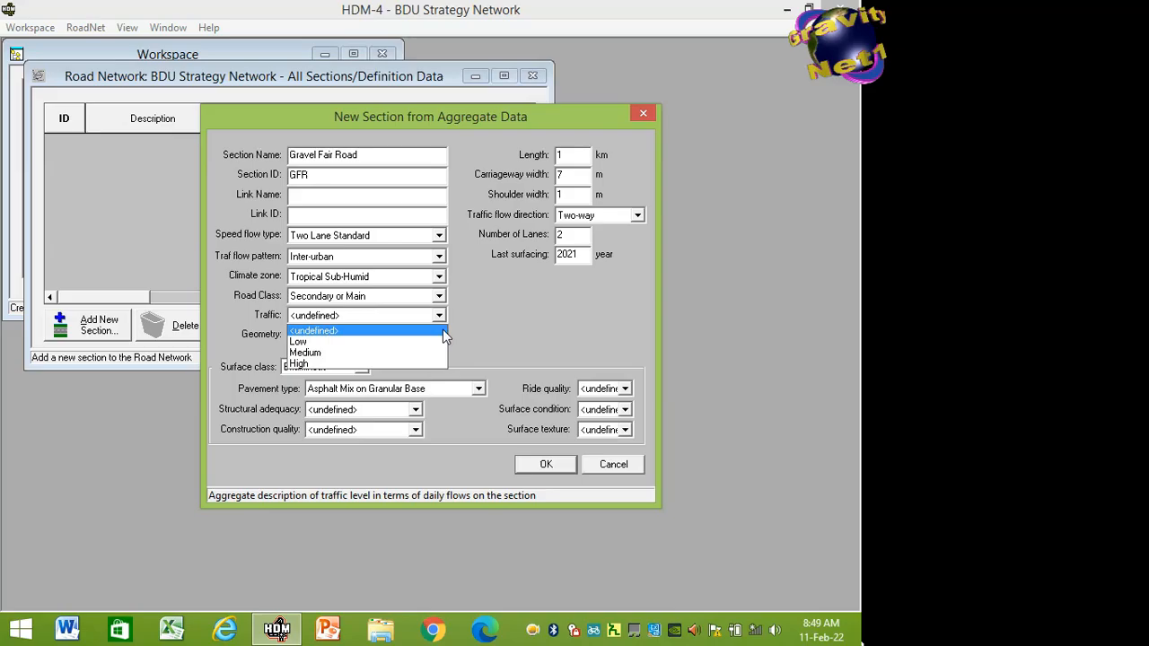
{"action": "left_click", "coordinate": [329, 345]}
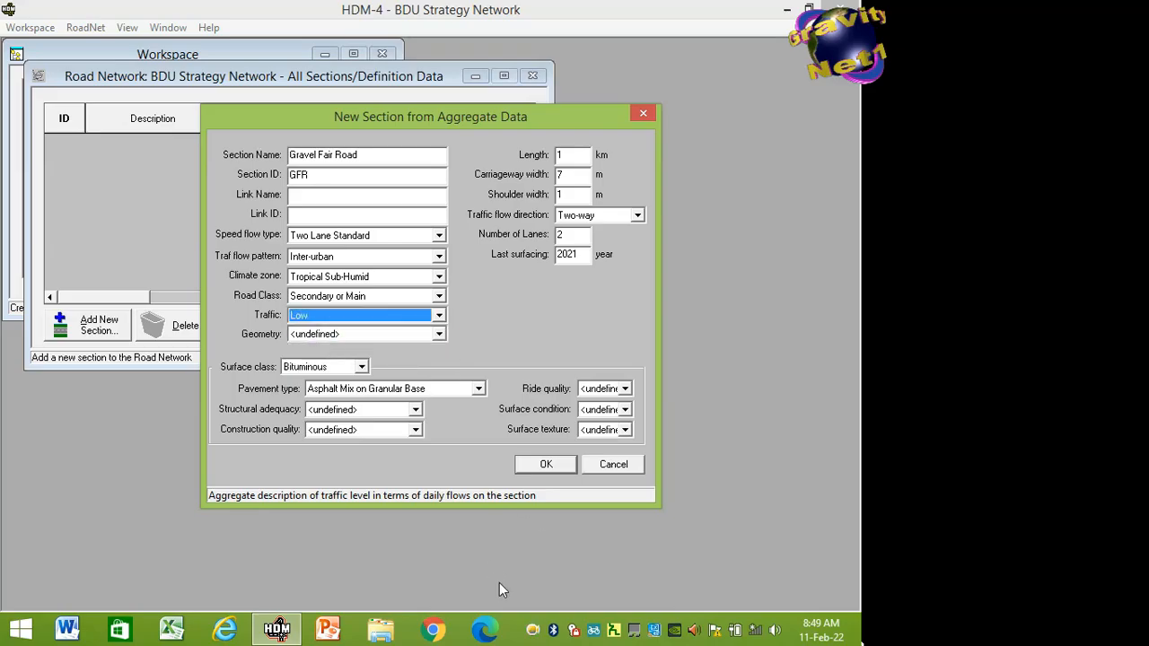
Set the section's geometry to "Mostly straight and gently undulating".
{"action": "left_click", "coordinate": [439, 333]}
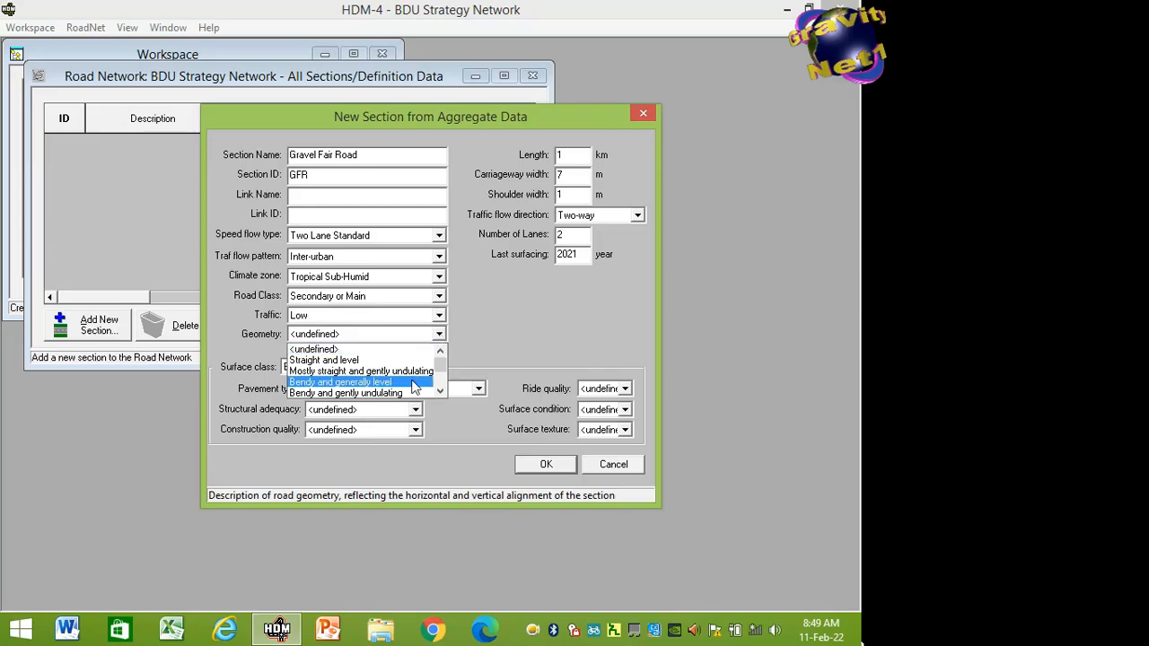
{"action": "left_click", "coordinate": [439, 392]}
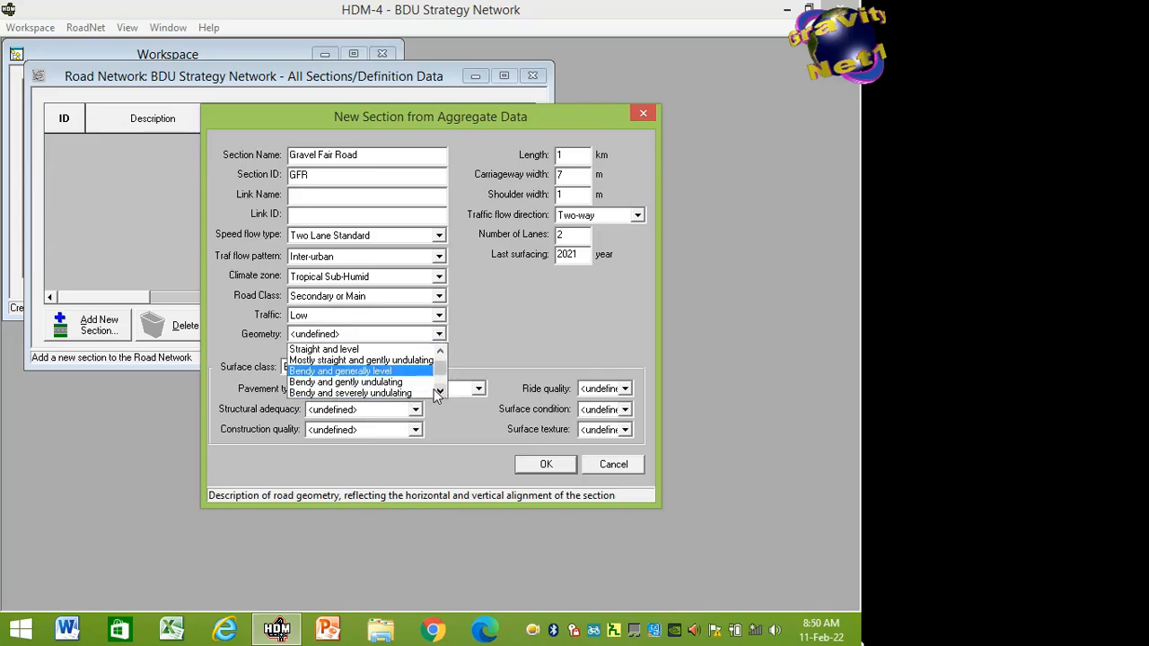
{"action": "left_click", "coordinate": [439, 393]}
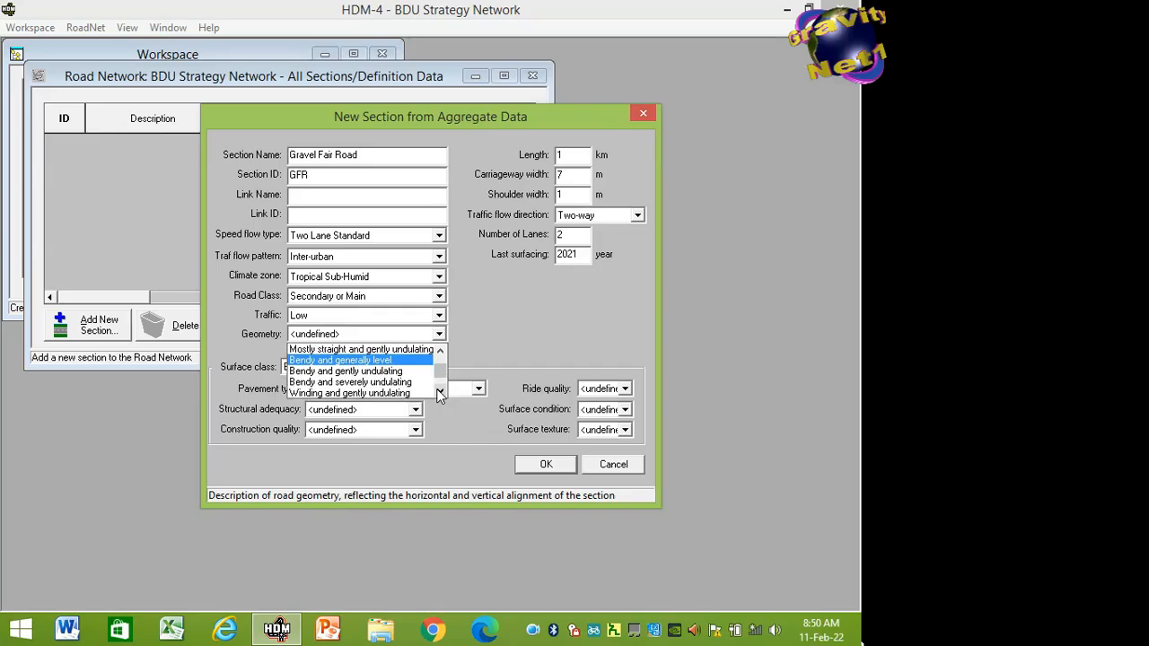
{"action": "left_click", "coordinate": [440, 393]}
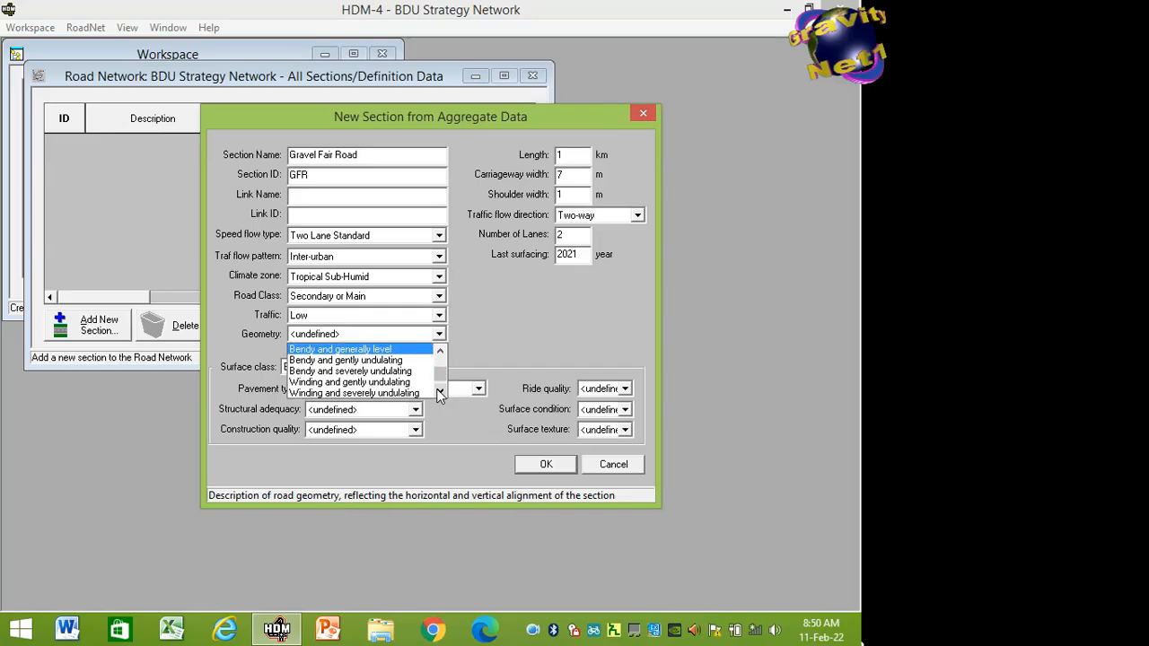
{"action": "left_click", "coordinate": [438, 393]}
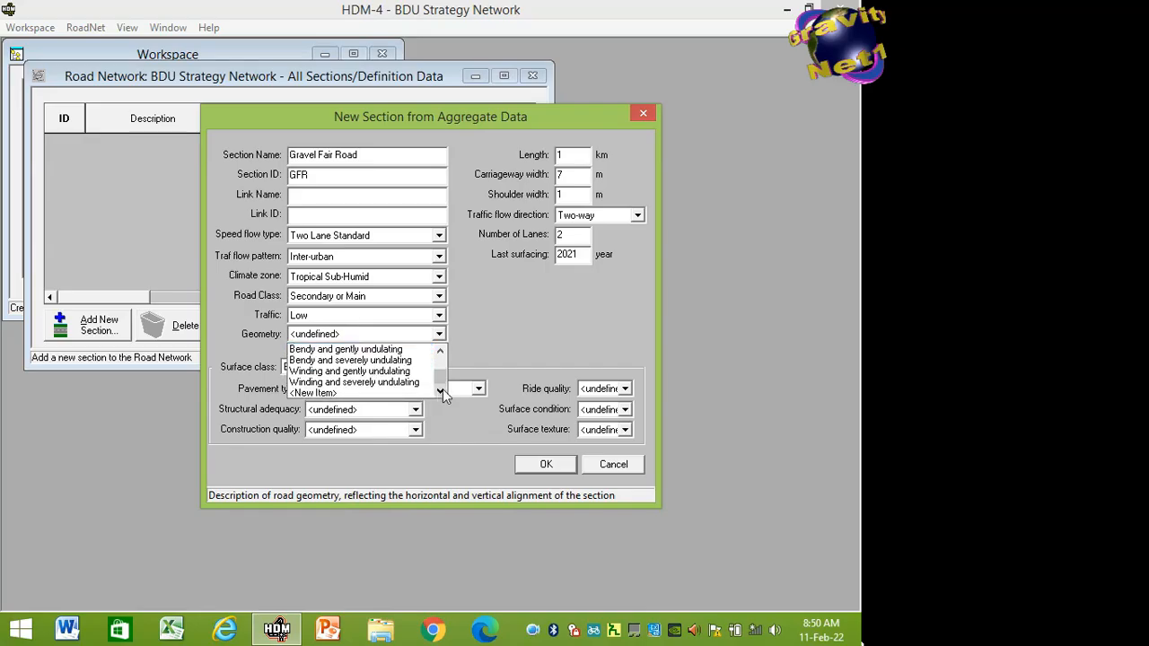
{"action": "left_click_drag", "start_coordinate": [444, 372], "coordinate": [448, 340]}
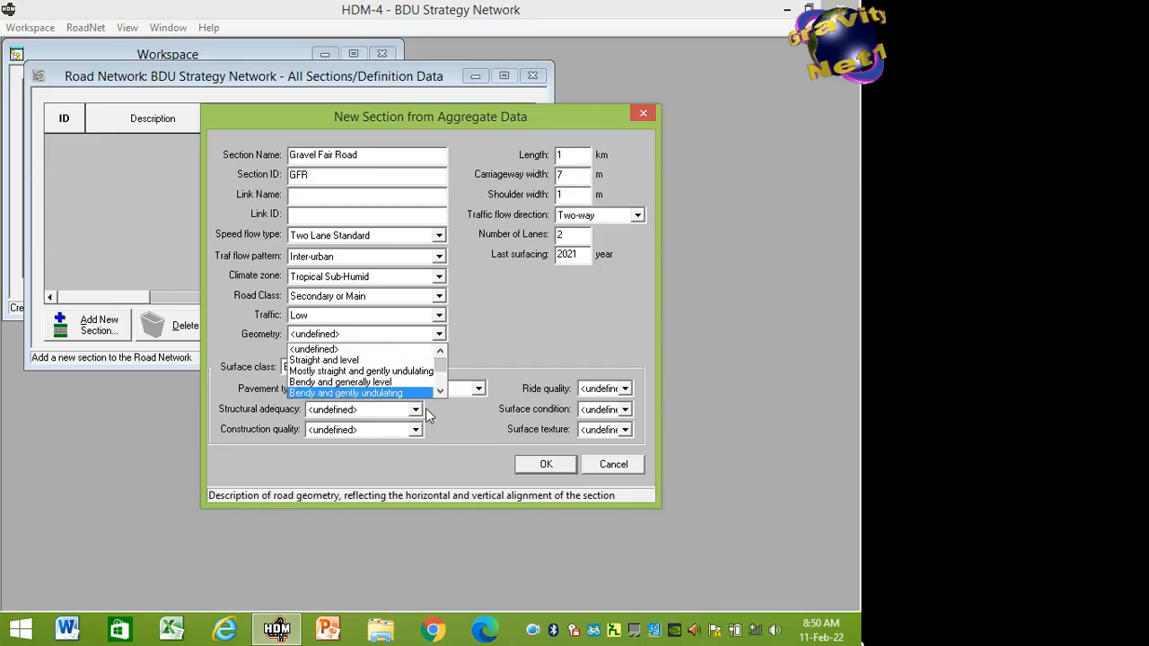
{"action": "left_click", "coordinate": [352, 371]}
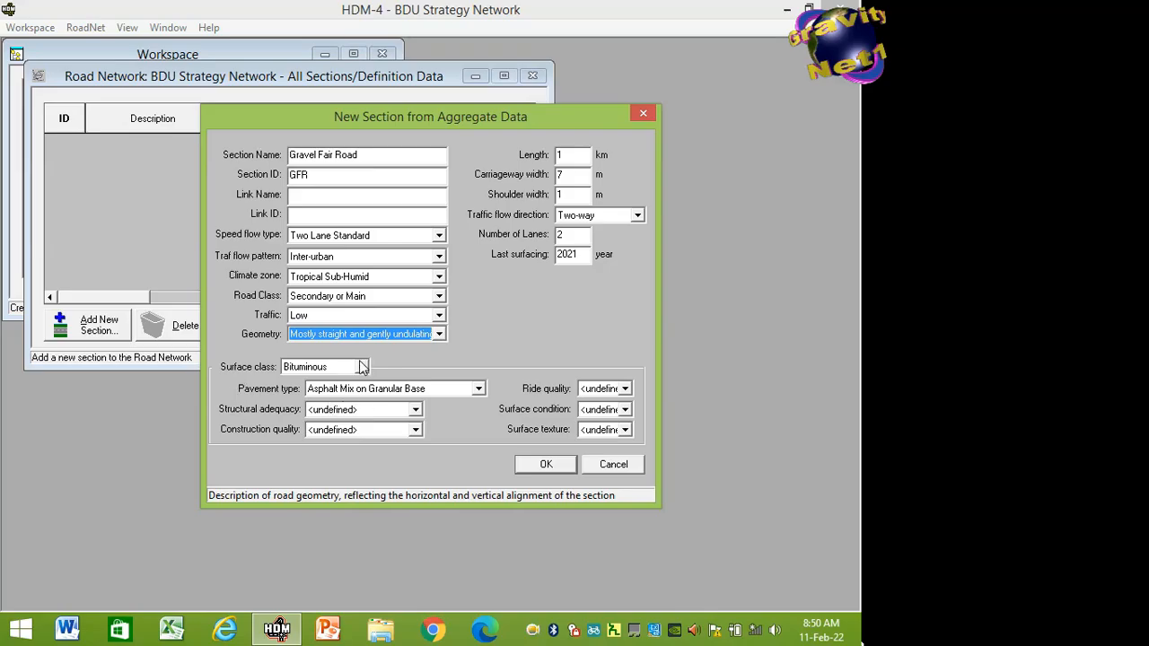
Set the section's surface class to Unsealed and keep Gravel as its pavement type.
{"action": "left_click", "coordinate": [360, 367]}
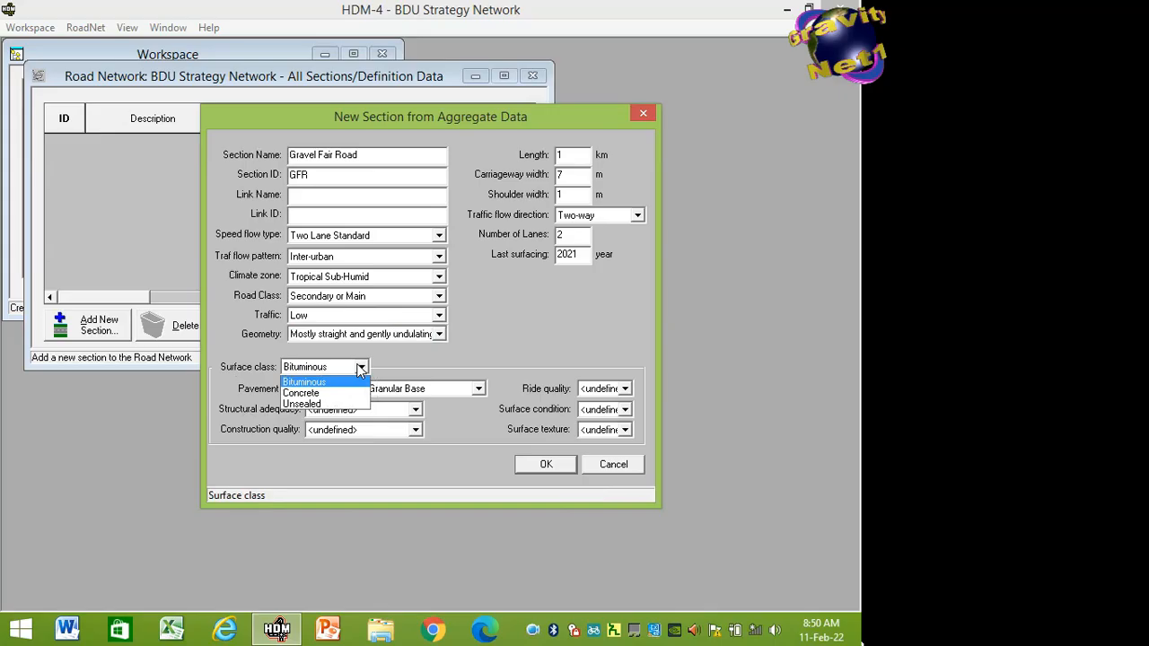
{"action": "left_click", "coordinate": [320, 403]}
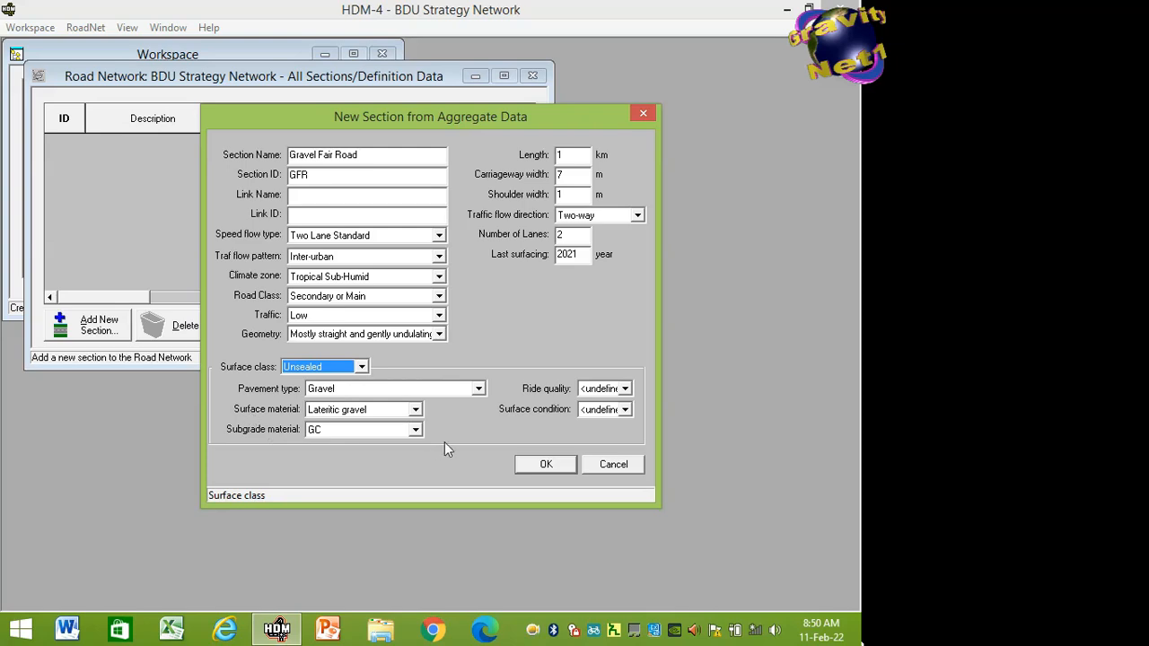
{"action": "left_click", "coordinate": [478, 391]}
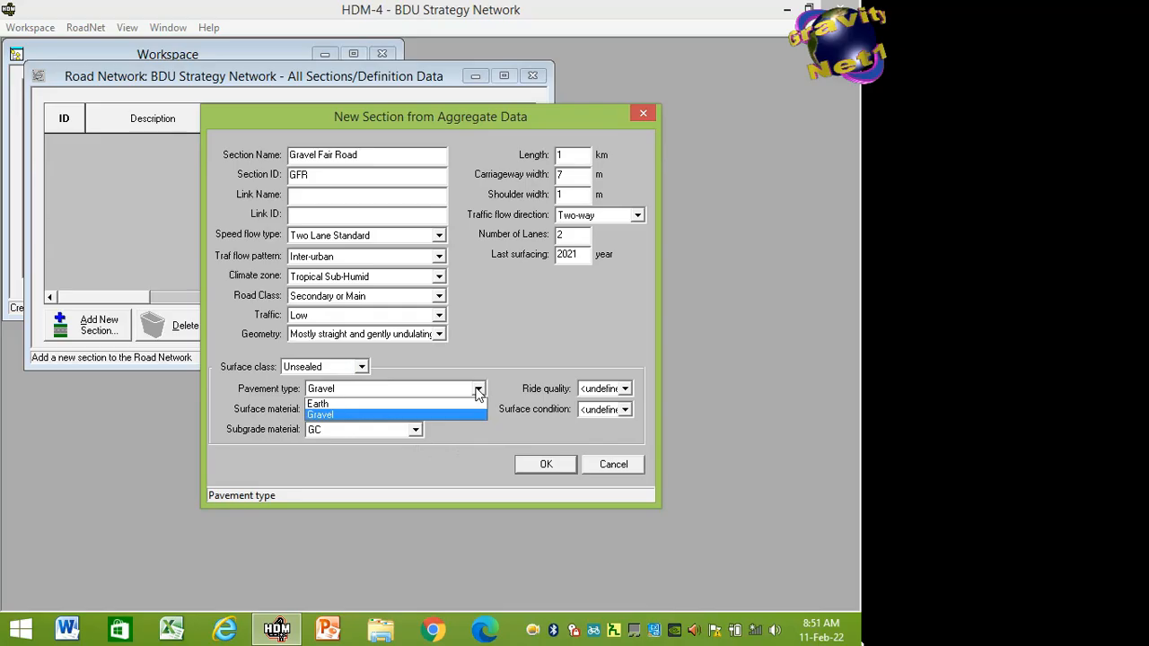
{"action": "left_click", "coordinate": [479, 391]}
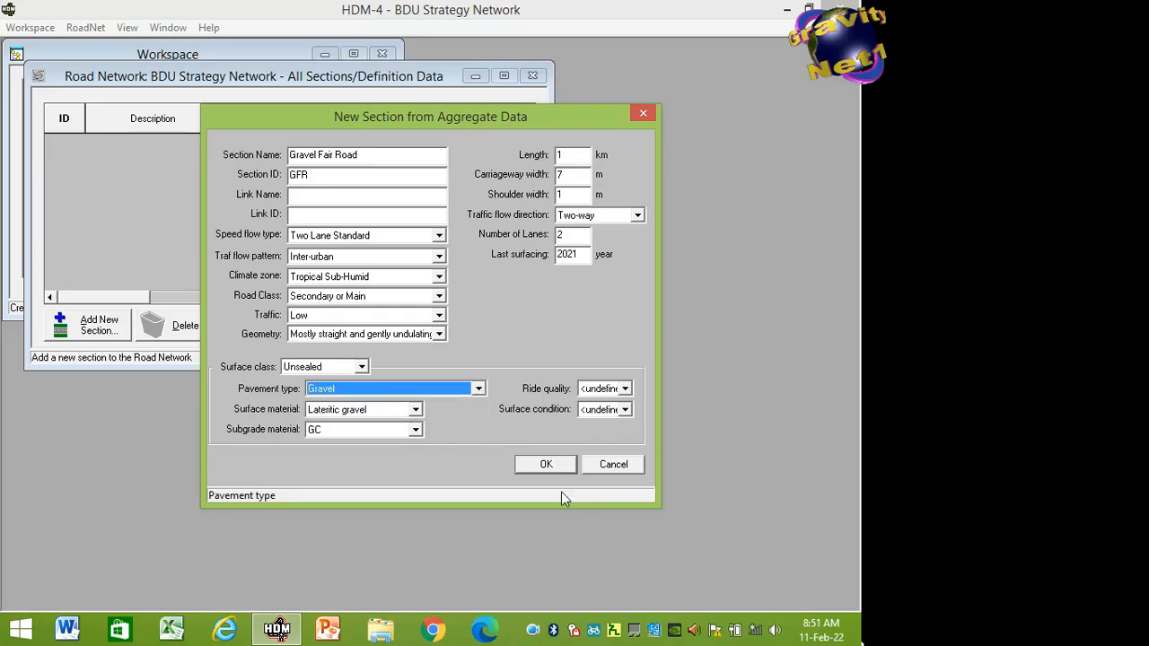
{"action": "left_click", "coordinate": [478, 388]}
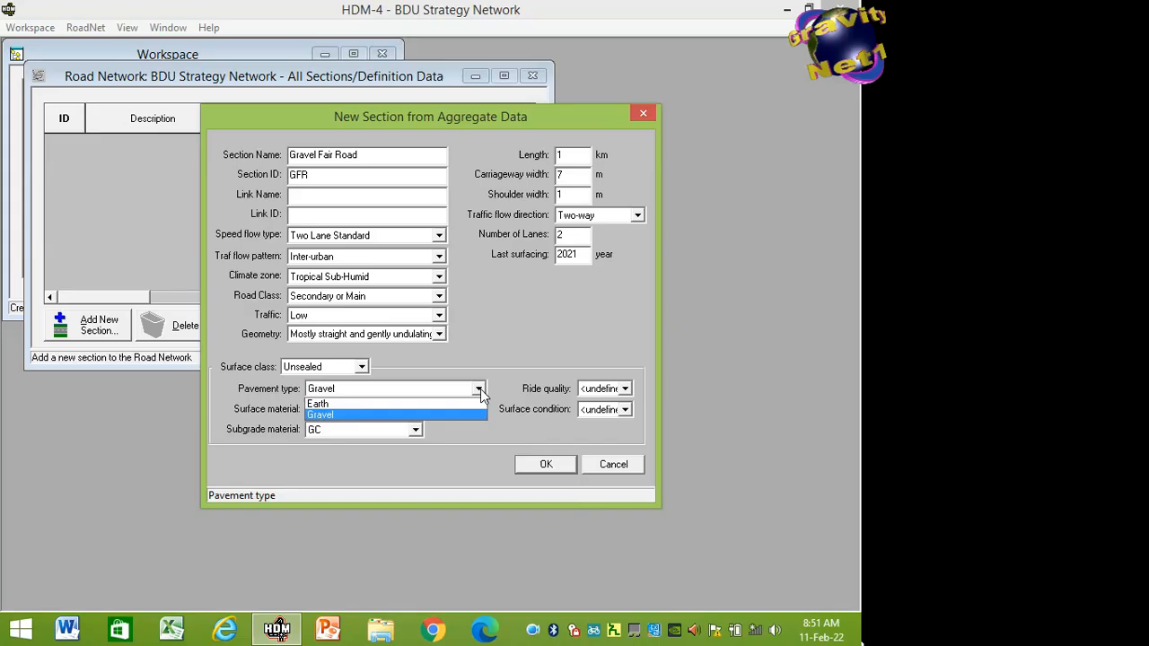
{"action": "left_click", "coordinate": [481, 390]}
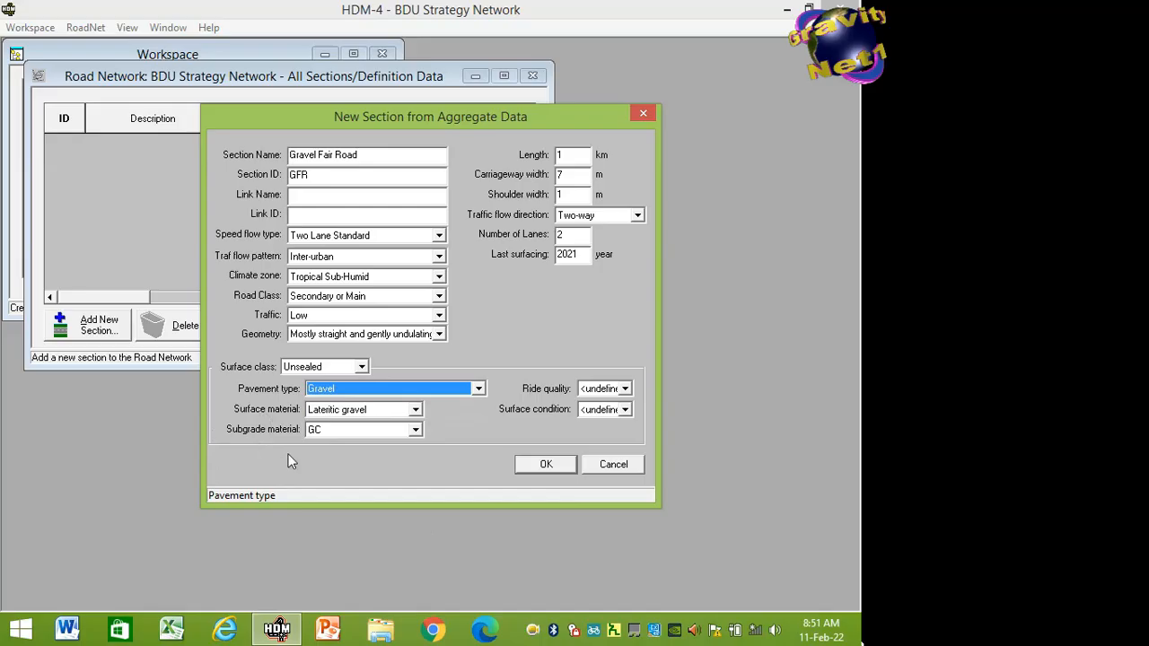
Check the available surface and subgrade materials, keeping Lateritic gravel for the surface and GC for the subgrade.
{"action": "left_click", "coordinate": [415, 411]}
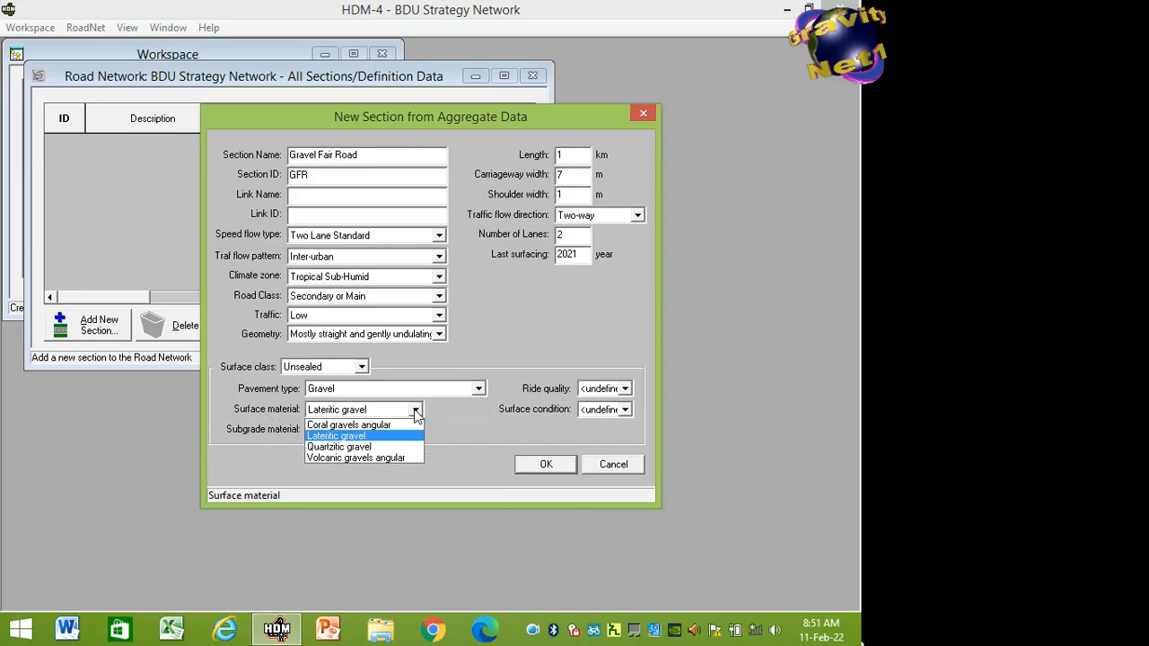
{"action": "left_click", "coordinate": [416, 411]}
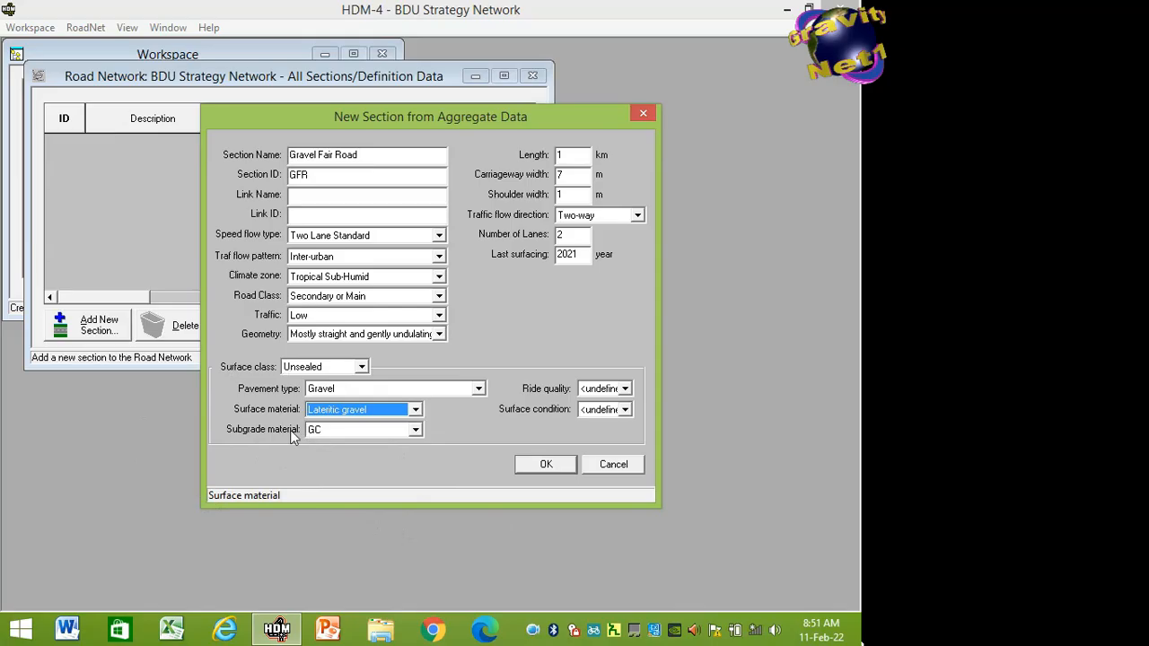
{"action": "left_click", "coordinate": [416, 430]}
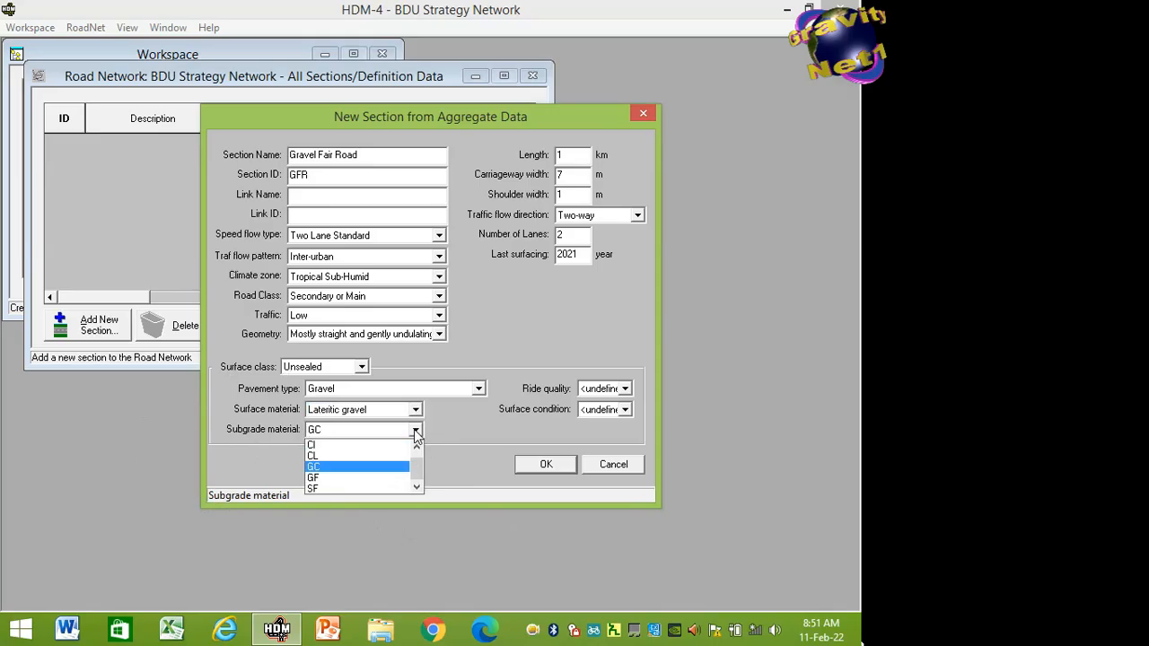
{"action": "left_click", "coordinate": [416, 432]}
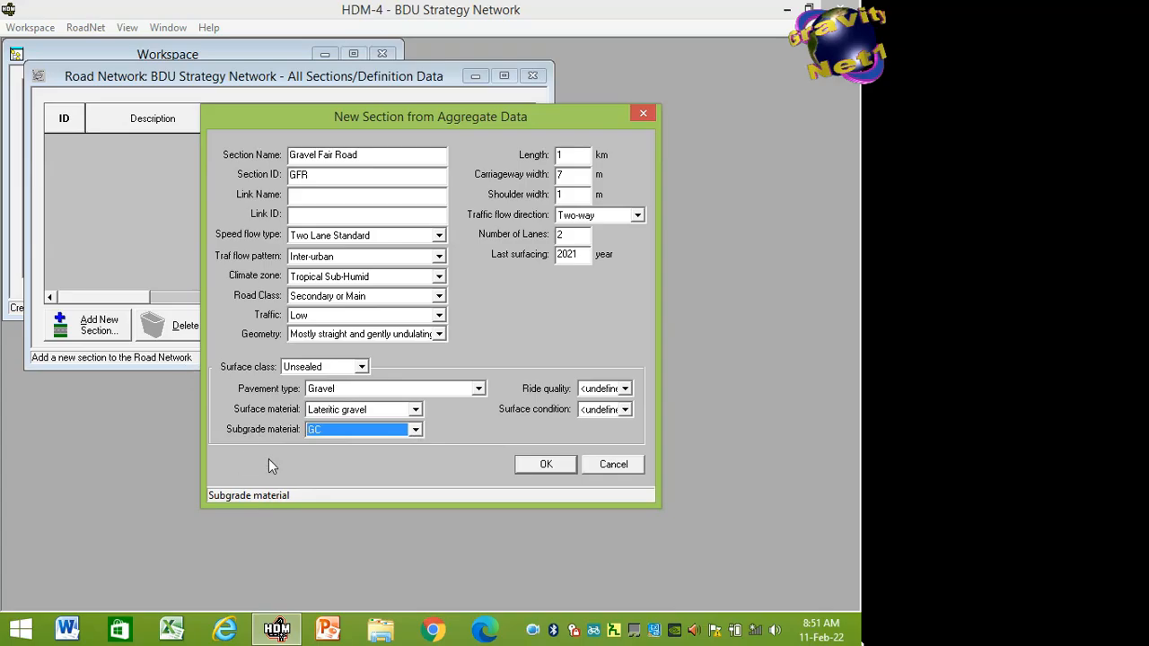
Set the section's length to 1200 km, its carriageway width to 6 m and its shoulder width to 0 m.
{"action": "left_click", "coordinate": [575, 156]}
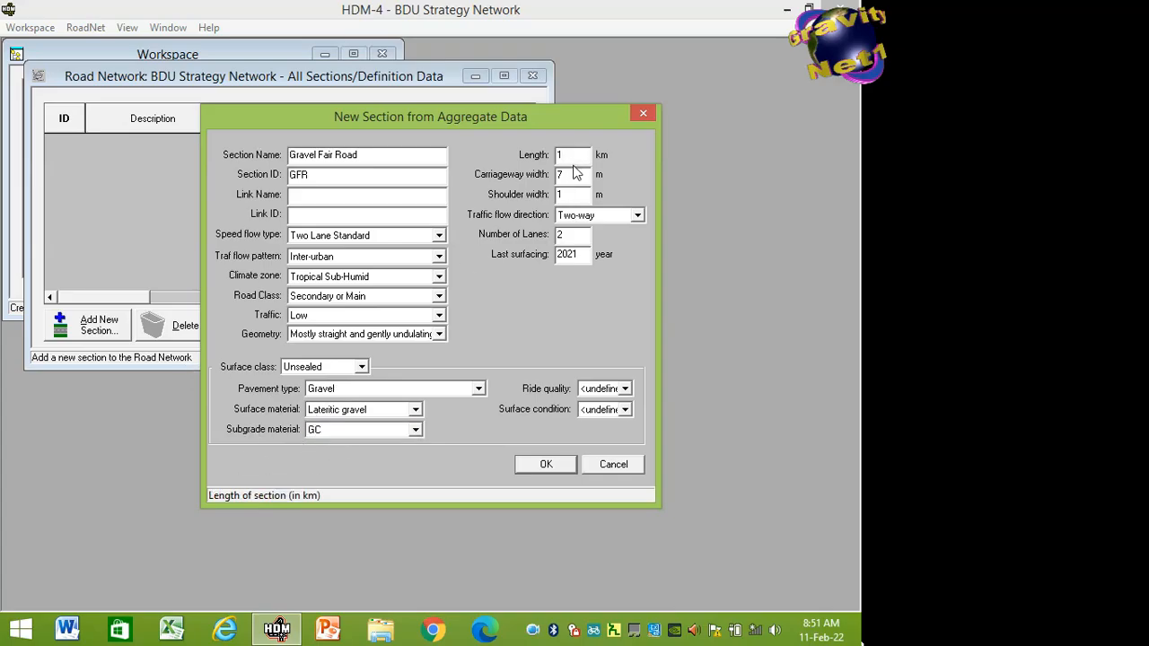
{"action": "type", "text": "200"}
{"action": "key", "text": "Tab"}
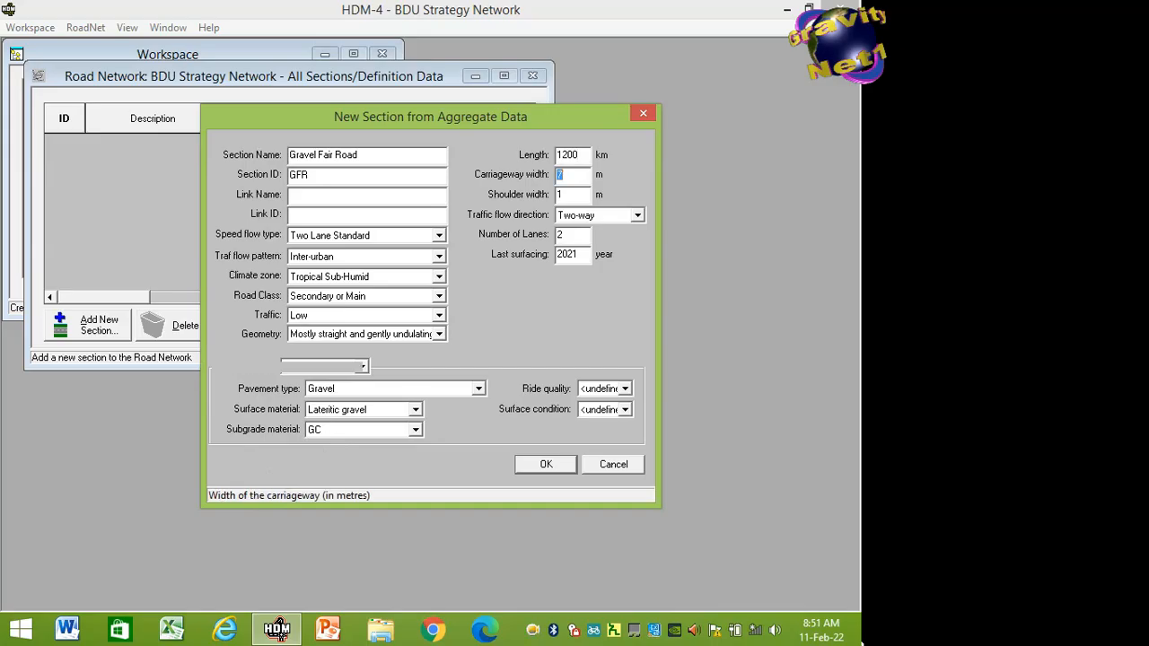
{"action": "type", "text": "6"}
{"action": "key", "text": "Tab"}
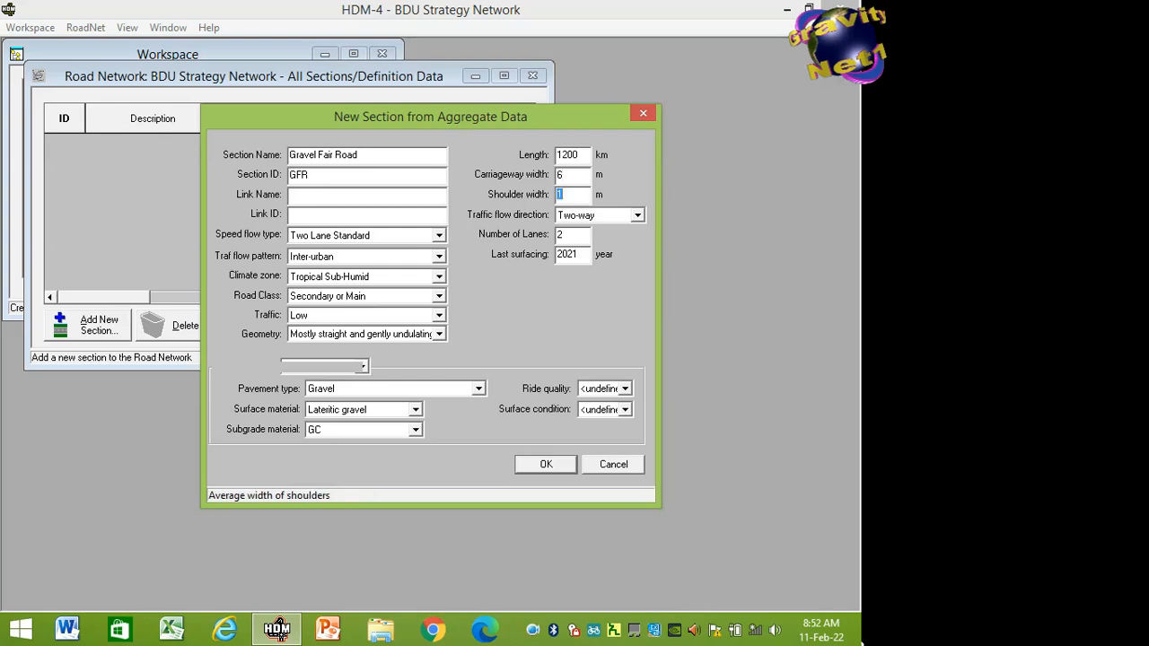
{"action": "type", "text": "0"}
Set the section's last surfacing year to 2020.
{"action": "left_click", "coordinate": [585, 256]}
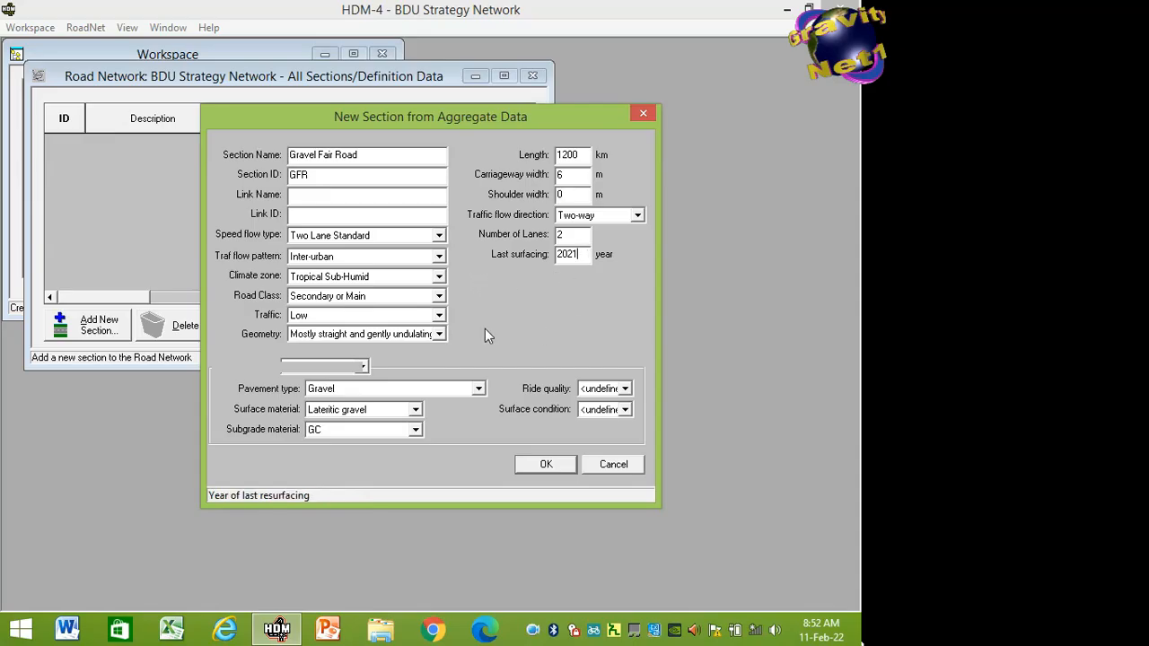
{"action": "key", "text": "BackSpace"}
{"action": "type", "text": "0"}
Rate the section's ride quality as Poor and its surface condition as Fair, and accept the aggregate data.
{"action": "left_click", "coordinate": [626, 389]}
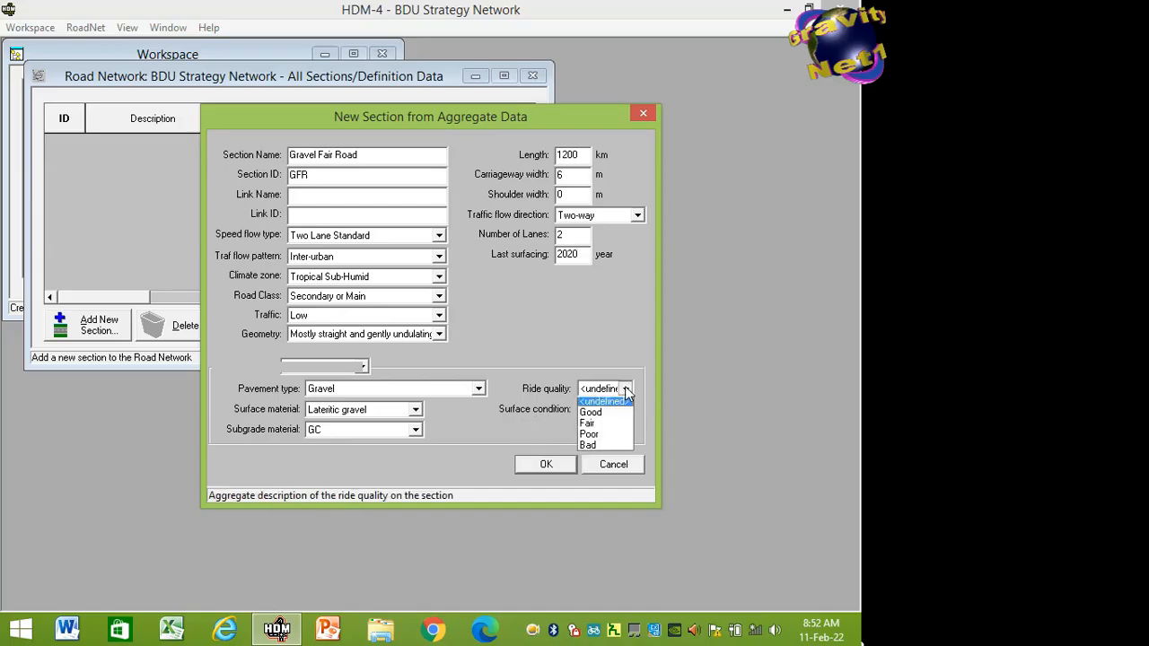
{"action": "left_click", "coordinate": [591, 436]}
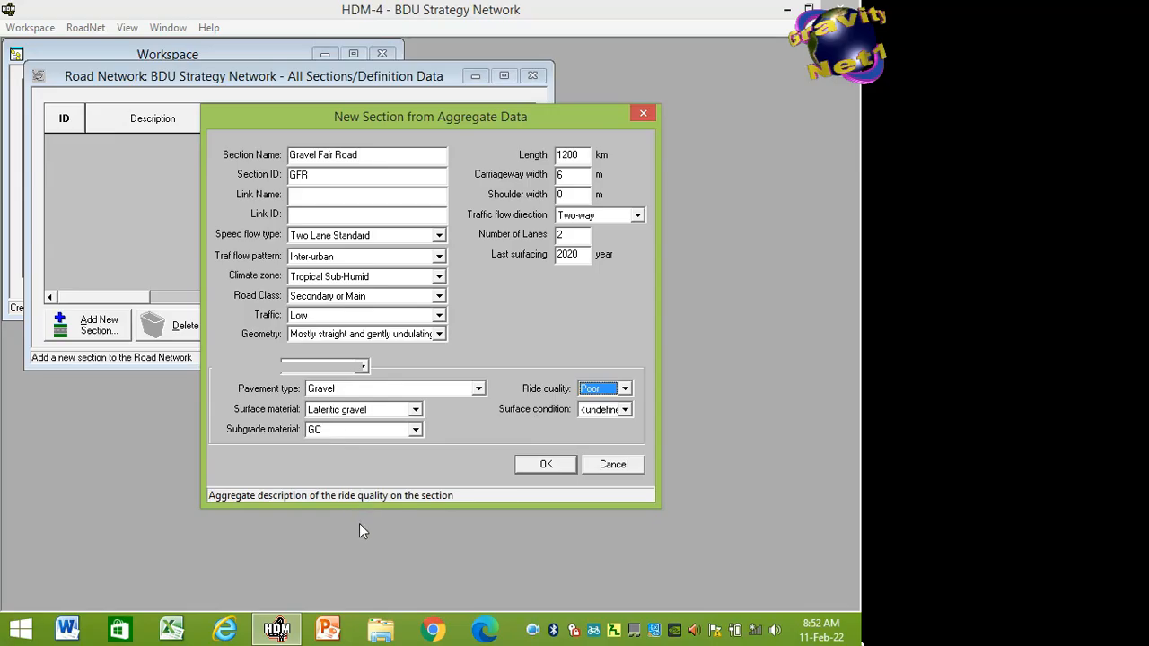
{"action": "left_click", "coordinate": [620, 414]}
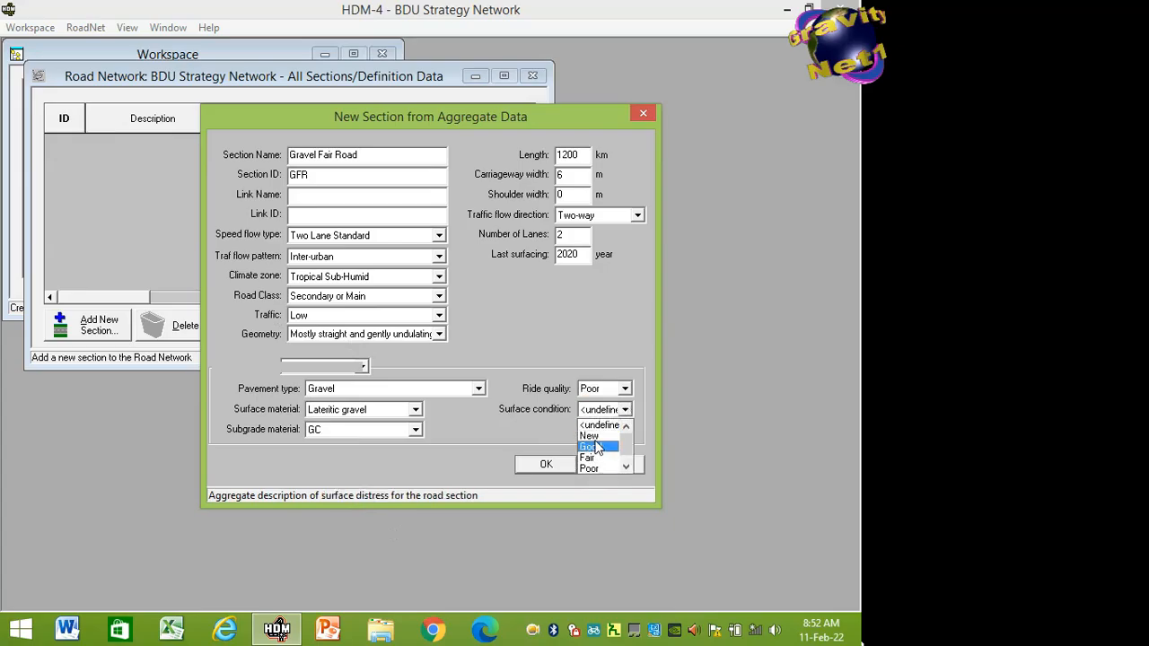
{"action": "left_click", "coordinate": [589, 458]}
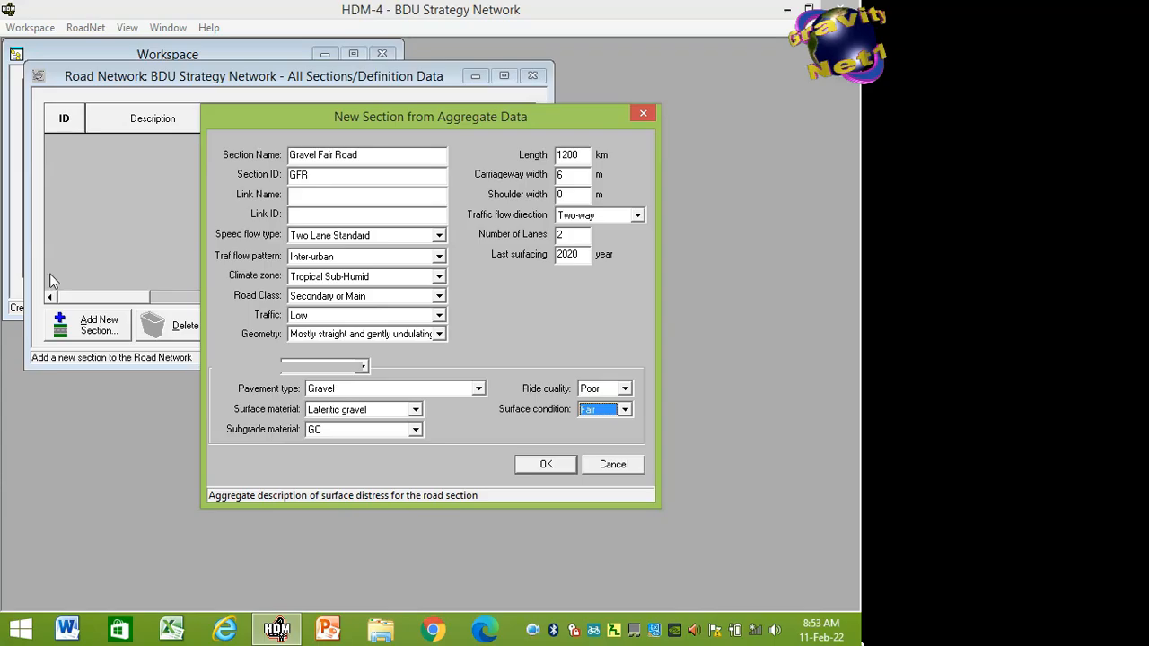
{"action": "left_click", "coordinate": [350, 195]}
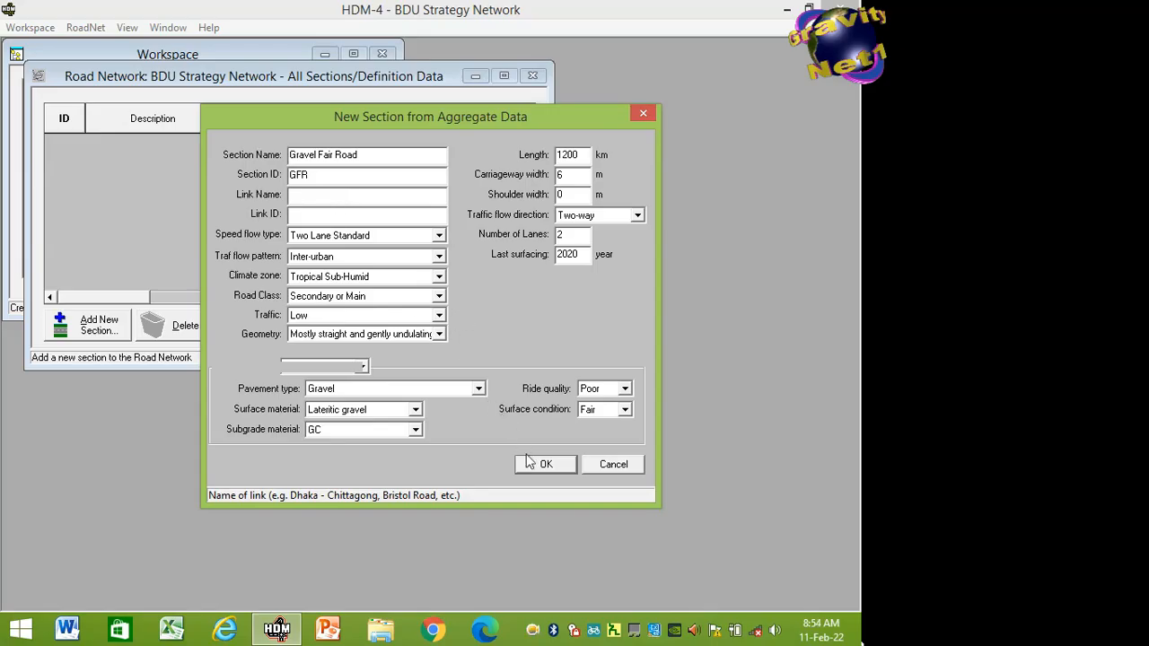
{"action": "left_click", "coordinate": [546, 464]}
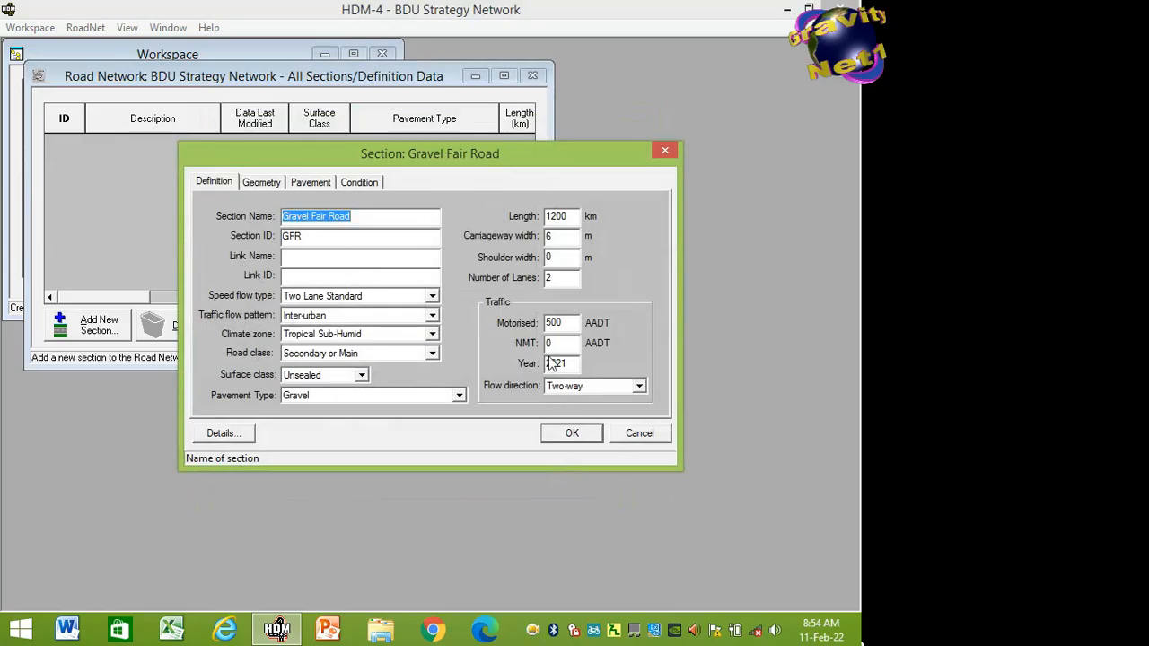
Set the section's motorised traffic to 1500 AADT and the traffic year to 2022.
{"action": "left_click", "coordinate": [567, 322]}
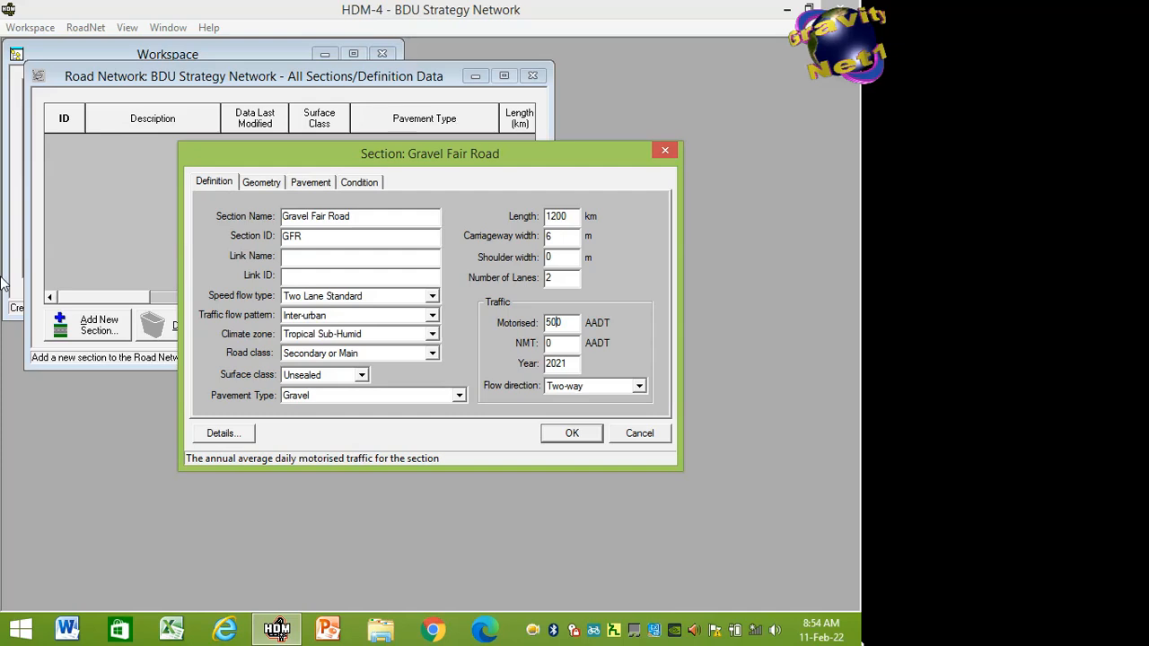
{"action": "key", "text": "Left"}
{"action": "key", "text": "BackSpace"}
{"action": "type", "text": "15"}
{"action": "left_click", "coordinate": [564, 343]}
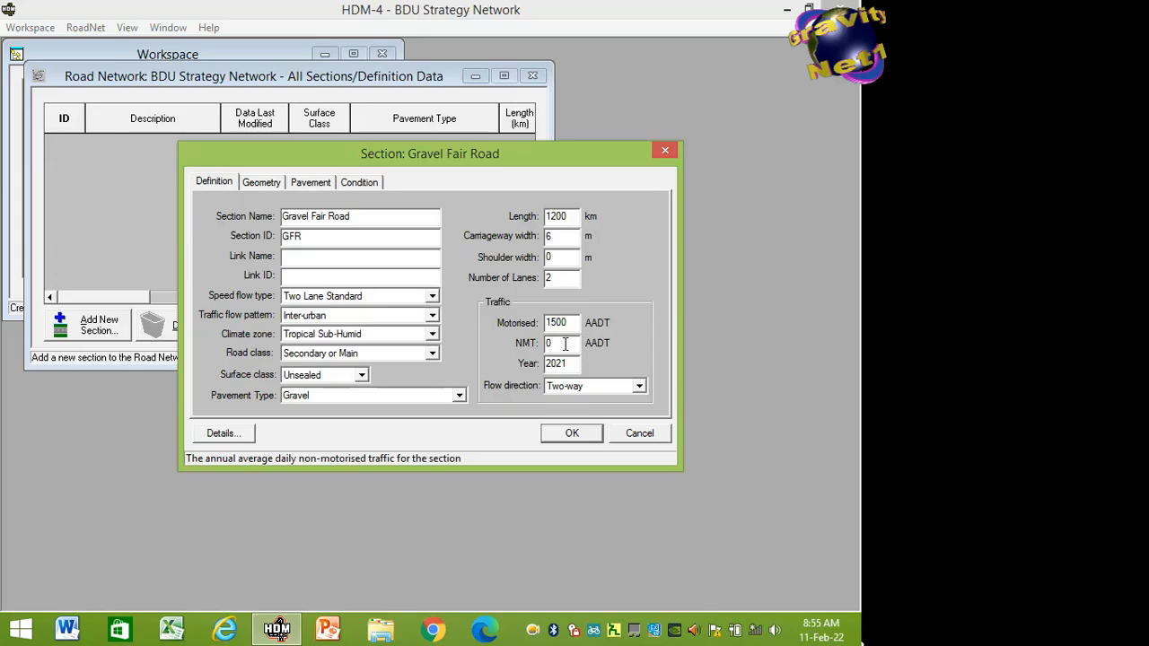
{"action": "left_click", "coordinate": [576, 363]}
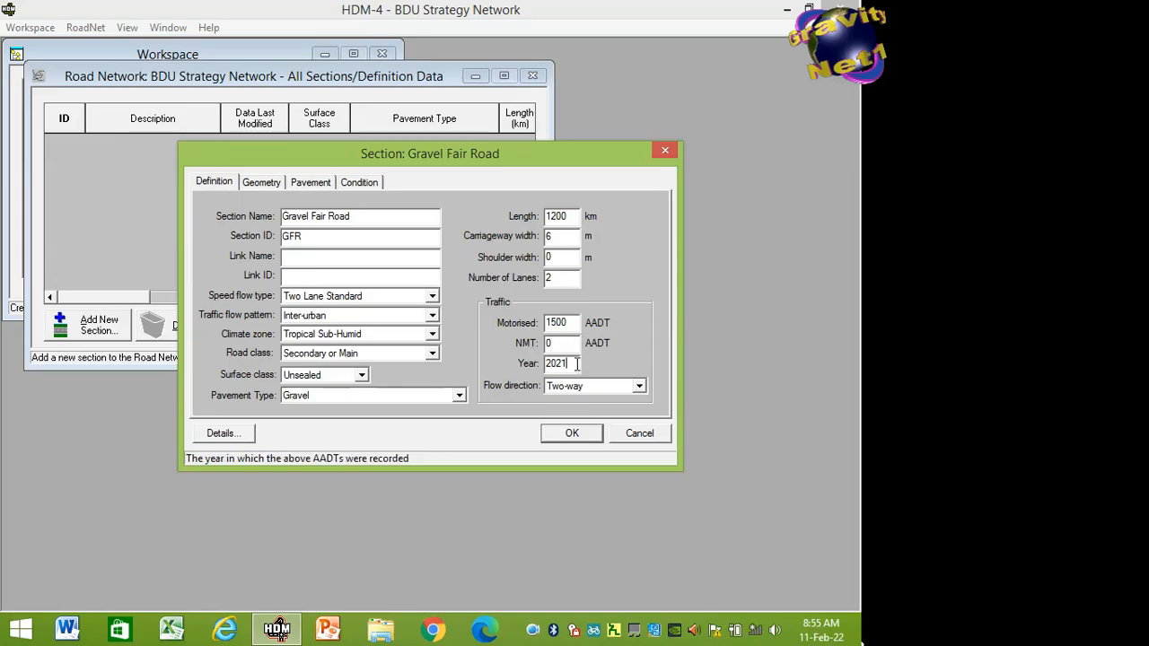
{"action": "key", "text": "BackSpace"}
{"action": "type", "text": "2"}
In the section's geometry data, set the speed limit to 60 km/h and the altitude to 800 m.
{"action": "left_click", "coordinate": [259, 183]}
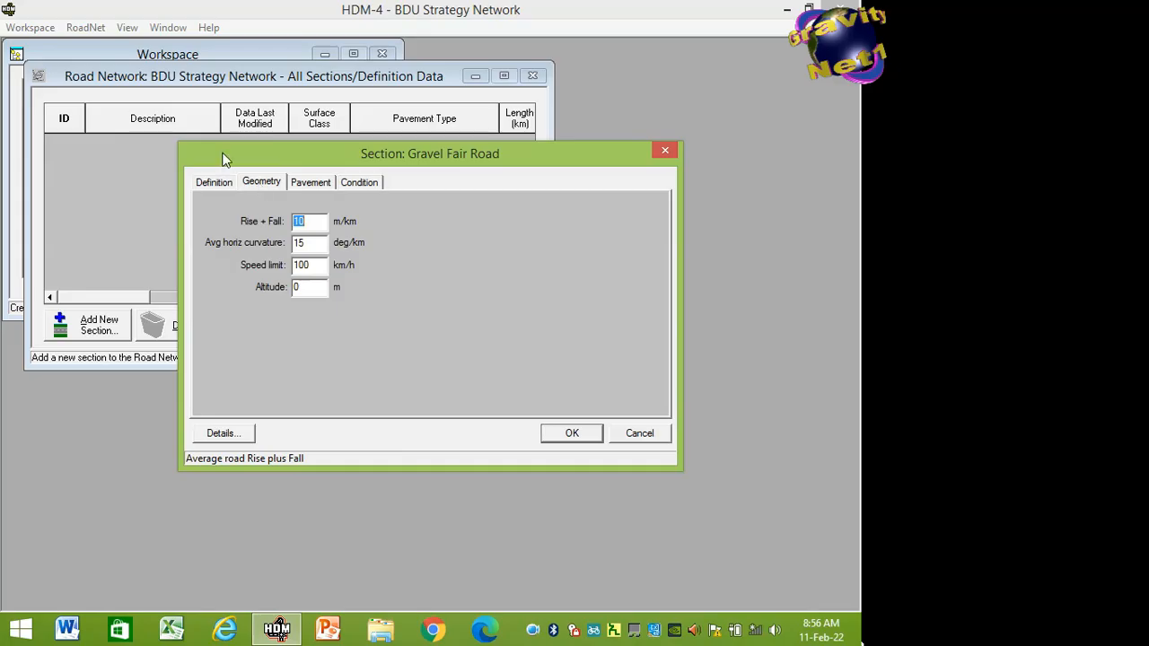
{"action": "left_click", "coordinate": [315, 267]}
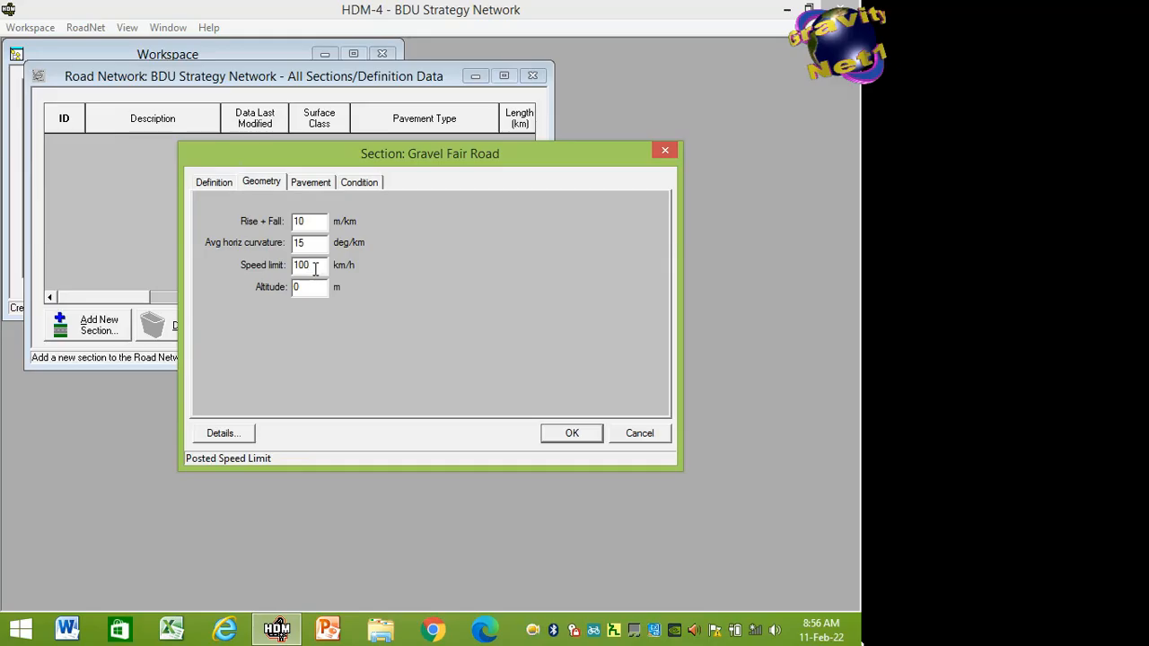
{"action": "key", "text": "BackSpace"}
{"action": "double_click", "coordinate": [302, 263]}
{"action": "left_click", "coordinate": [296, 288]}
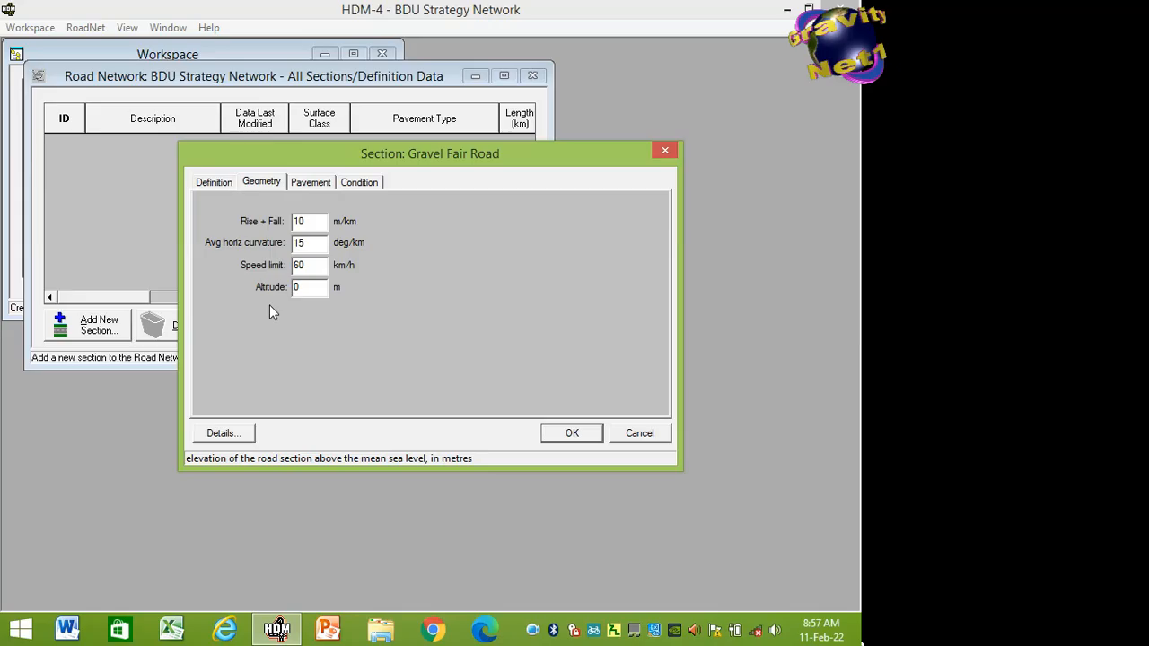
{"action": "type", "text": "00"}
{"action": "left_click", "coordinate": [206, 185]}
{"action": "left_click", "coordinate": [250, 183]}
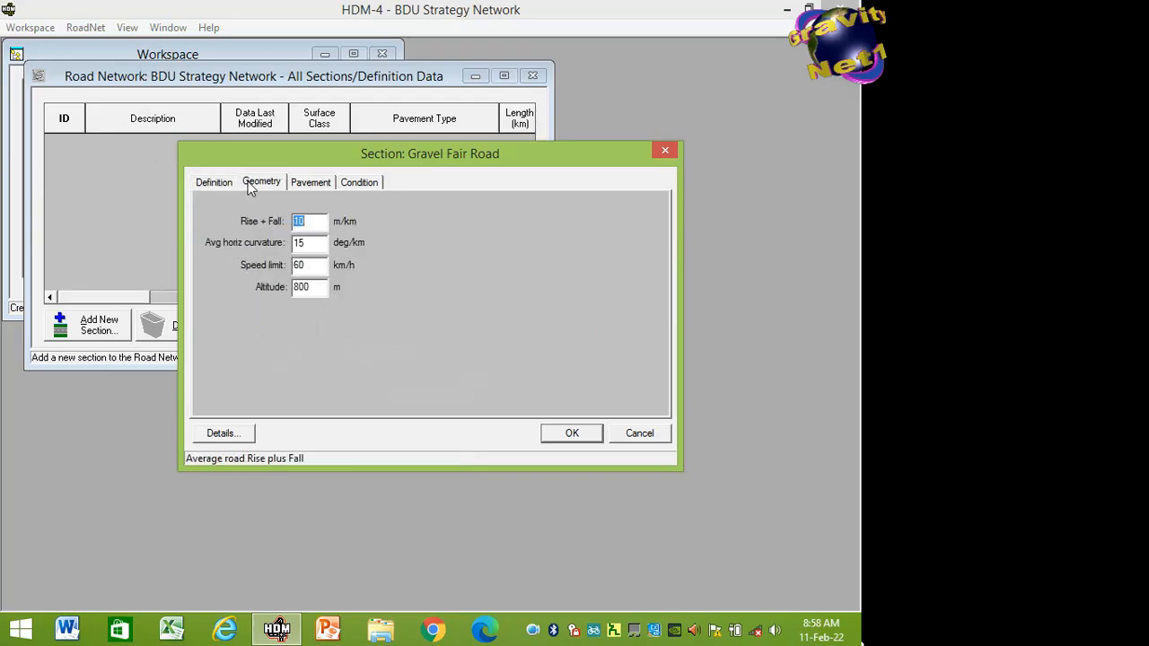
Choose "Well-graded gravel-sands with small clay content, GC" as the pavement's subgrade material and adopt its default properties.
{"action": "left_click", "coordinate": [310, 183]}
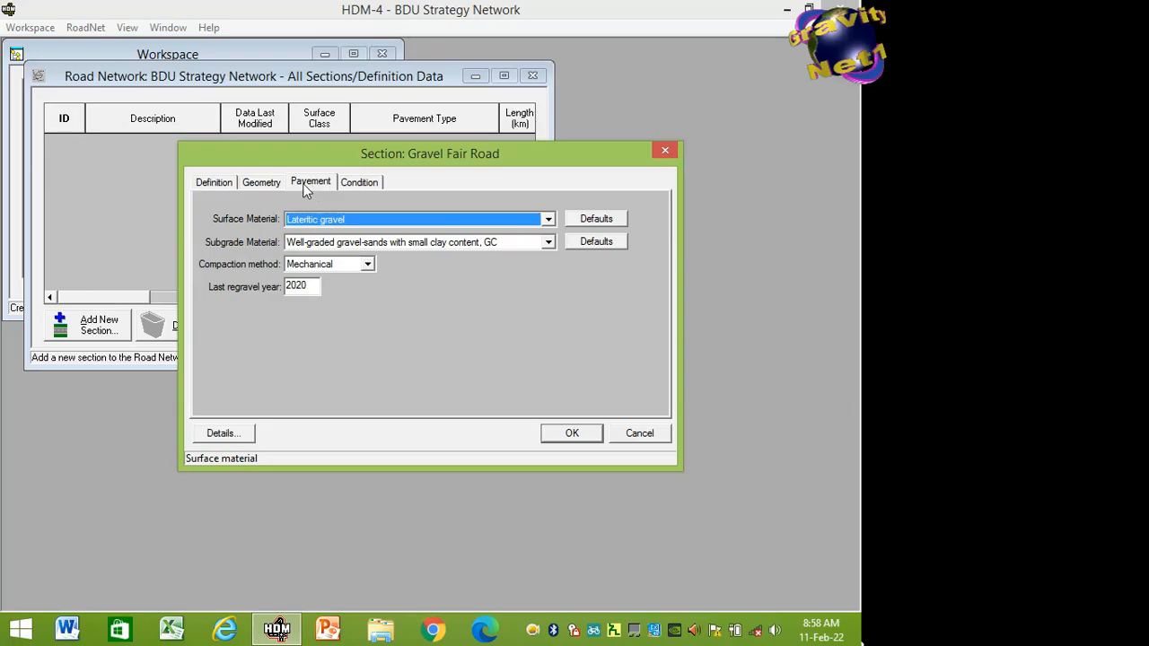
{"action": "left_click", "coordinate": [548, 245]}
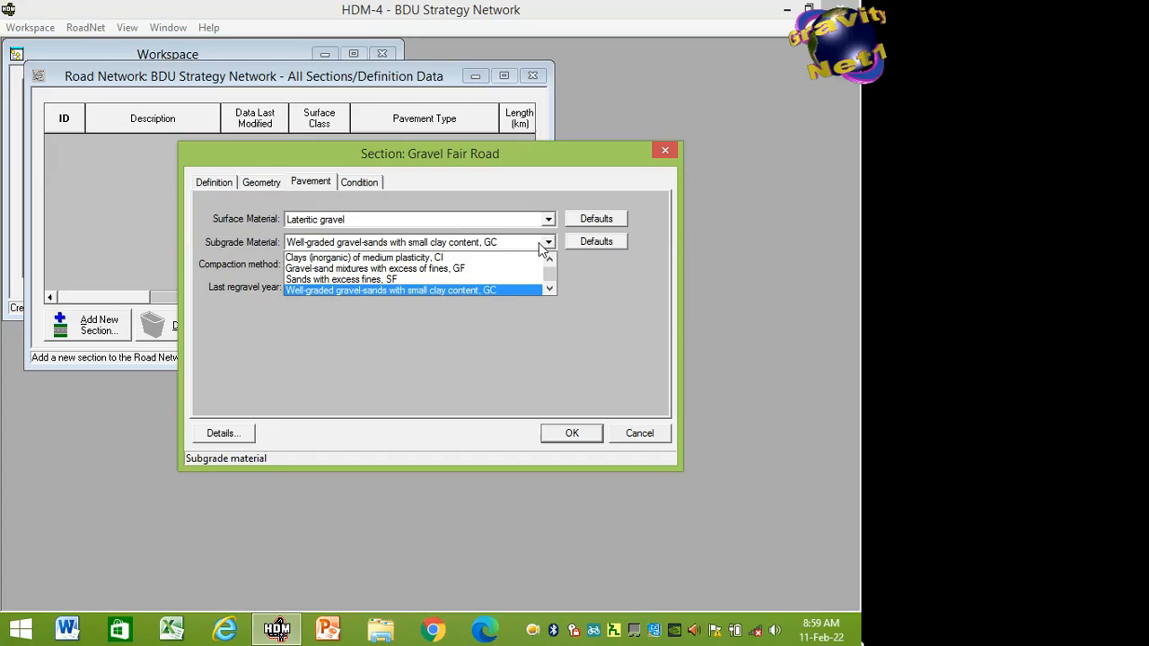
{"action": "left_click", "coordinate": [490, 290]}
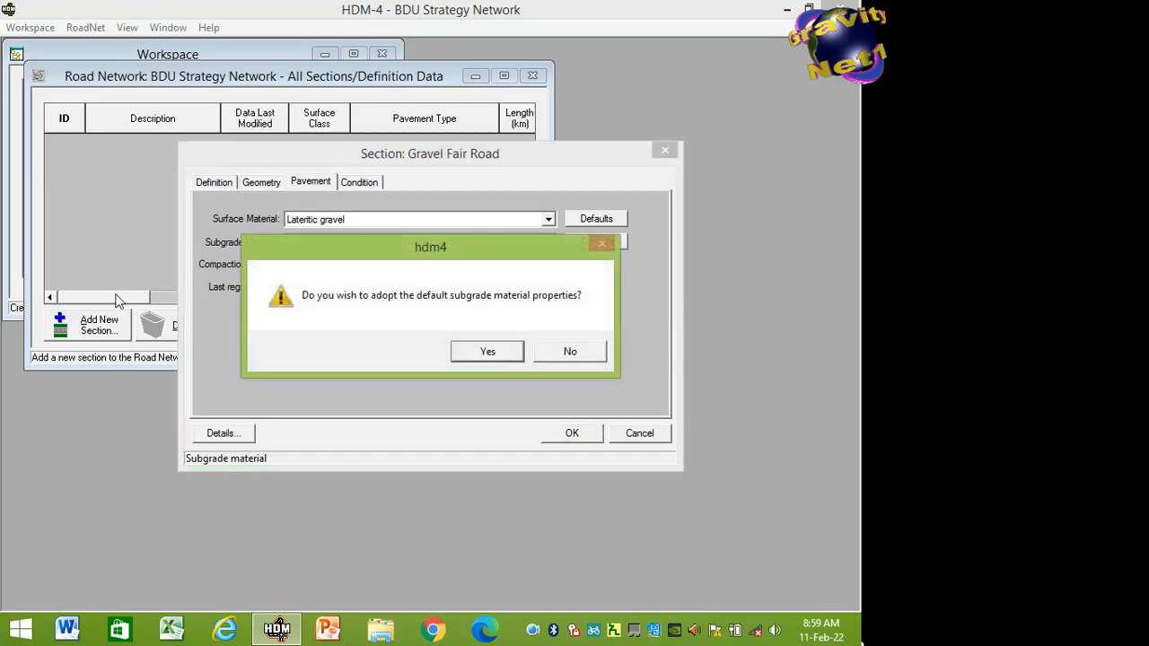
{"action": "left_click", "coordinate": [488, 352]}
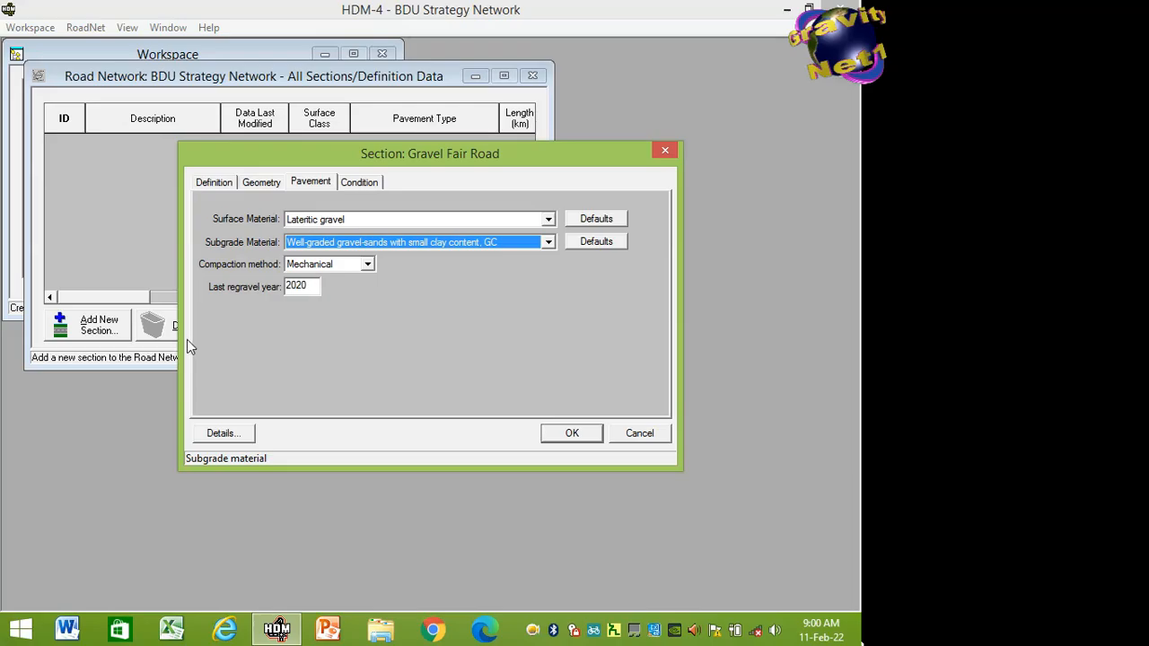
Review the gravel thickness and roughness in the section's yearly condition data.
{"action": "left_click", "coordinate": [358, 184]}
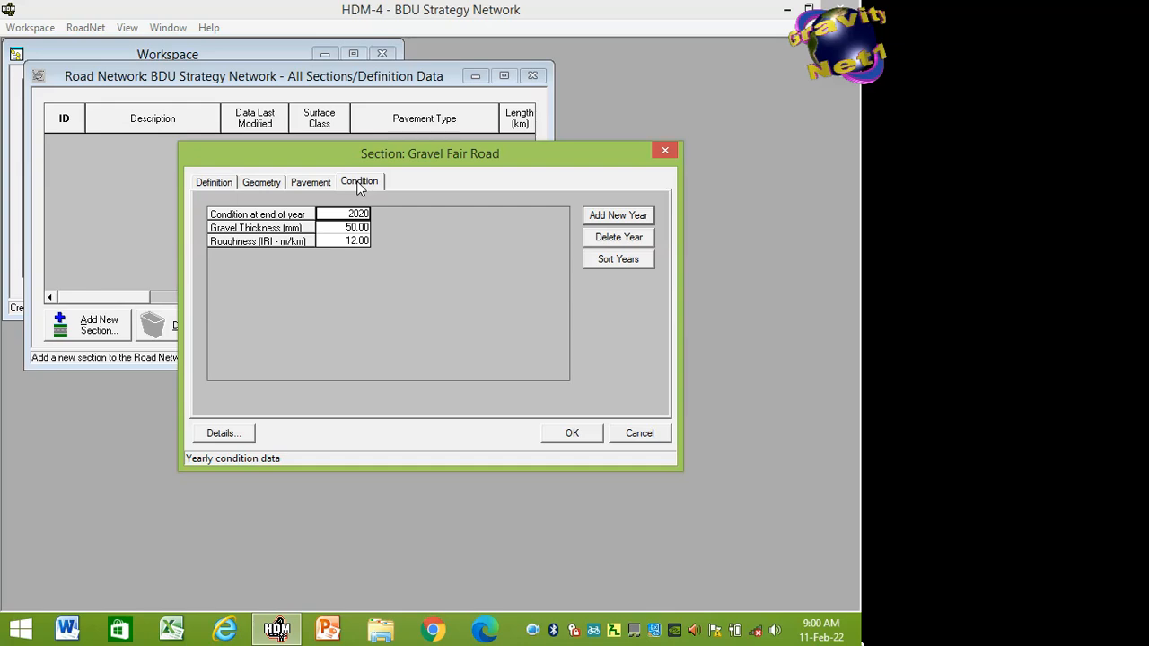
{"action": "left_click", "coordinate": [349, 241]}
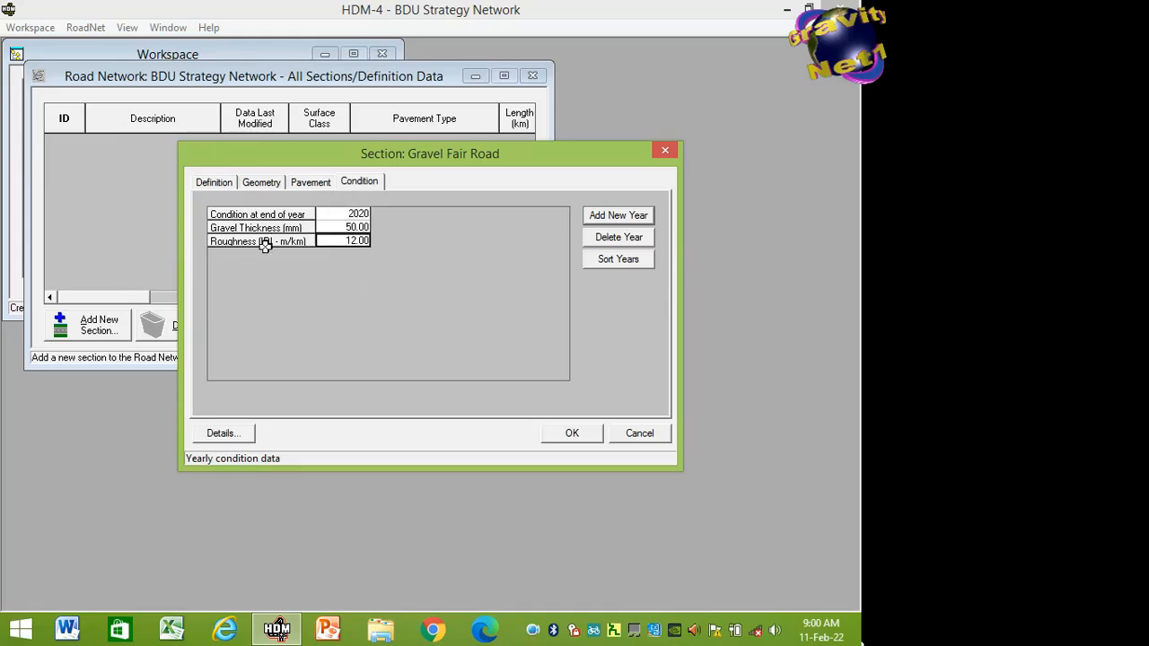
{"action": "left_click", "coordinate": [348, 229]}
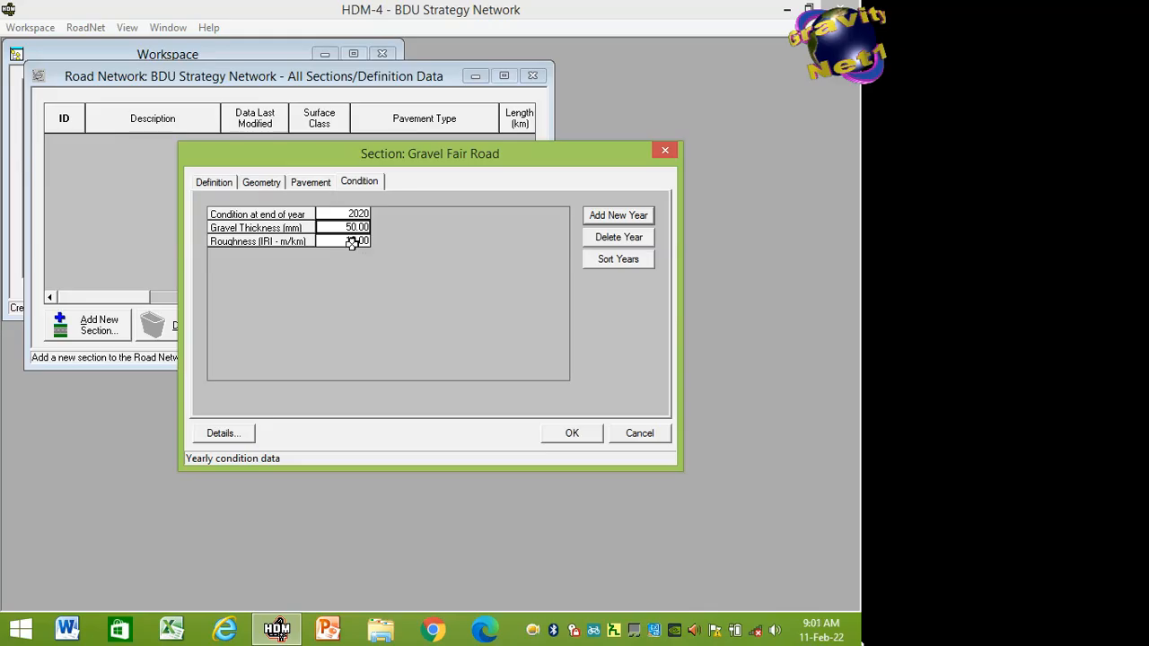
{"action": "left_click", "coordinate": [352, 242]}
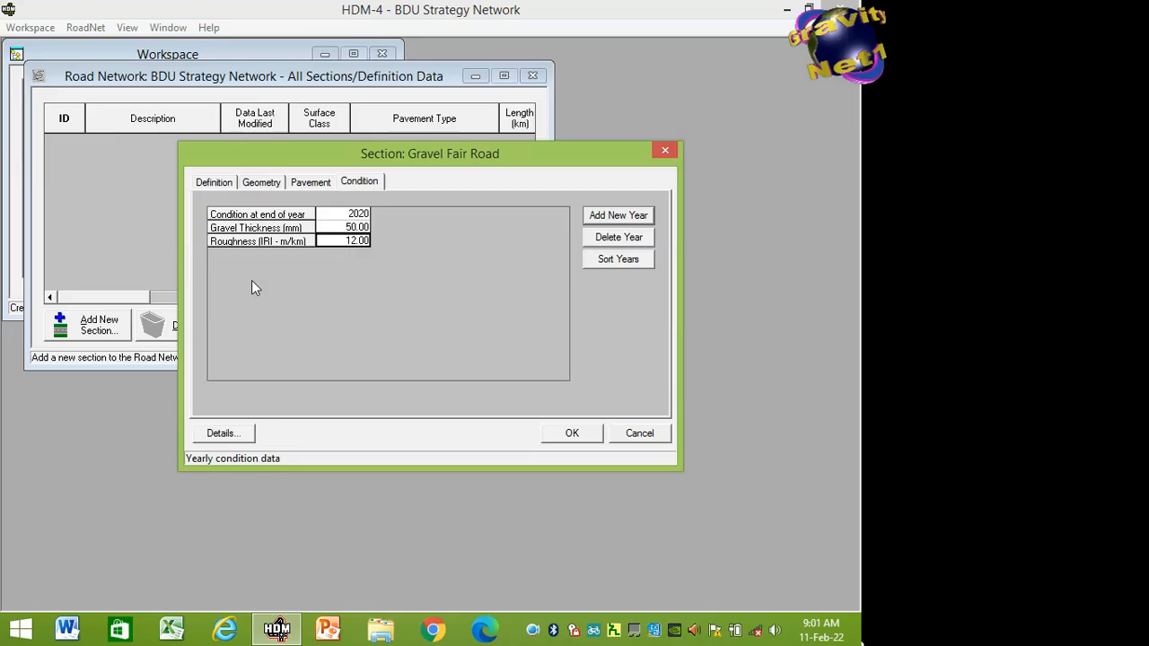
Set the Gravel Fair Road's 2020 roughness to 14 m/km IRI, and save the completed section in the road network.
{"action": "type", "text": "14"}
{"action": "left_click", "coordinate": [215, 188]}
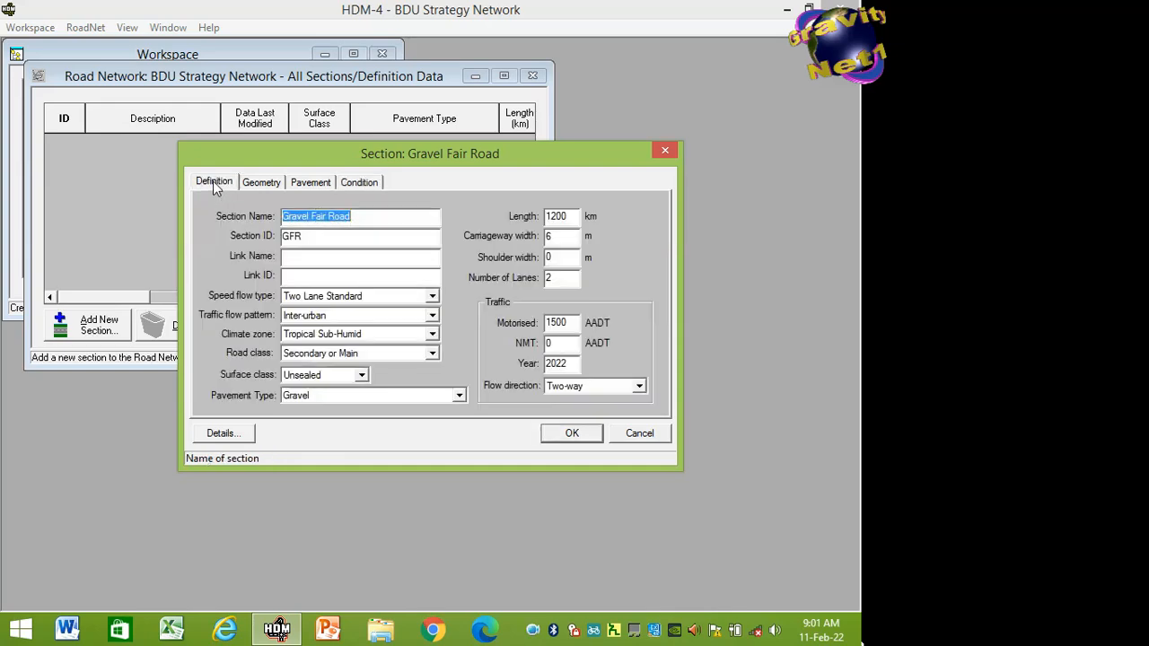
{"action": "left_click", "coordinate": [260, 185]}
{"action": "left_click", "coordinate": [307, 183]}
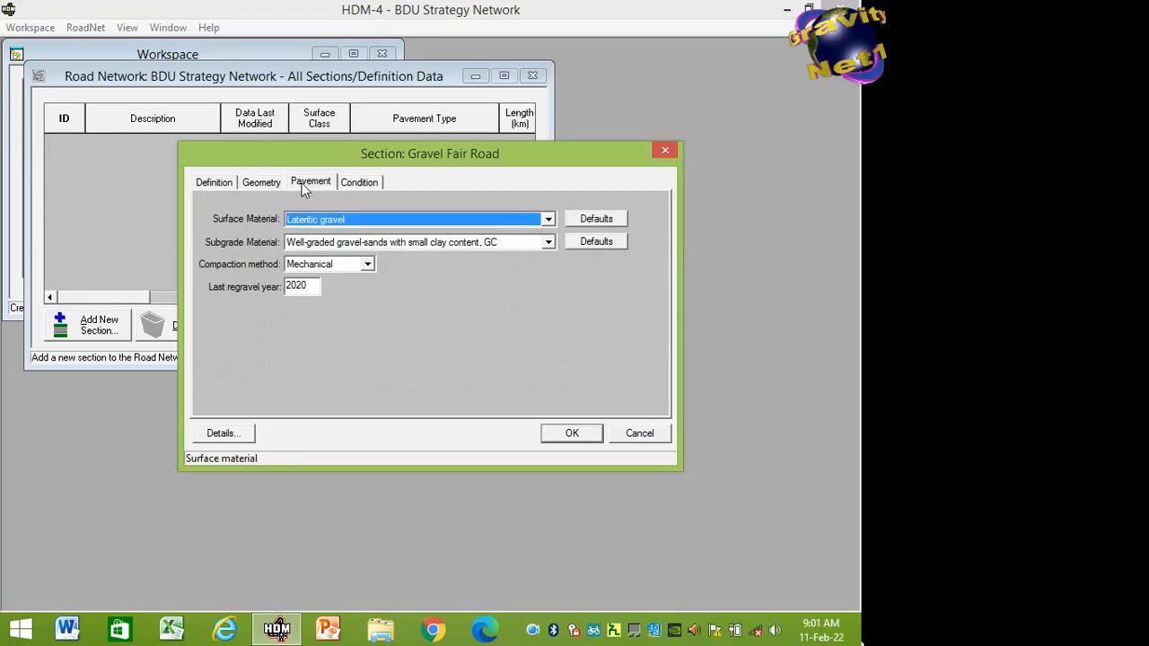
{"action": "left_click", "coordinate": [370, 185]}
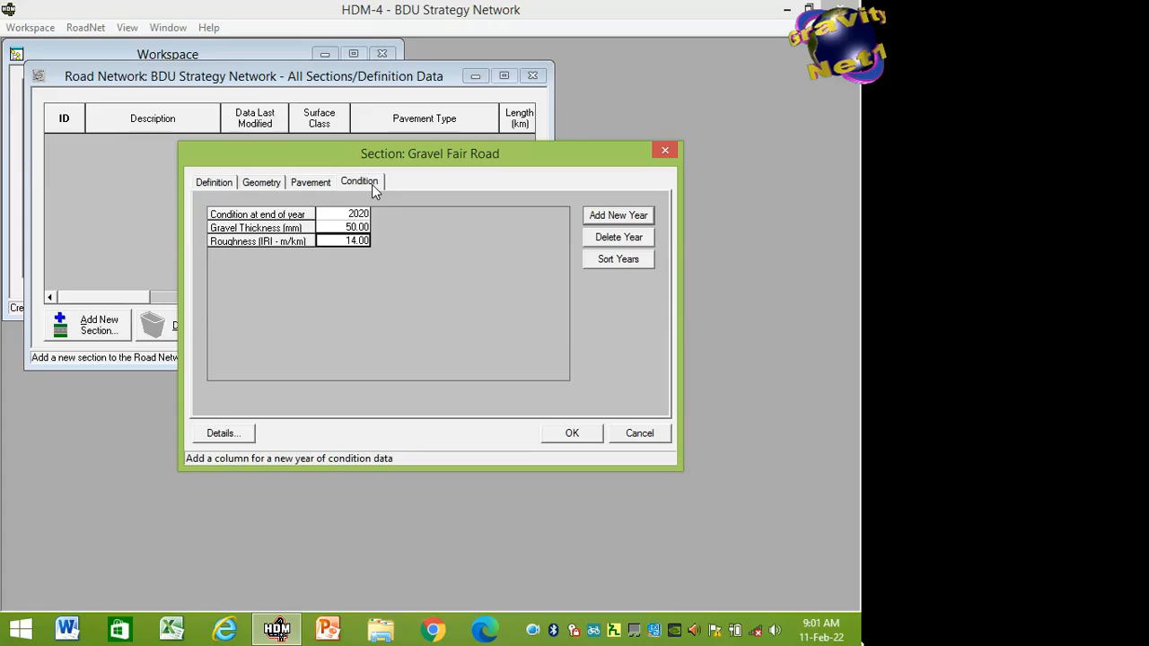
{"action": "left_click", "coordinate": [594, 433]}
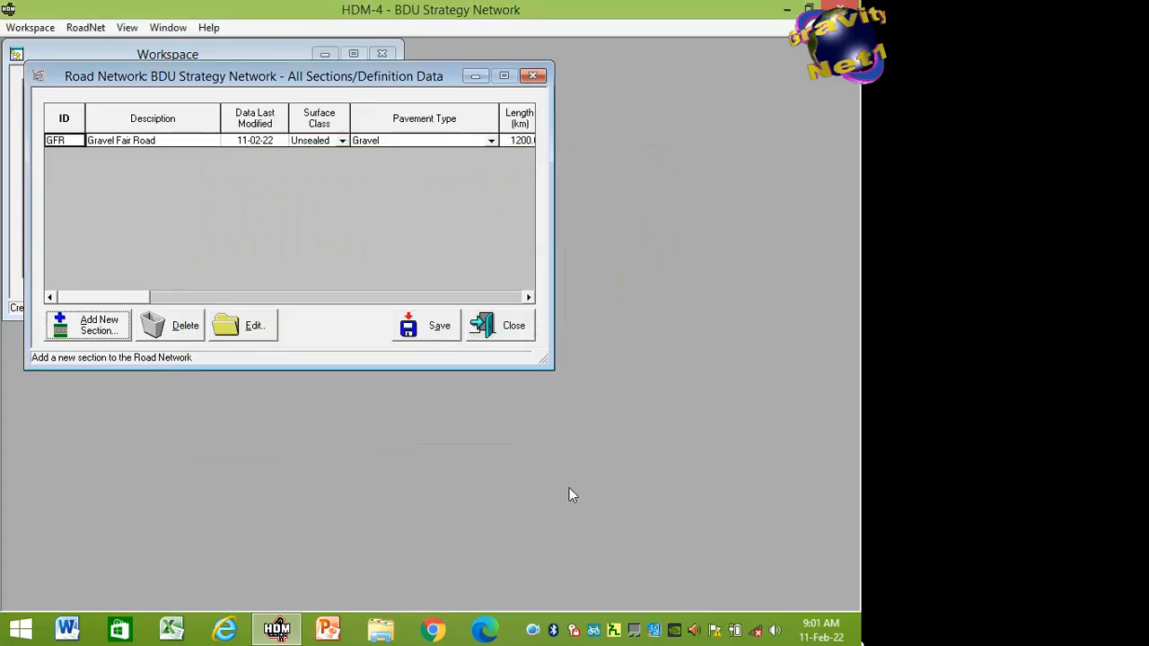
{"action": "left_click", "coordinate": [440, 328]}
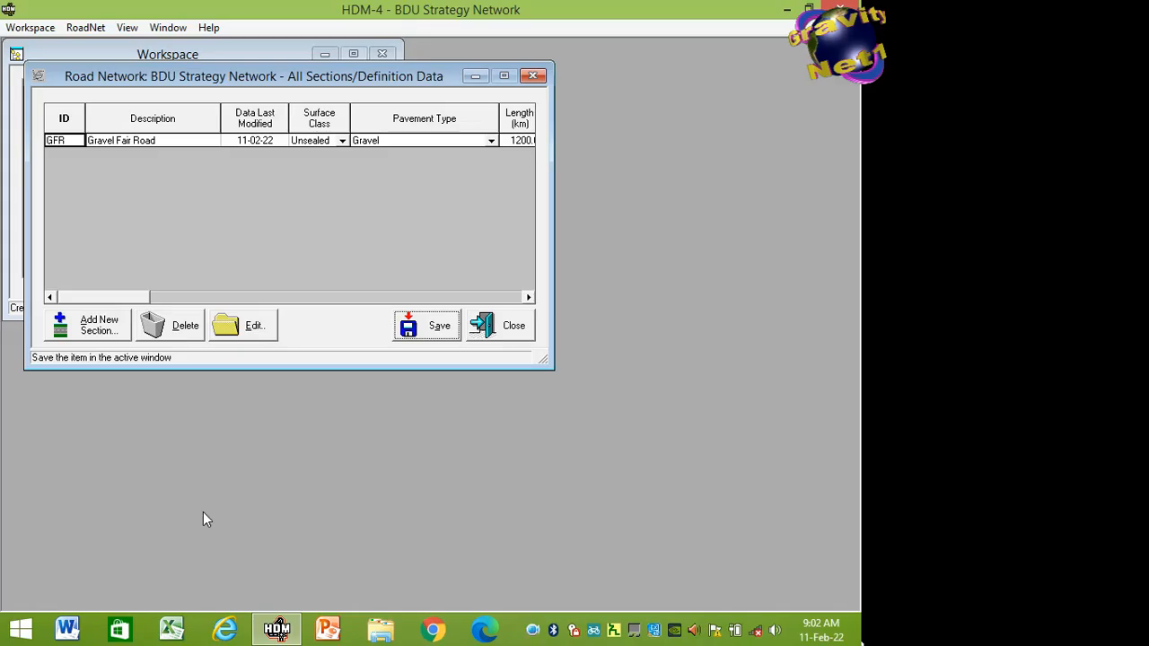
Create a new section based on aggregate data, named "Paved Poor Road" with the section ID PPR.
{"action": "left_click", "coordinate": [104, 330]}
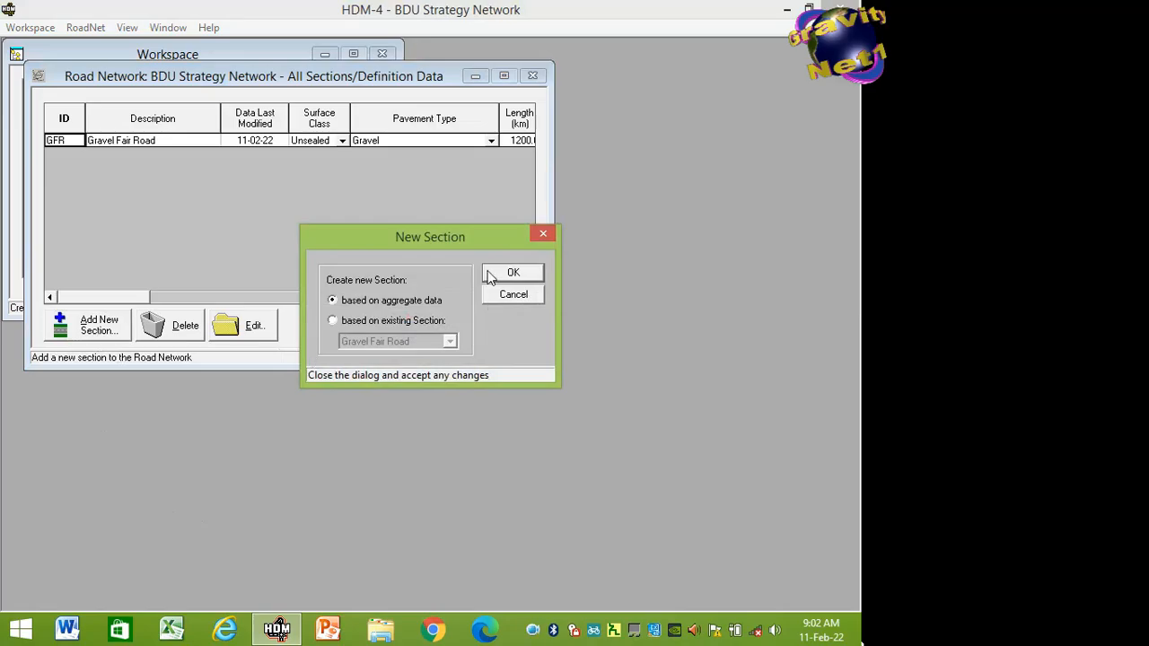
{"action": "left_click", "coordinate": [489, 278]}
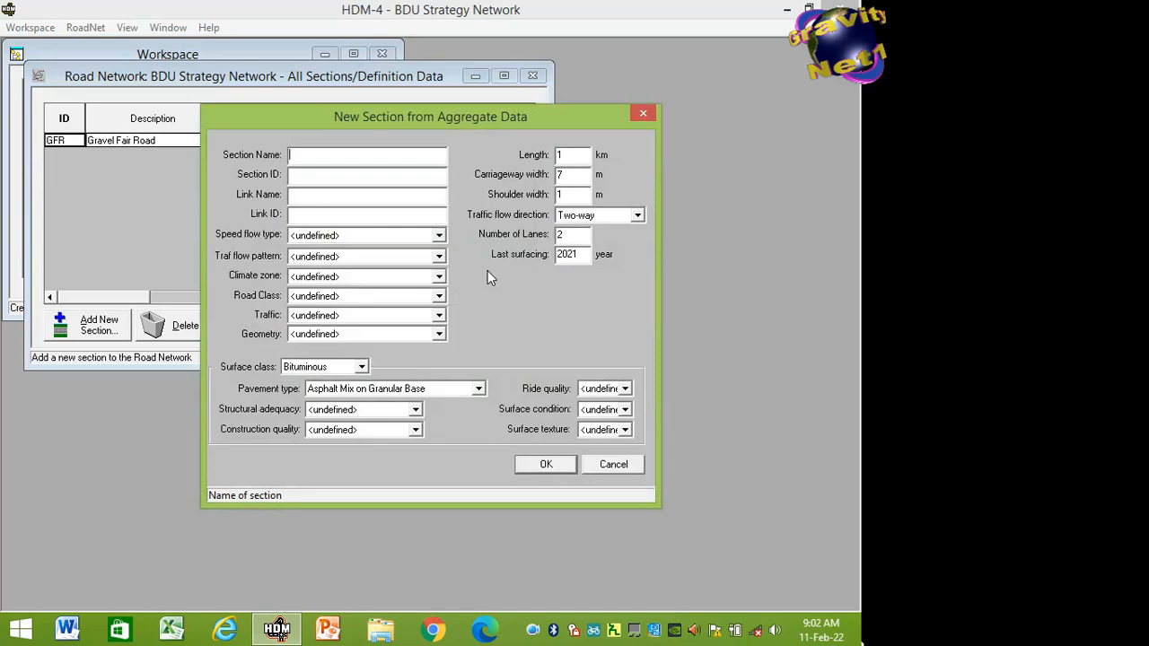
{"action": "type", "text": "Paved"}
{"action": "type", "text": "Poor Road"}
{"action": "left_click", "coordinate": [318, 174]}
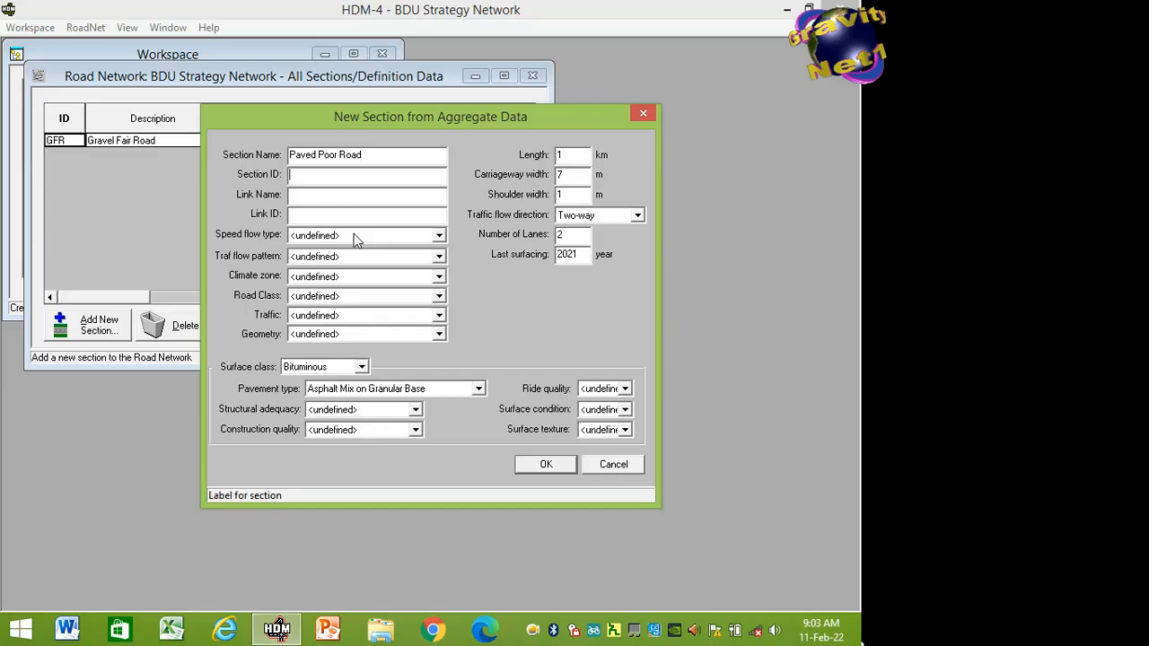
{"action": "type", "text": "PPR"}
Set the new section's speed flow type to Two Lane Standard and its traffic flow pattern to Inter-urban.
{"action": "left_click", "coordinate": [439, 236]}
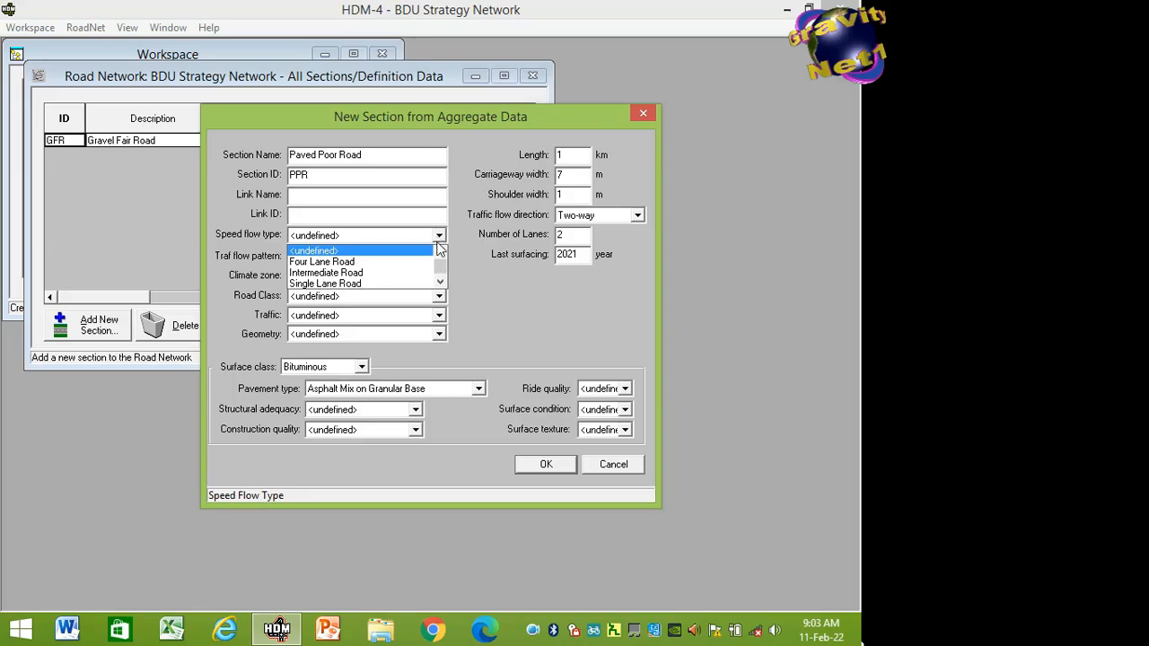
{"action": "left_click", "coordinate": [440, 283]}
{"action": "left_click", "coordinate": [440, 284]}
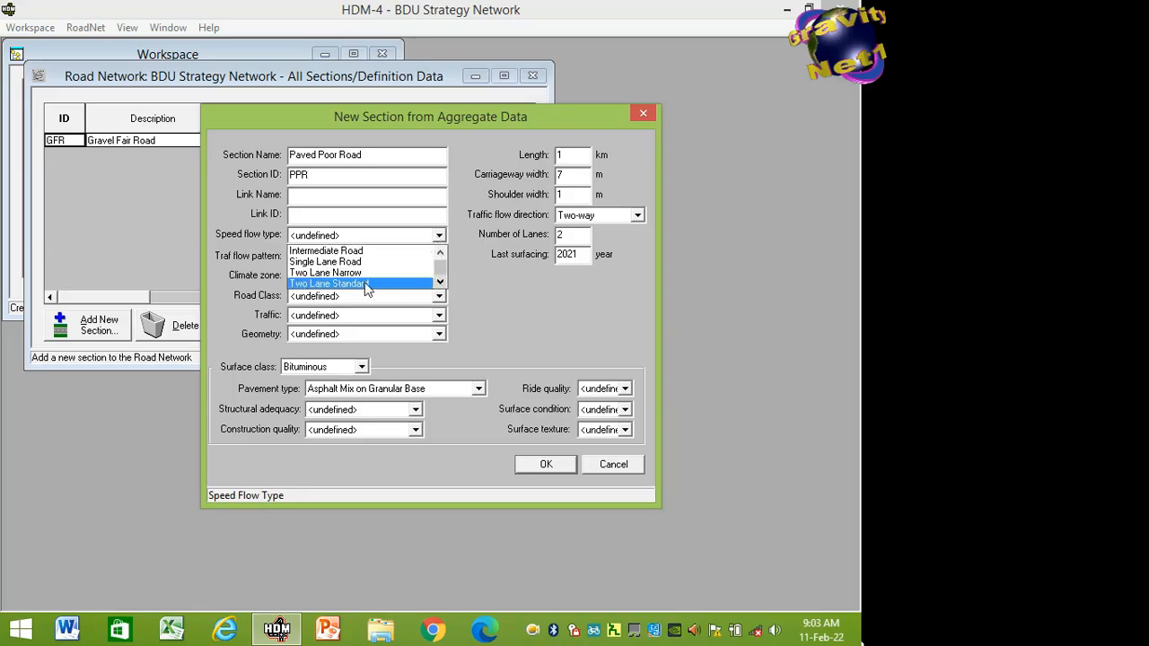
{"action": "left_click", "coordinate": [365, 285]}
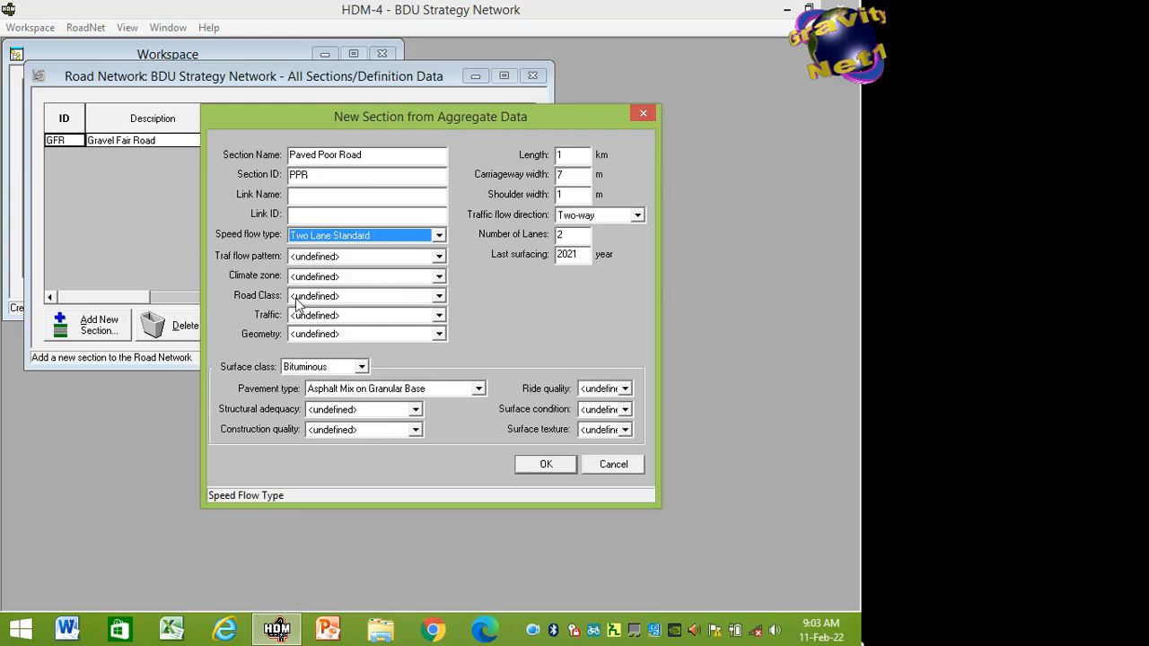
{"action": "left_click", "coordinate": [439, 256]}
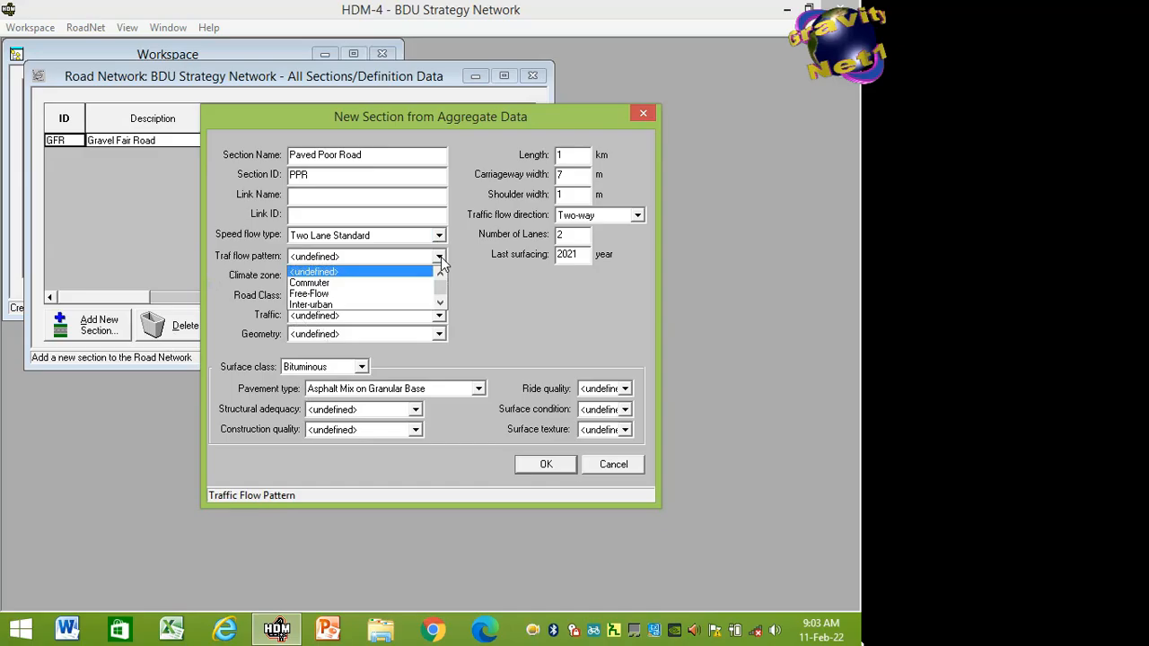
{"action": "left_click", "coordinate": [326, 305]}
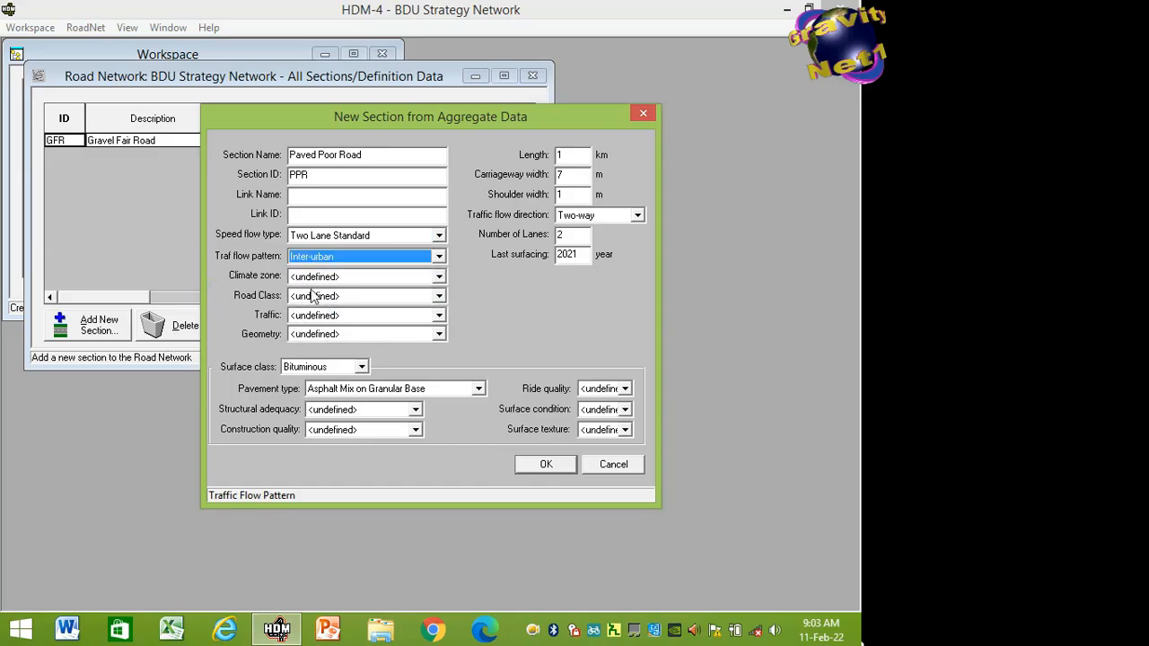
Assign the section the Sub-humid/Tropical climate zone and the Primary or Trunk road class.
{"action": "left_click", "coordinate": [440, 278]}
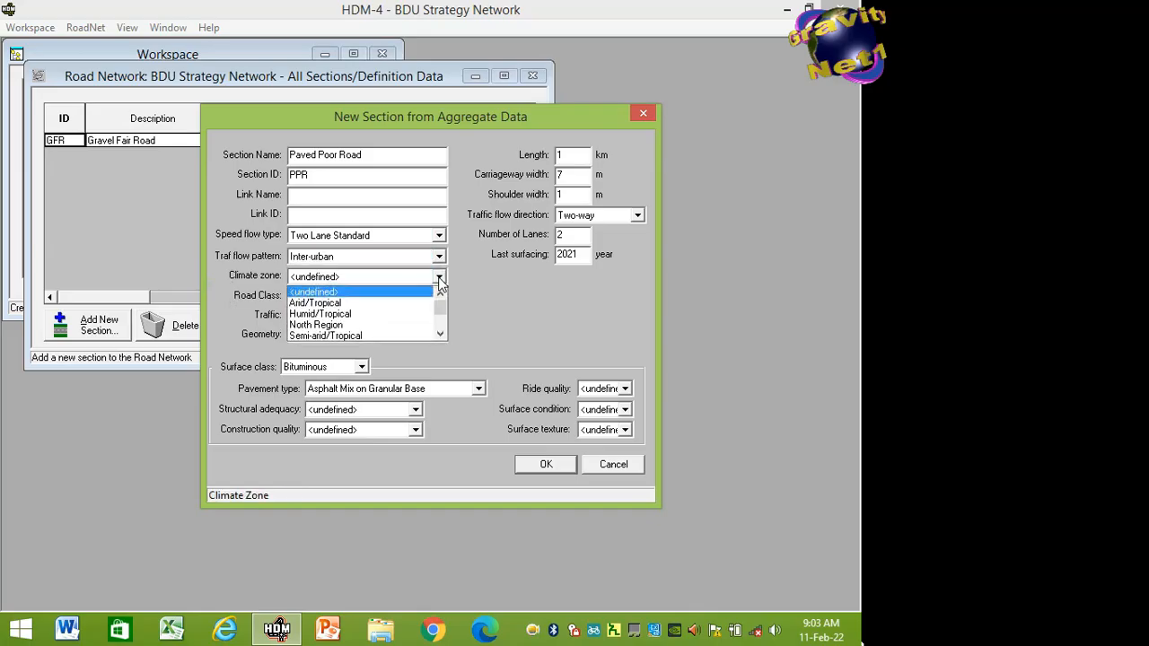
{"action": "left_click", "coordinate": [440, 335]}
{"action": "left_click", "coordinate": [441, 334]}
{"action": "left_click", "coordinate": [441, 335]}
{"action": "left_click", "coordinate": [441, 335]}
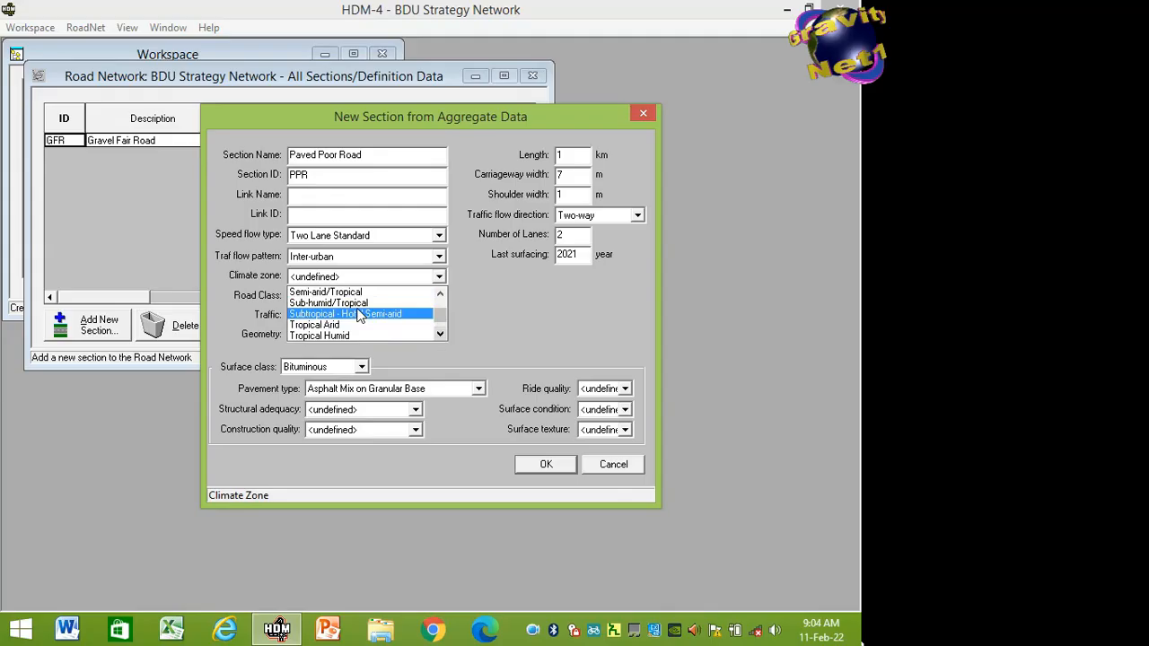
{"action": "left_click", "coordinate": [360, 305]}
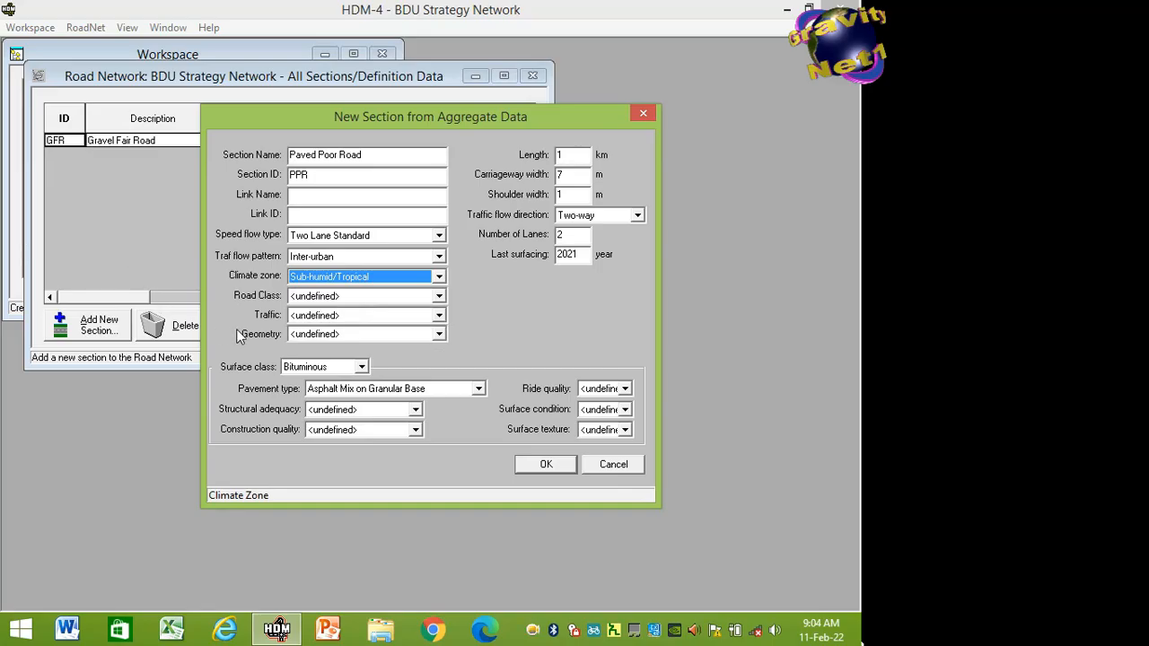
{"action": "left_click", "coordinate": [438, 297]}
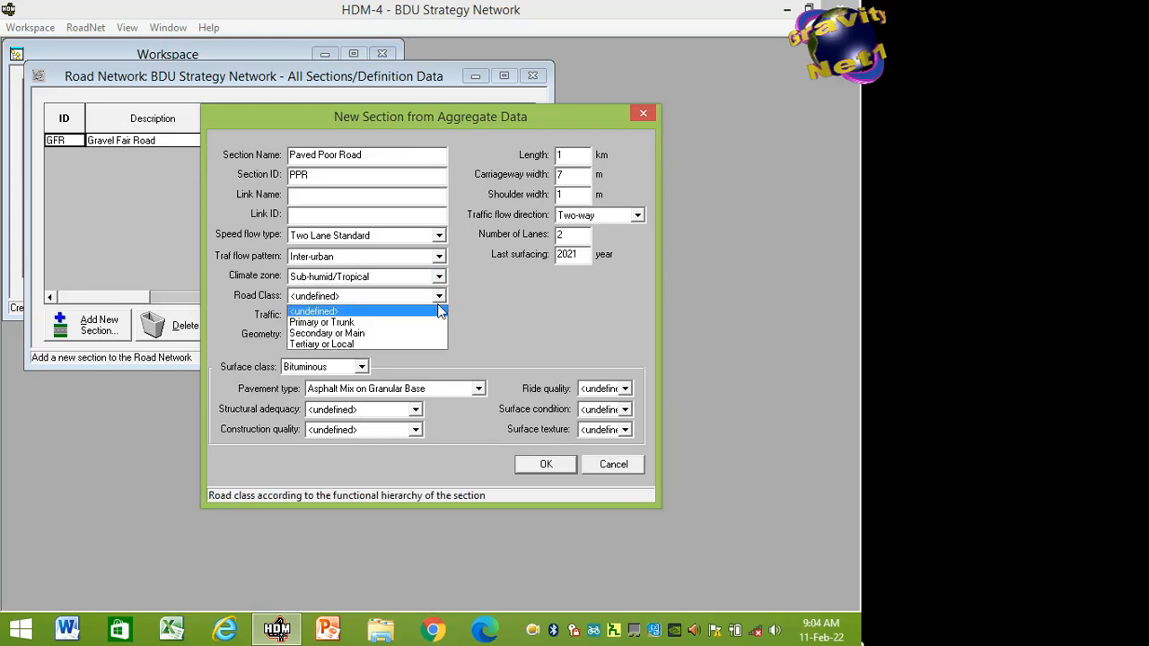
{"action": "left_click", "coordinate": [354, 325]}
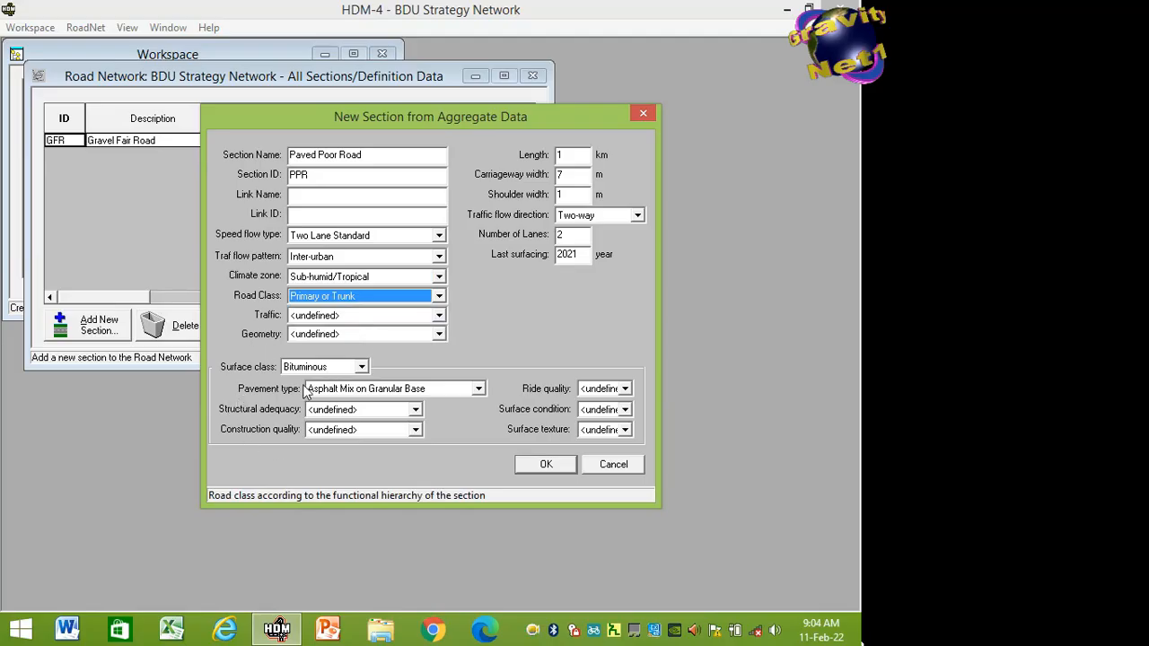
Set the section's traffic level to Medium and its geometry to "Mostly straight and gently undulating".
{"action": "left_click", "coordinate": [438, 316]}
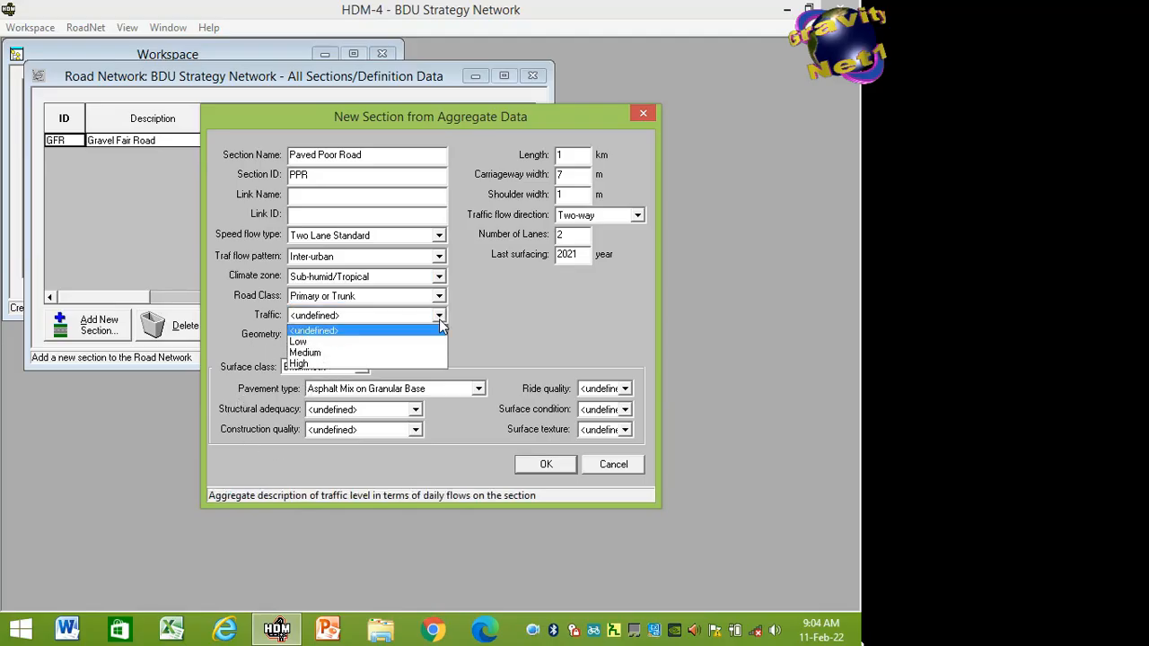
{"action": "left_click", "coordinate": [322, 354]}
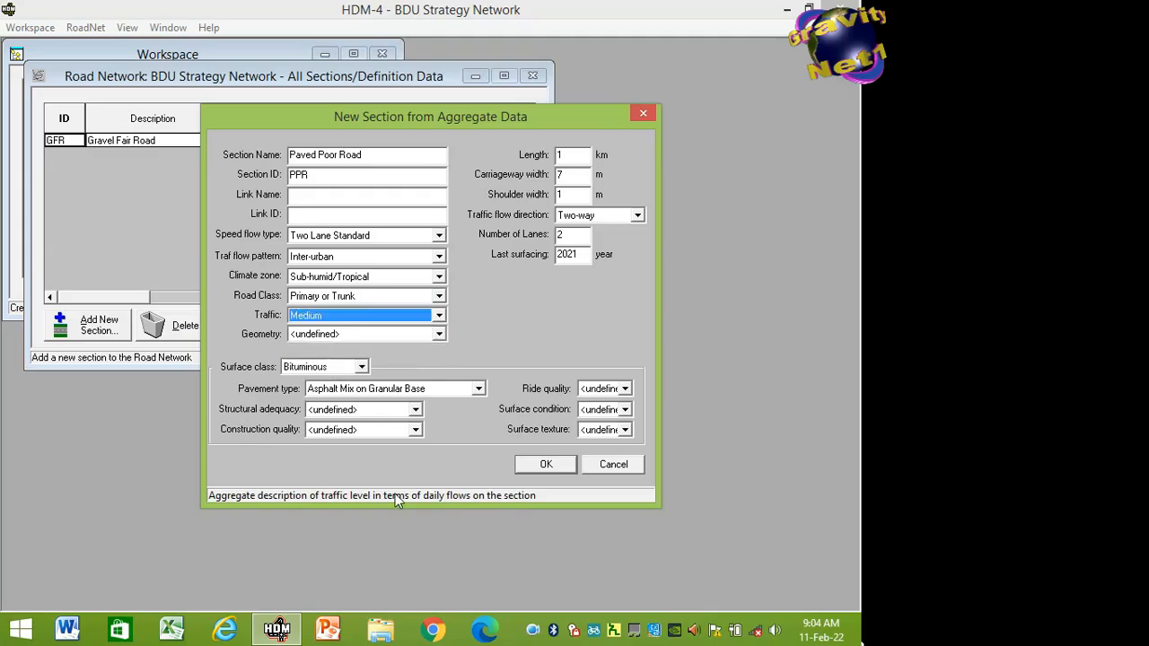
{"action": "left_click", "coordinate": [441, 333]}
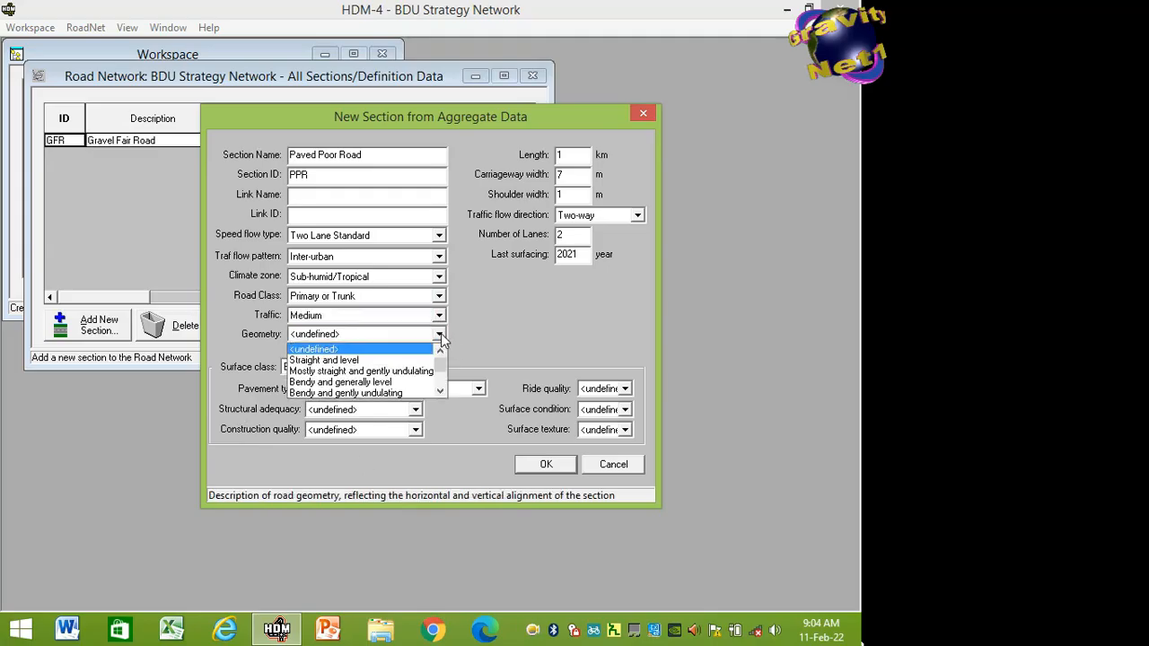
{"action": "left_click", "coordinate": [368, 372]}
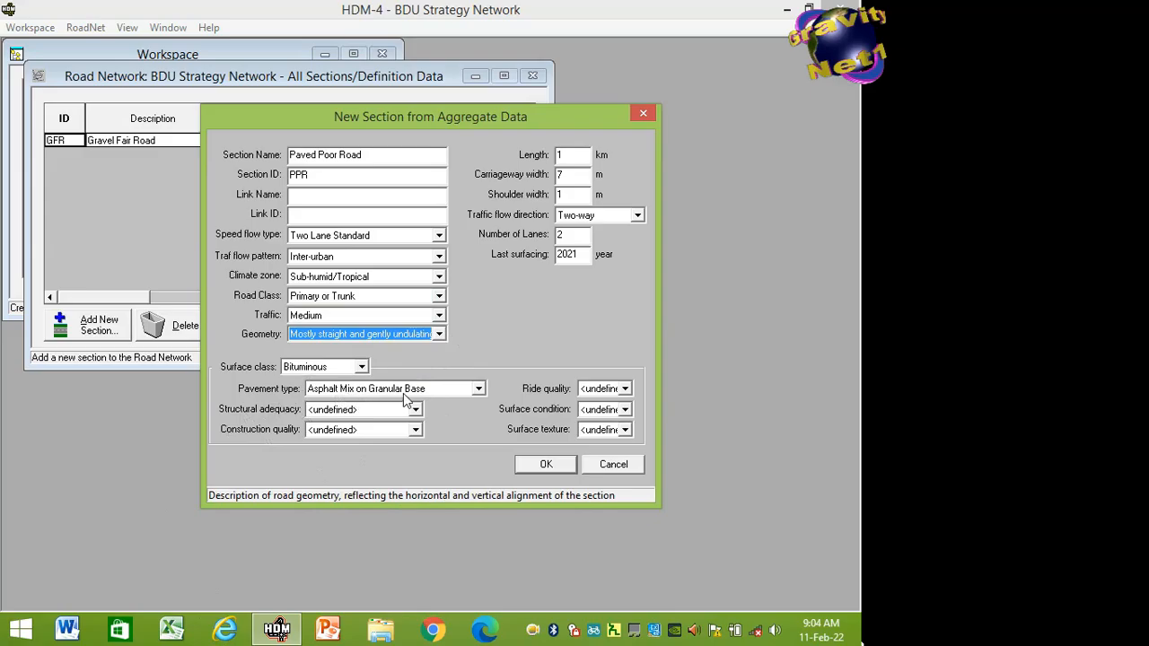
Look through the bituminous pavement types and choose Asphalt Mix on Granular Base for the section.
{"action": "left_click", "coordinate": [479, 389]}
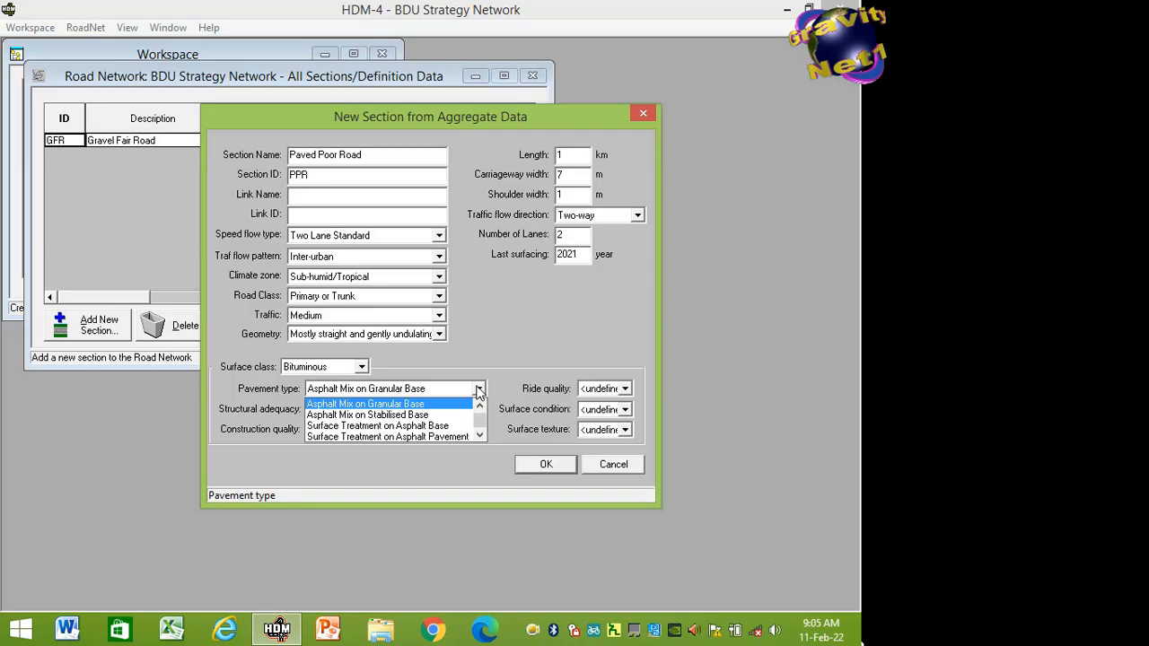
{"action": "left_click", "coordinate": [480, 437]}
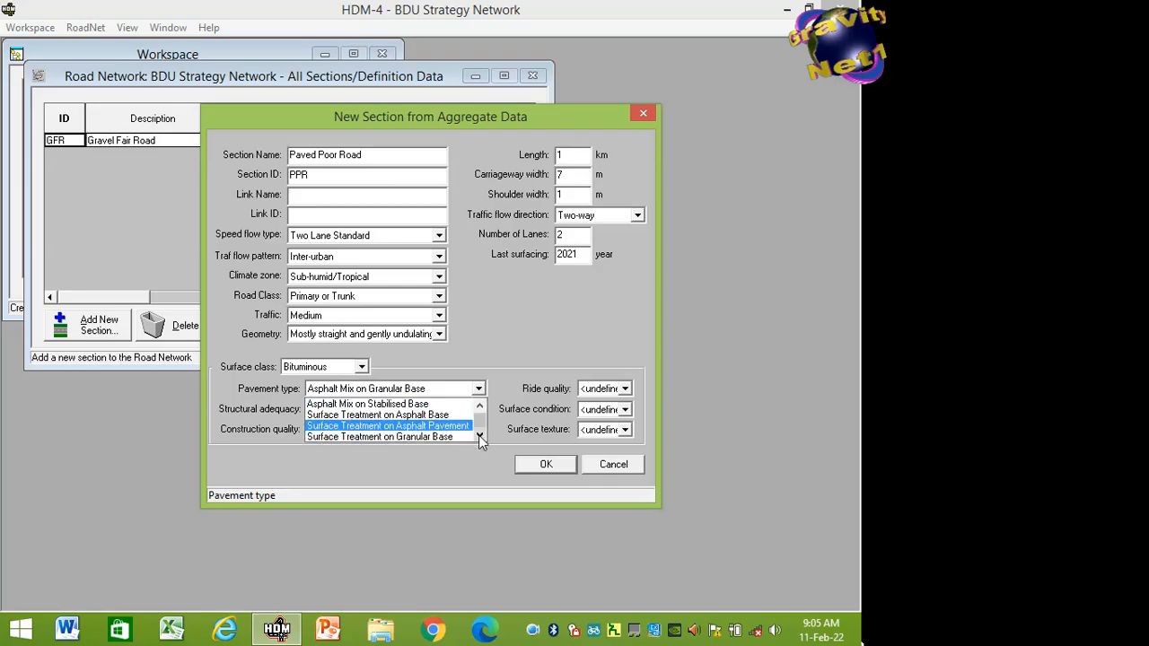
{"action": "left_click", "coordinate": [480, 438]}
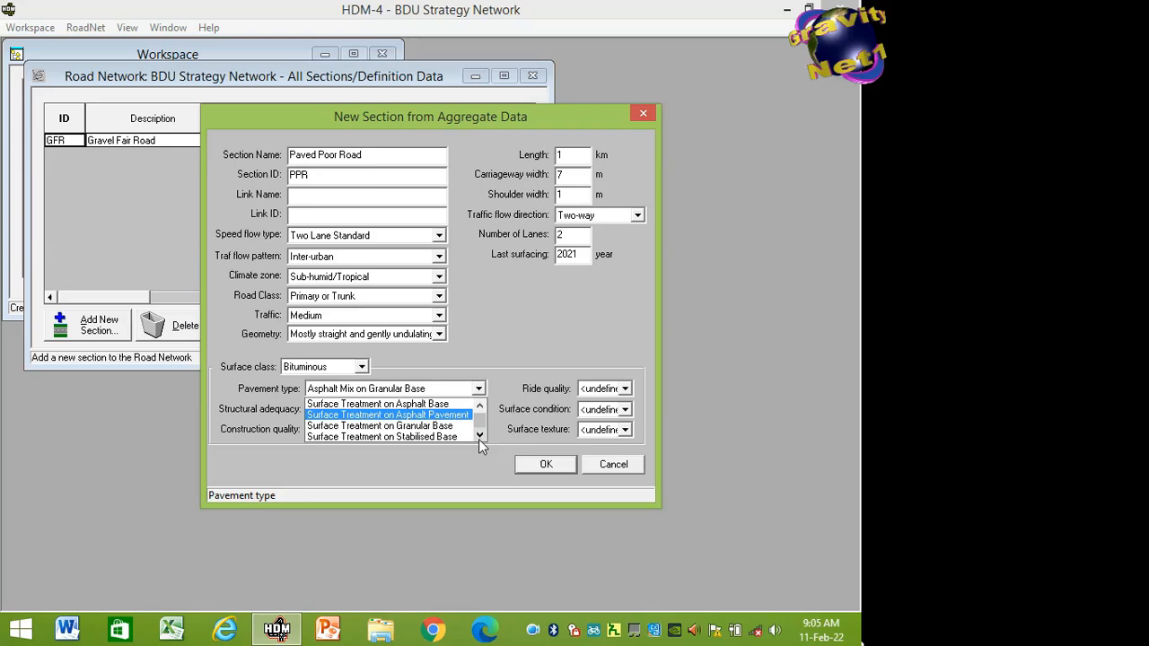
{"action": "scroll", "coordinate": [483, 418], "scroll_direction": "up", "scroll_amount": 1}
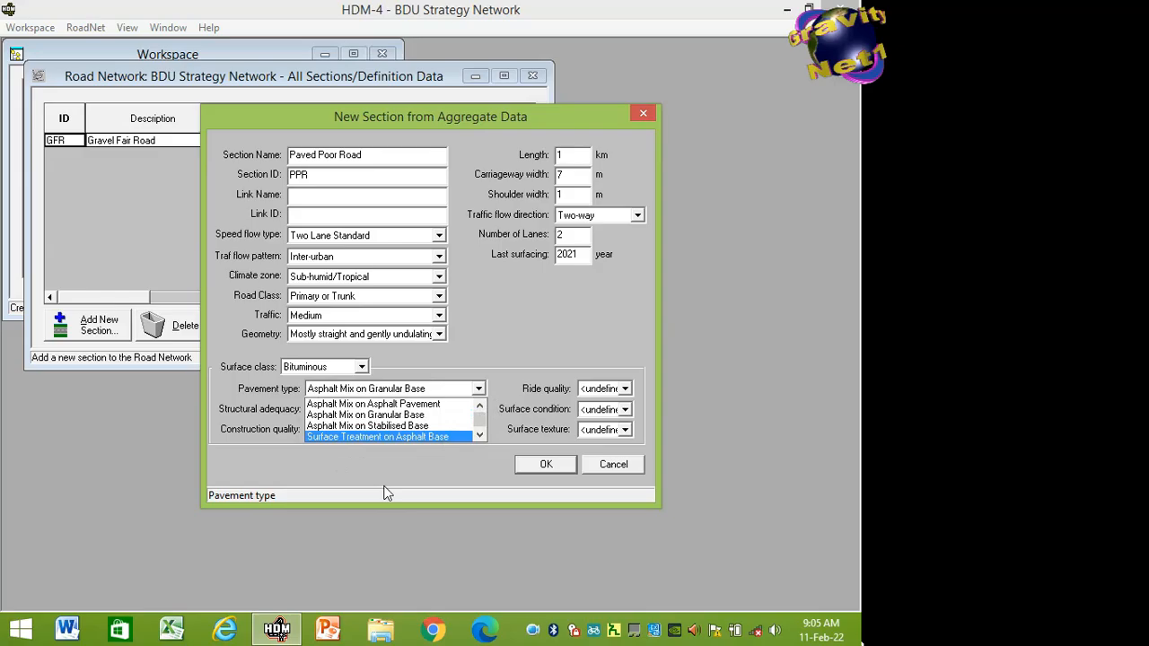
{"action": "left_click", "coordinate": [320, 417]}
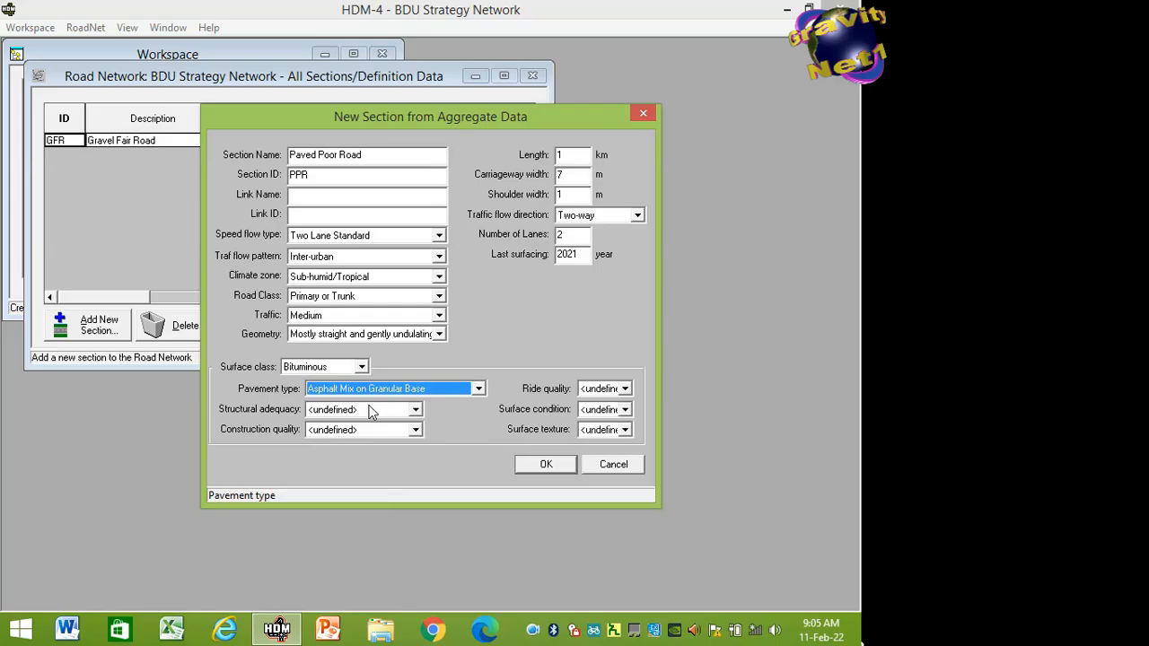
Rate the pavement's structural adequacy as Poor and its construction quality as Poor-brittle.
{"action": "left_click", "coordinate": [416, 410]}
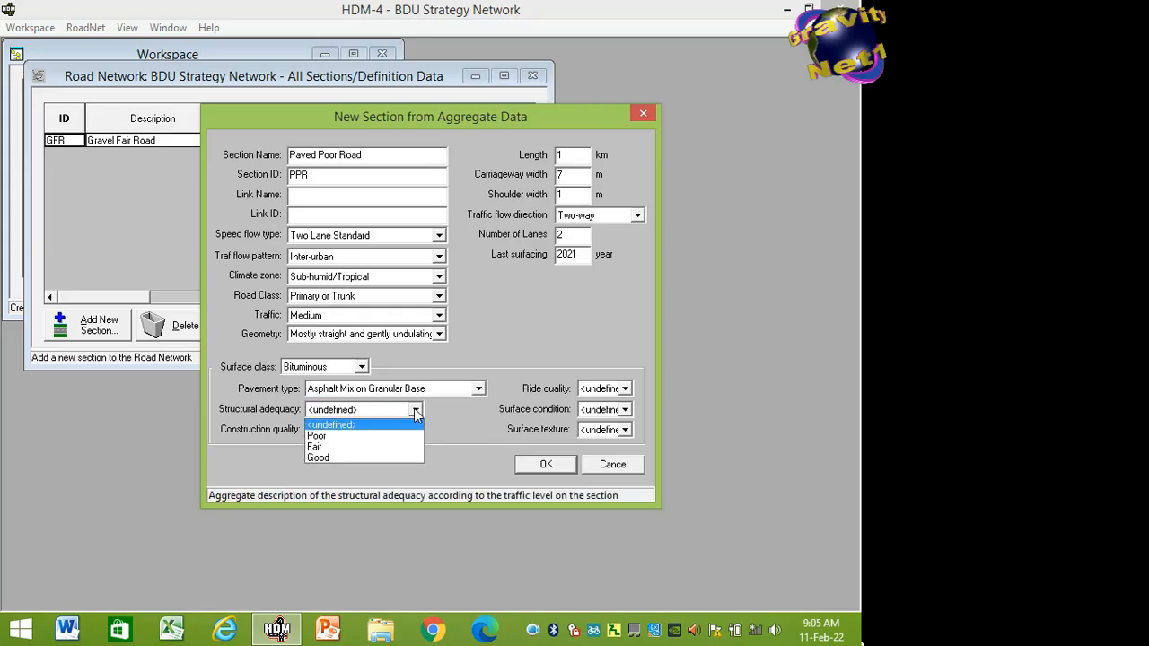
{"action": "left_click", "coordinate": [348, 437]}
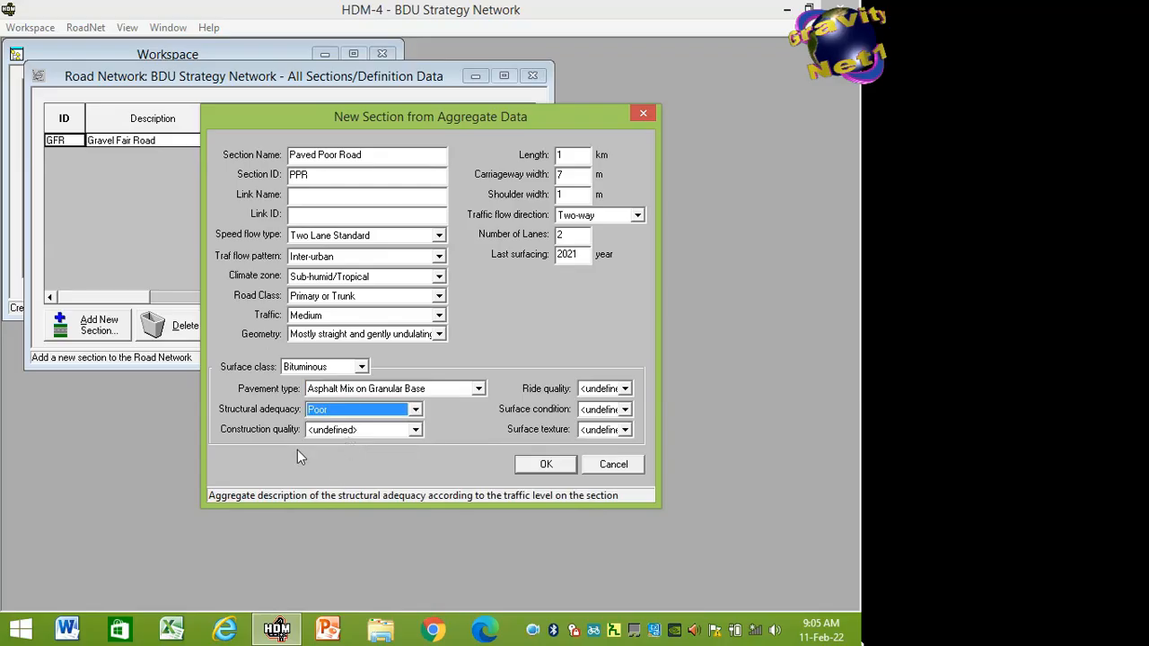
{"action": "left_click", "coordinate": [415, 430]}
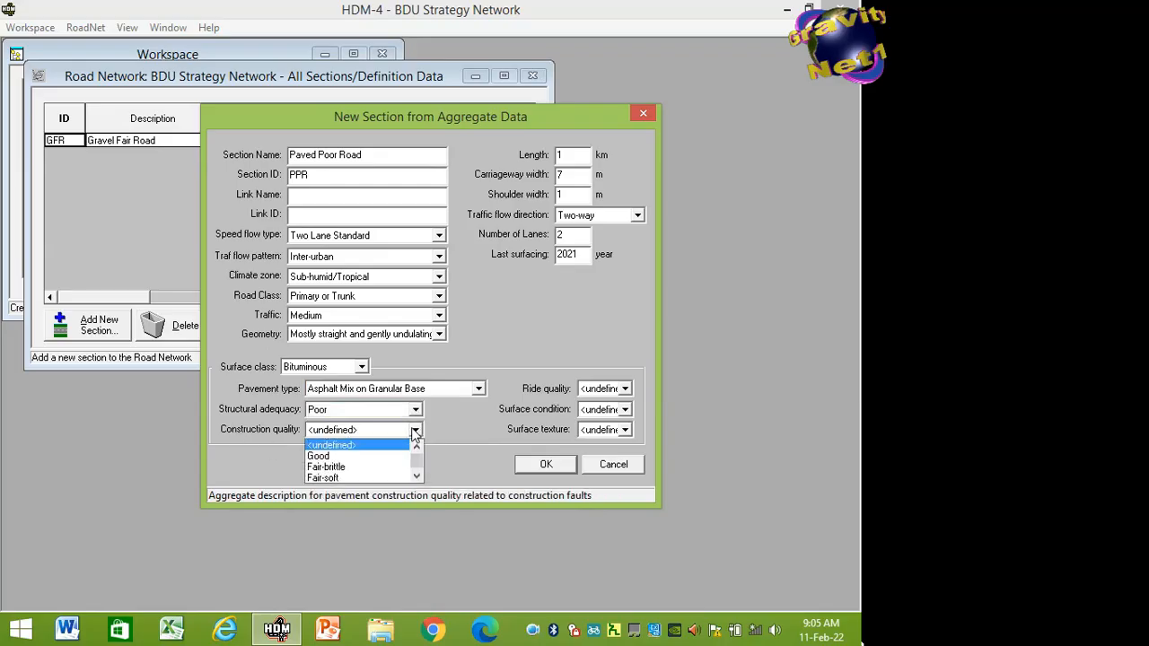
{"action": "left_click", "coordinate": [416, 477]}
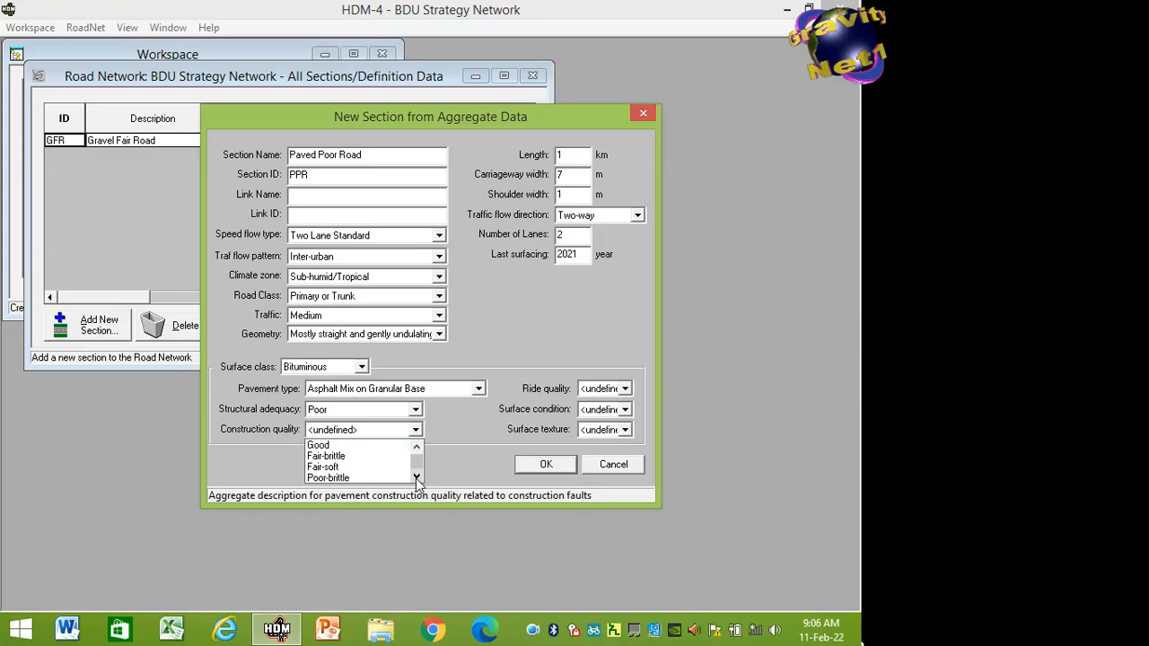
{"action": "left_click", "coordinate": [416, 477]}
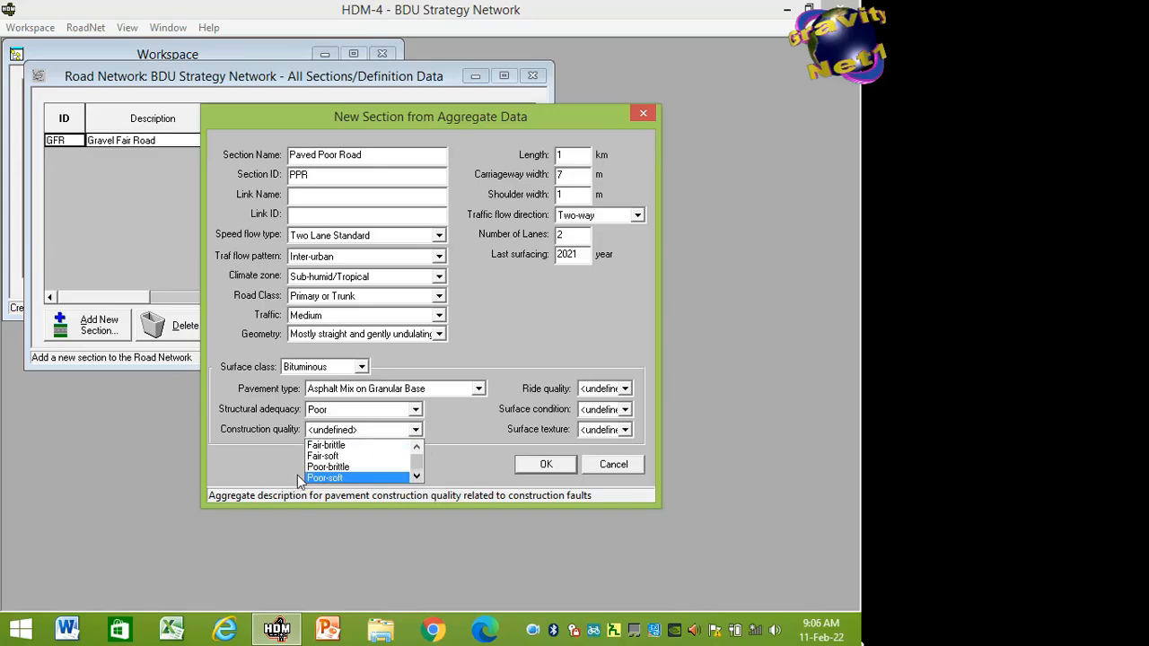
{"action": "left_click", "coordinate": [327, 467]}
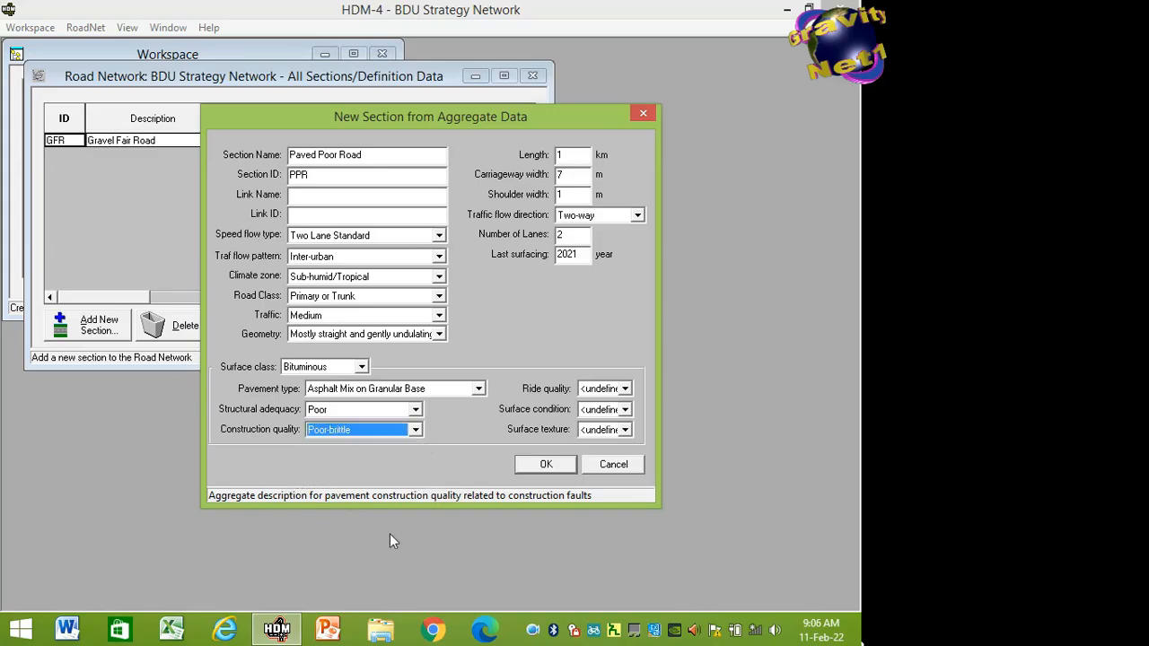
Set the section's length to 800 km and its carriageway width to 6 m.
{"action": "left_click", "coordinate": [586, 158]}
{"action": "key", "text": "BackSpace"}
{"action": "type", "text": "800"}
{"action": "left_click", "coordinate": [582, 176]}
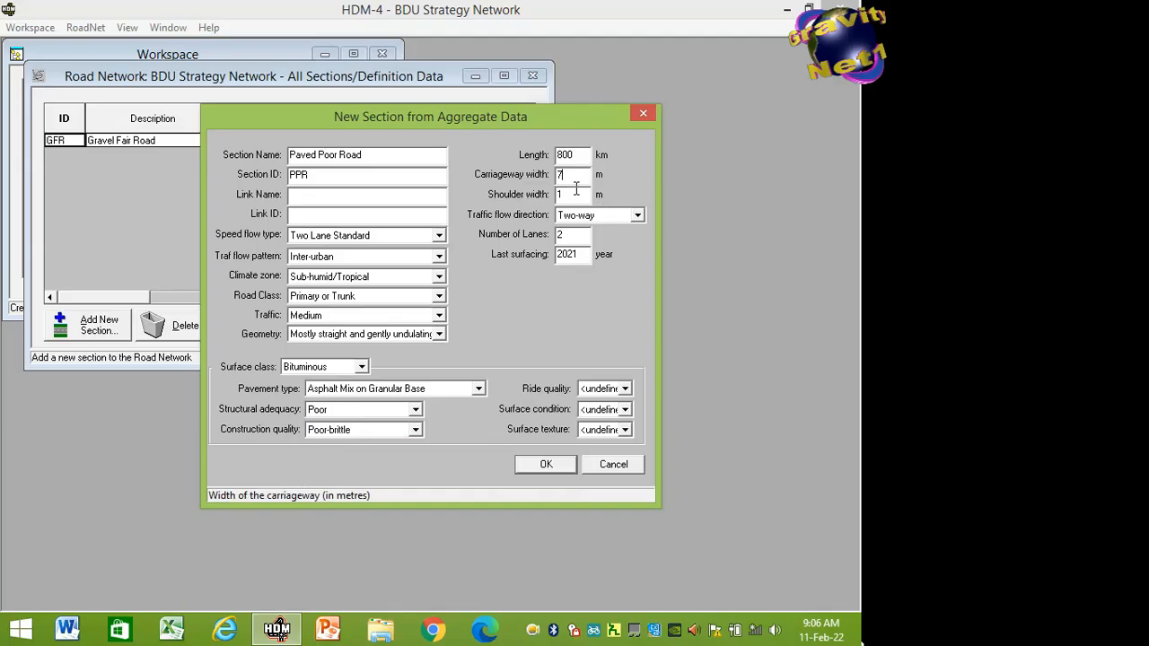
{"action": "key", "text": "BackSpace"}
{"action": "type", "text": "6"}
Set the Paved Poor Road section's last surfacing year to 2020.
{"action": "left_click", "coordinate": [585, 257]}
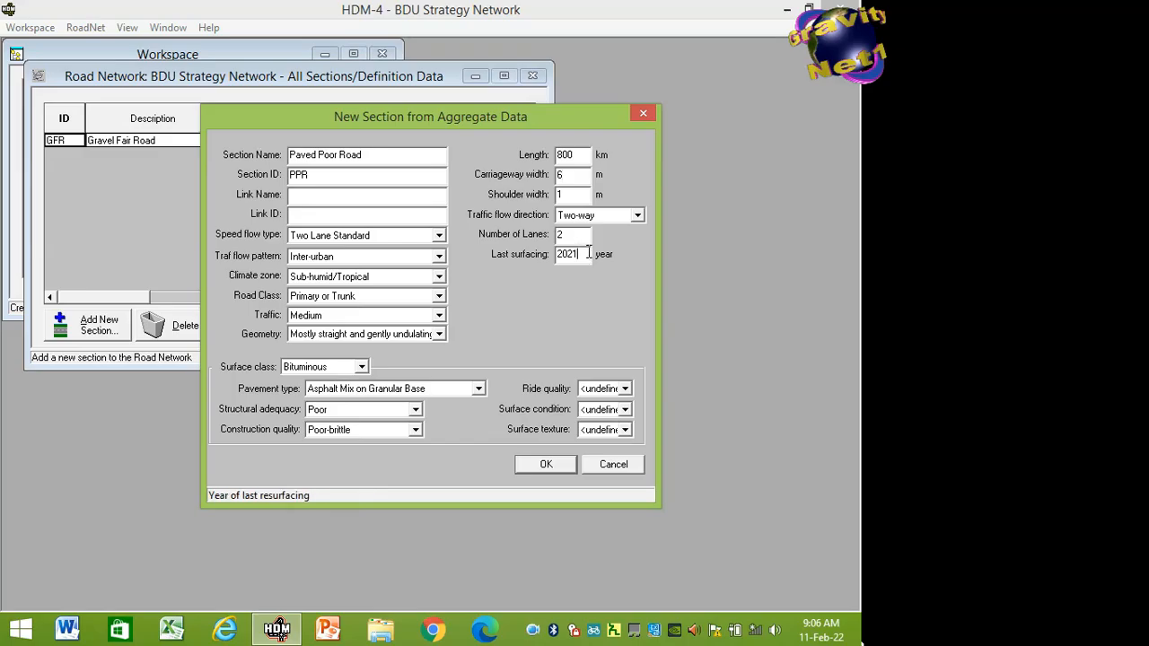
{"action": "key", "text": "BackSpace"}
{"action": "type", "text": "0"}
Rate the section's ride quality and surface condition as Poor and its surface texture as Slippery, and accept the aggregate data.
{"action": "left_click", "coordinate": [624, 390]}
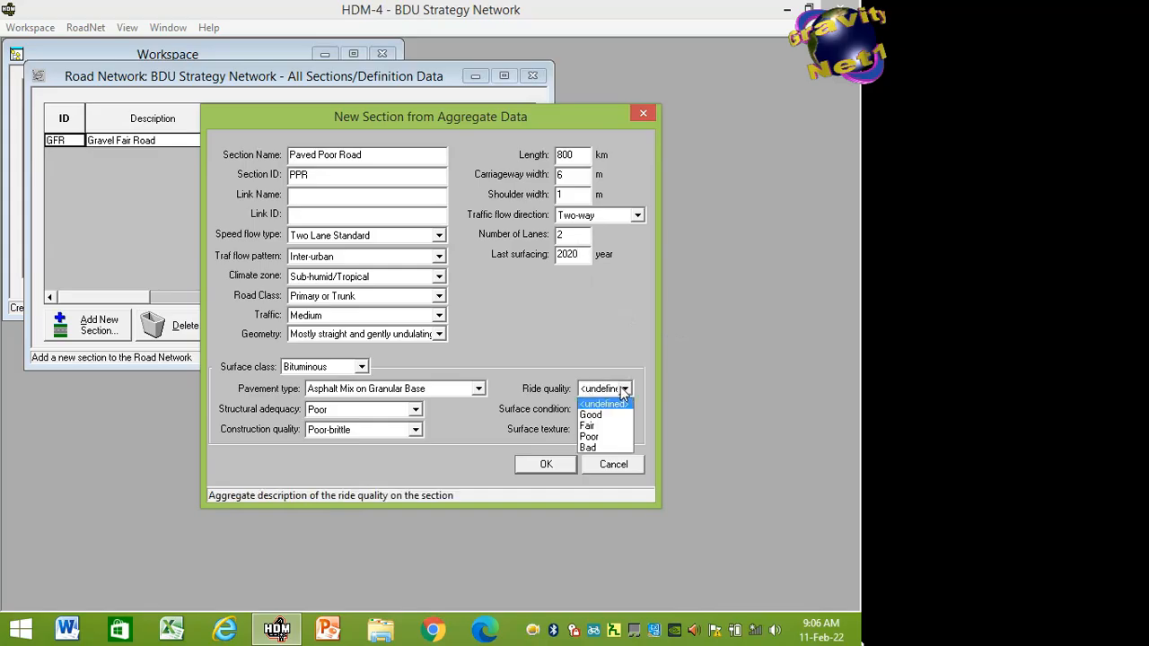
{"action": "left_click", "coordinate": [594, 436]}
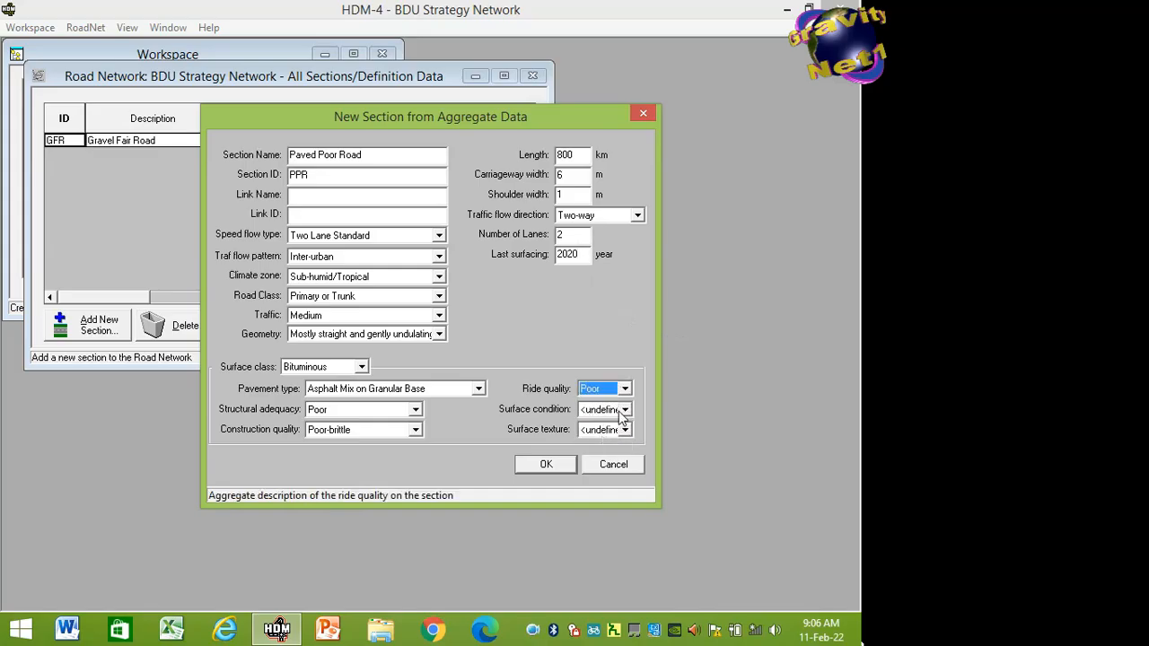
{"action": "left_click", "coordinate": [625, 410]}
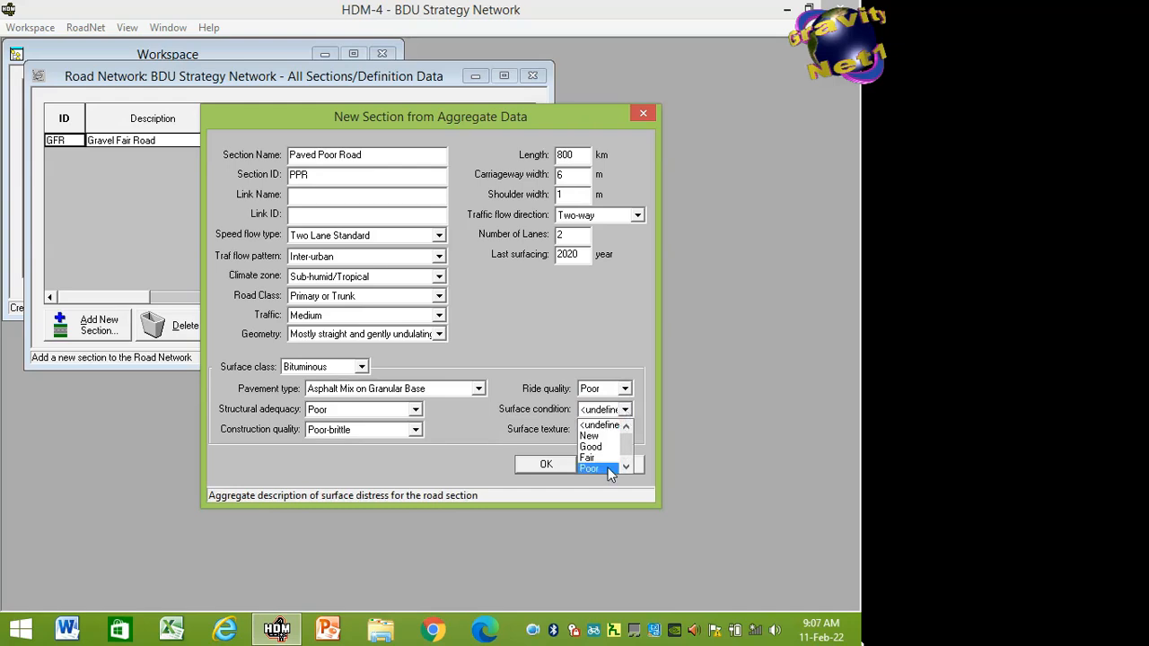
{"action": "left_click", "coordinate": [610, 469]}
{"action": "left_click", "coordinate": [627, 431]}
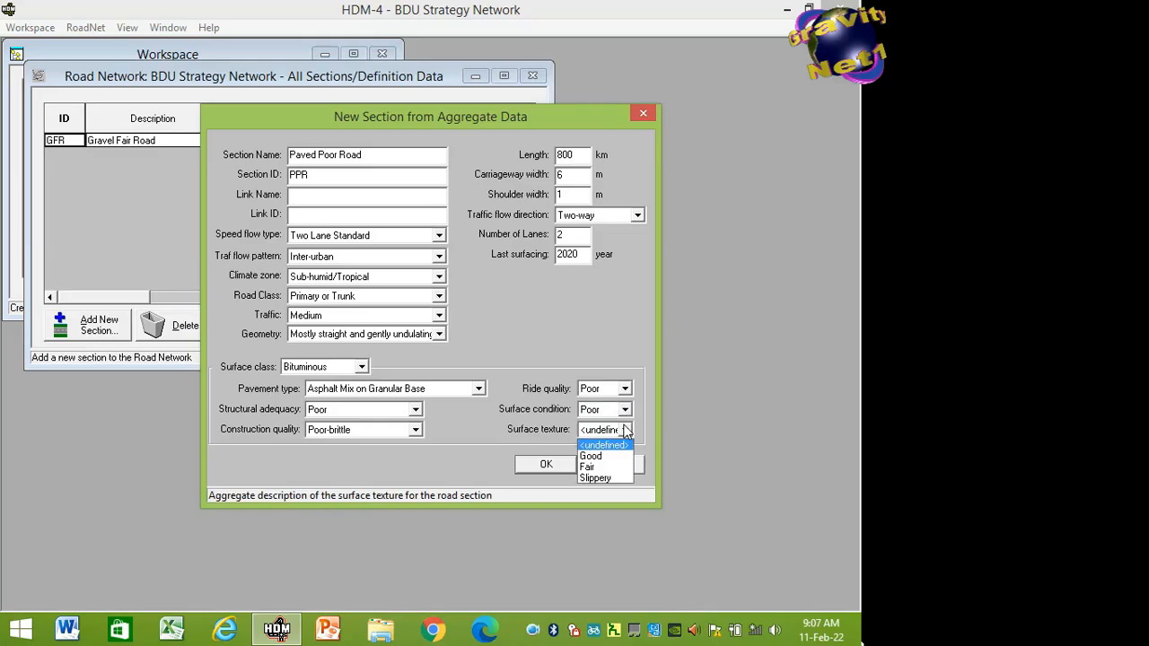
{"action": "left_click", "coordinate": [595, 478]}
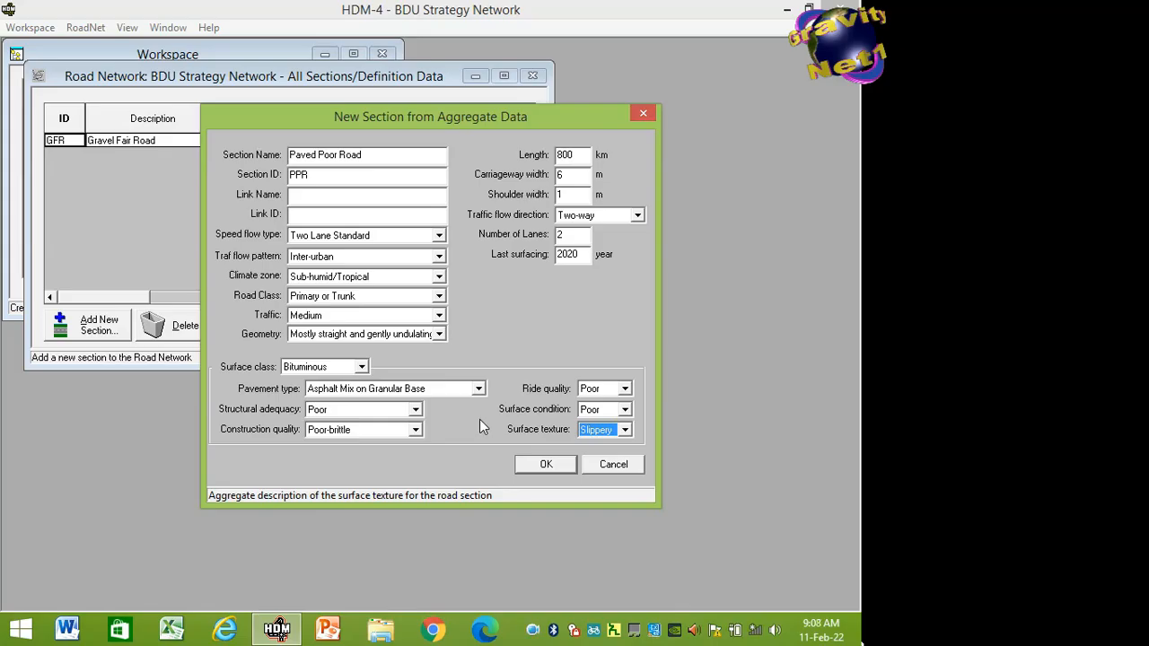
{"action": "left_click", "coordinate": [543, 466]}
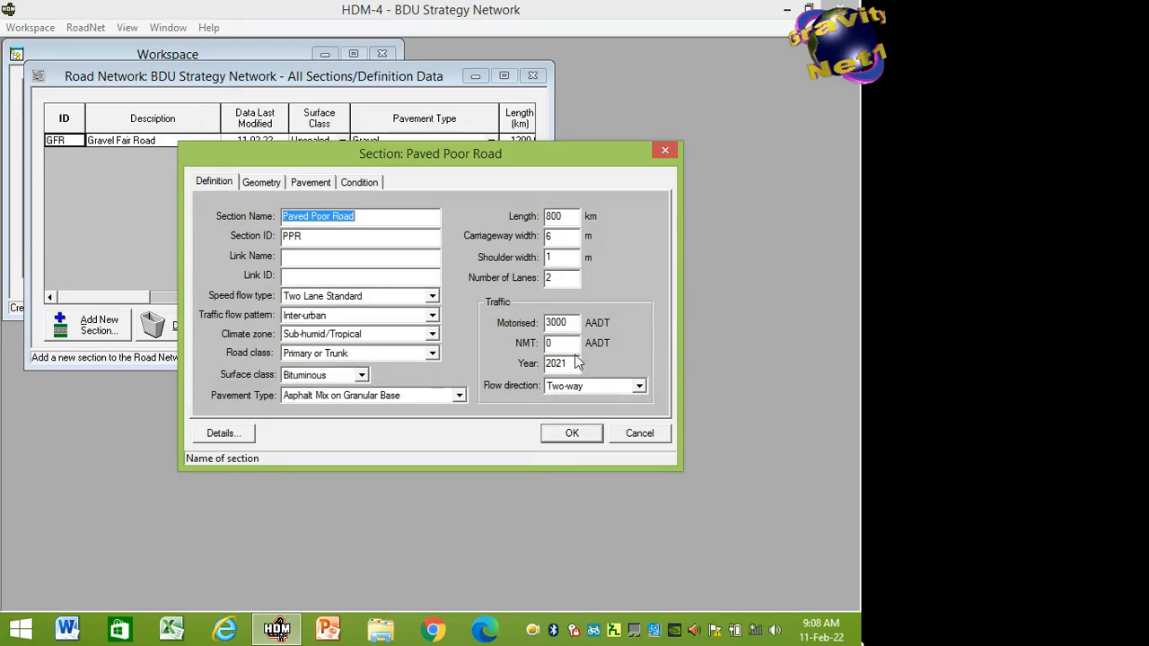
Set the section's motorised traffic to 2000 AADT and the traffic year to 2022.
{"action": "left_click", "coordinate": [547, 326]}
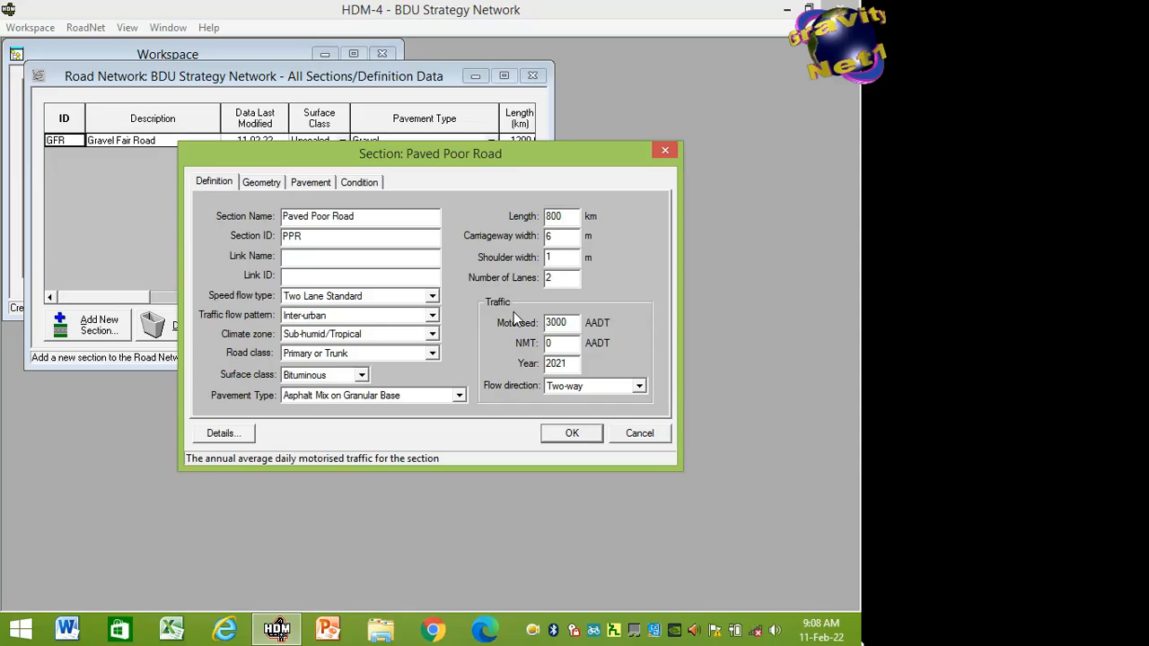
{"action": "key", "text": "Delete"}
{"action": "type", "text": "2"}
{"action": "left_click", "coordinate": [569, 368]}
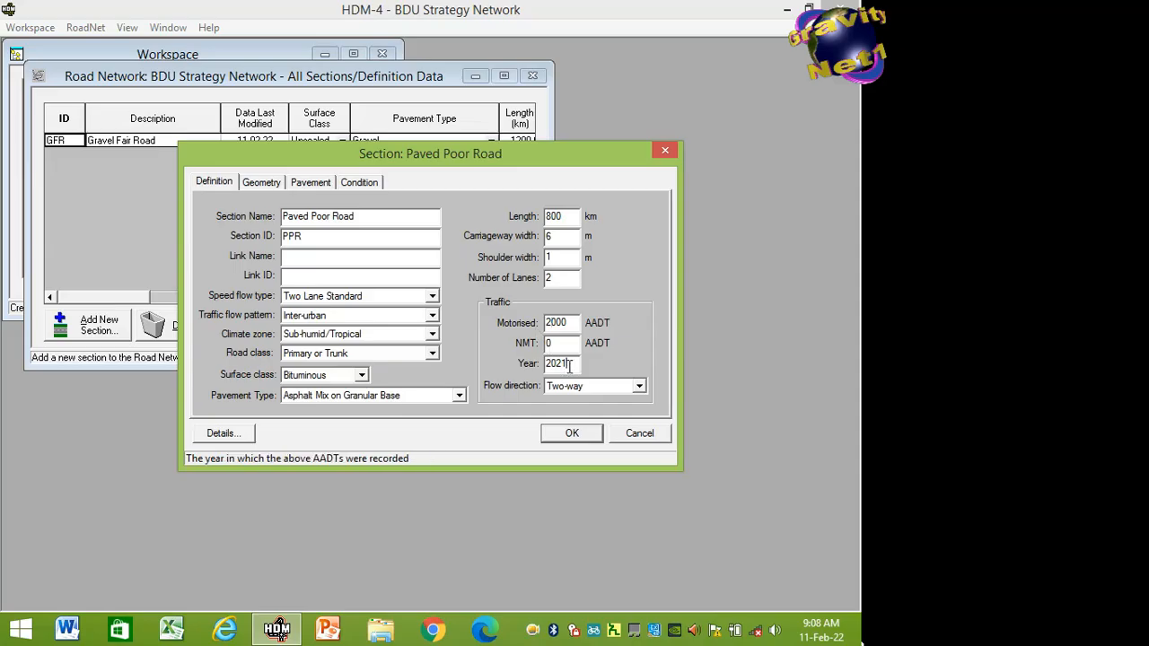
{"action": "key", "text": "BackSpace"}
{"action": "type", "text": "2"}
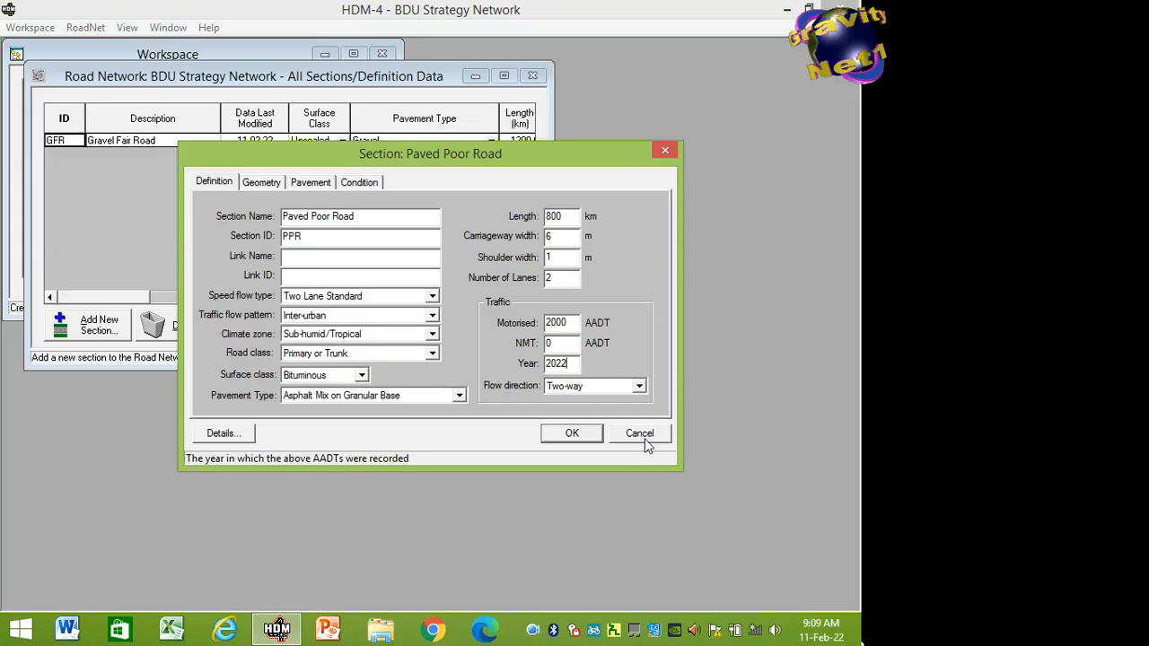
Set the speed limit in the section's geometry data to 80 km/h.
{"action": "left_click", "coordinate": [260, 183]}
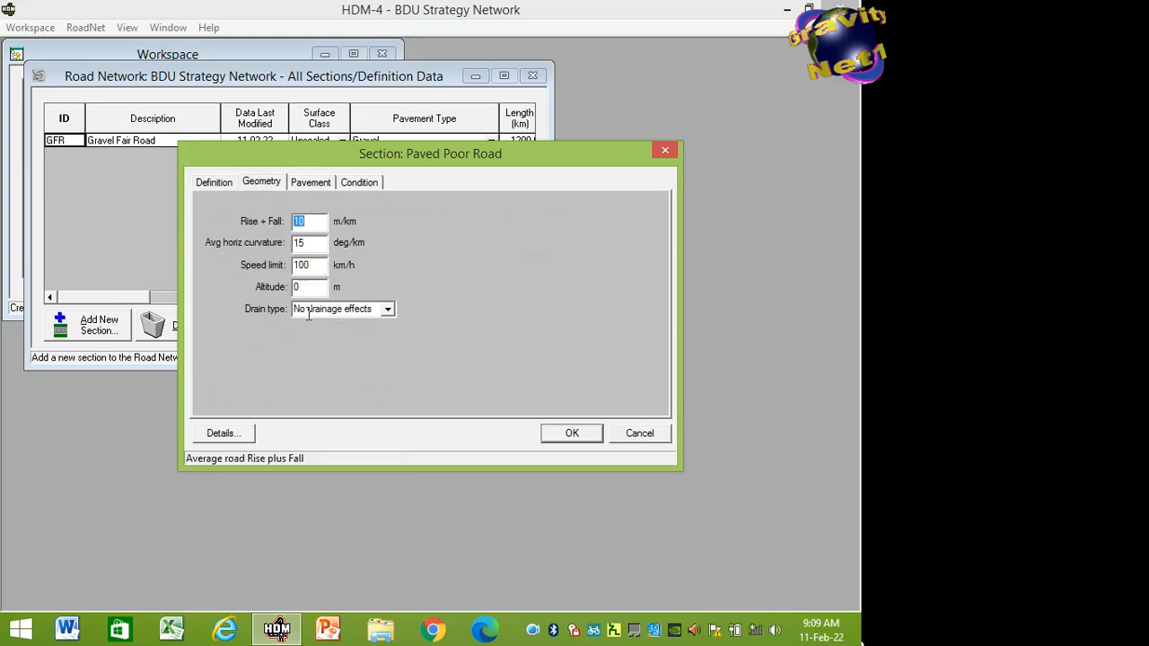
{"action": "left_click", "coordinate": [303, 264]}
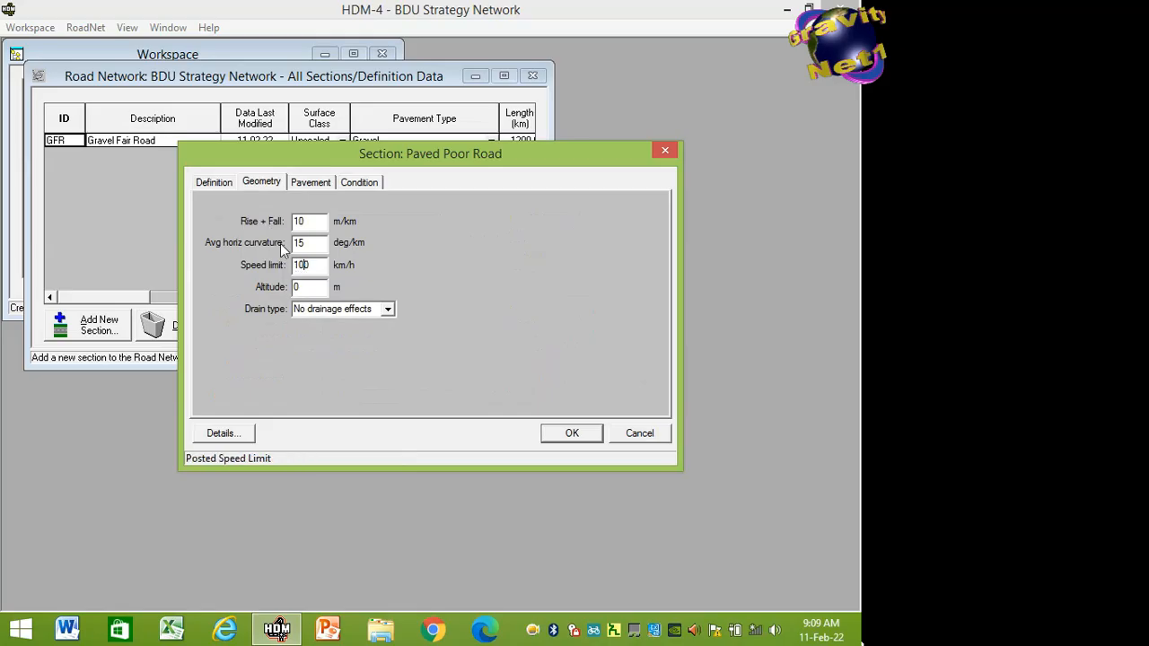
{"action": "key", "text": "Delete"}
{"action": "key", "text": "BackSpace"}
{"action": "type", "text": "80"}
Set the section's altitude to 800 m and its drain type to "V-shaped - hard".
{"action": "left_click", "coordinate": [295, 288]}
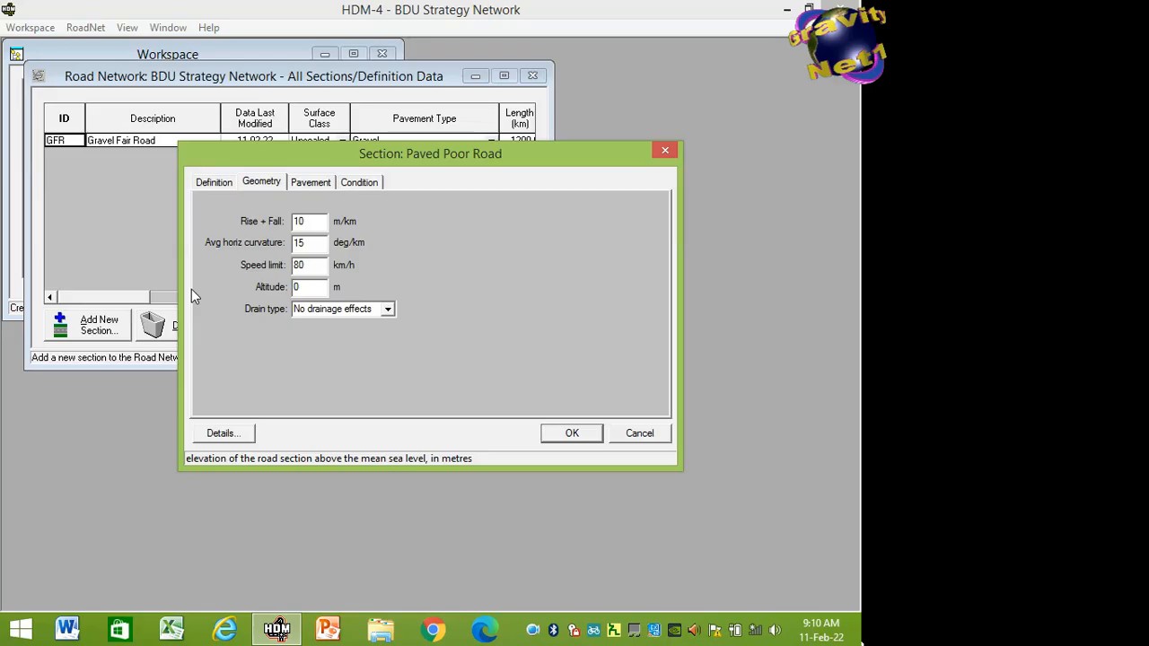
{"action": "type", "text": "800"}
{"action": "left_click", "coordinate": [387, 311]}
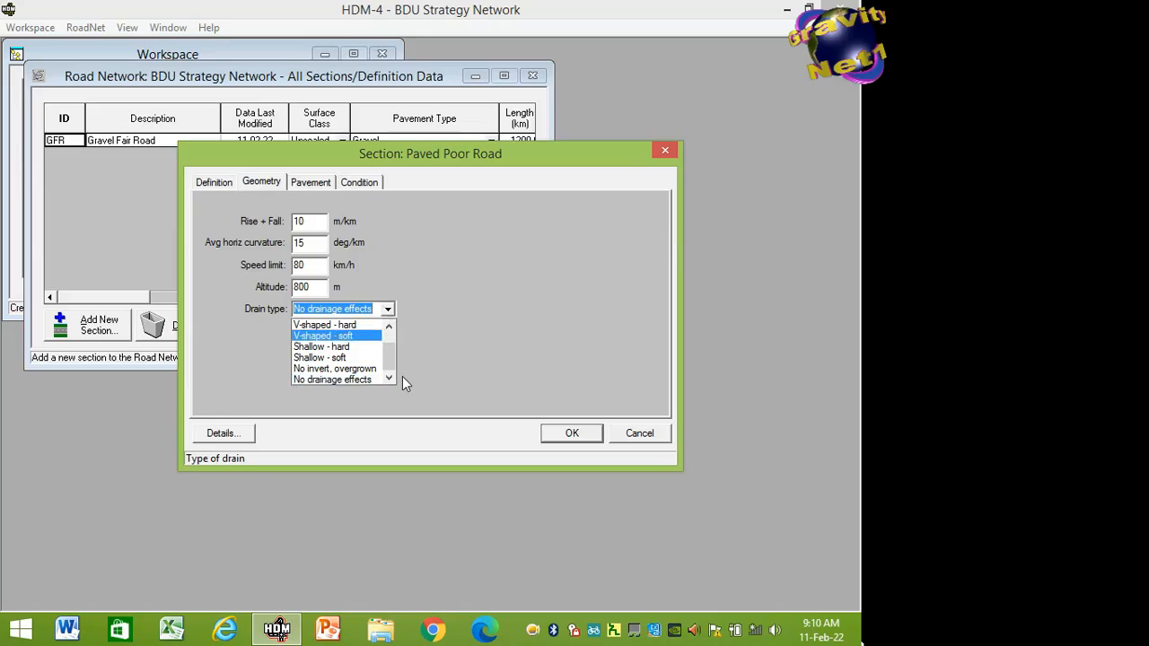
{"action": "left_click", "coordinate": [312, 327]}
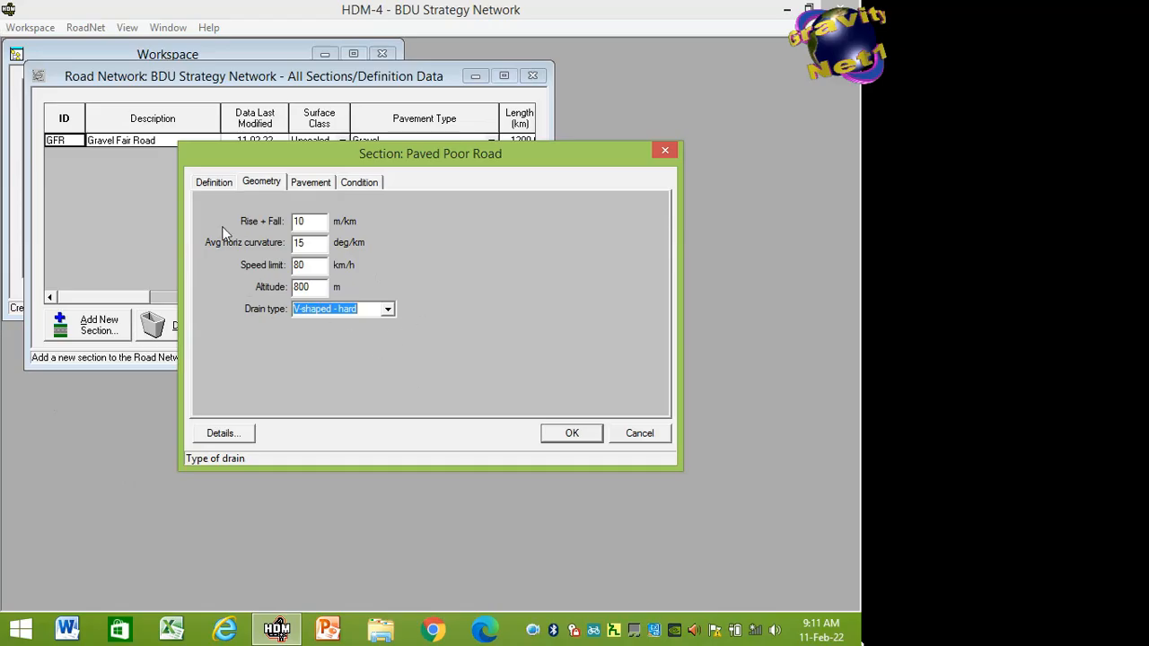
Set the year of the last reconstruction or new construction in the section's pavement data to 2020.
{"action": "left_click", "coordinate": [305, 183]}
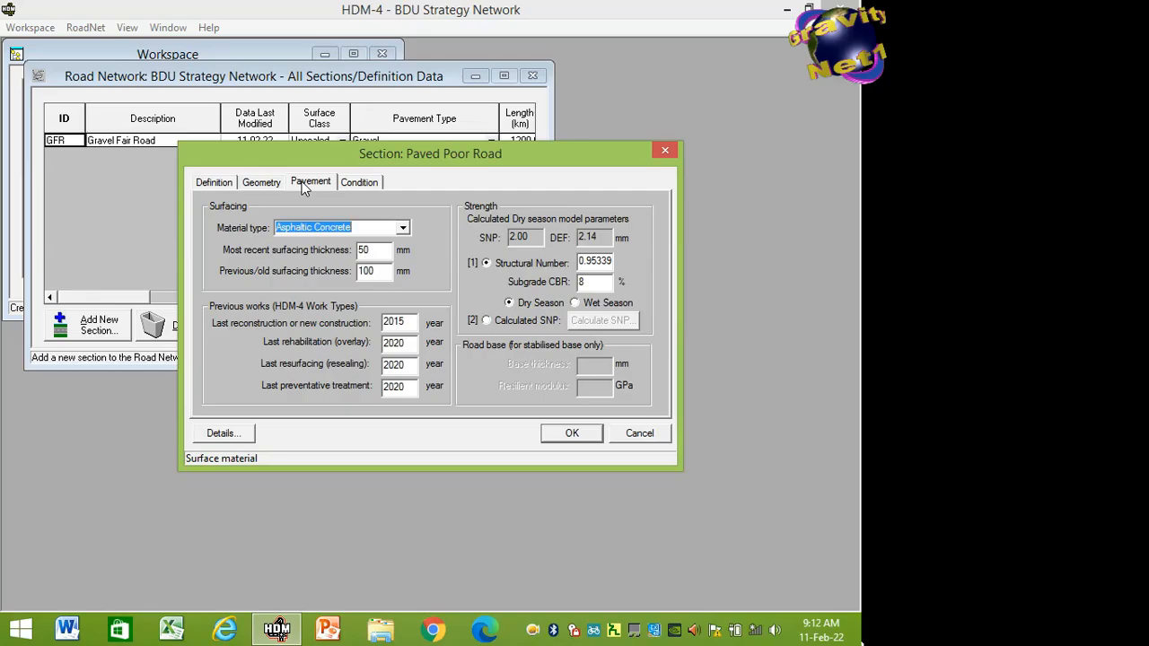
{"action": "left_click", "coordinate": [414, 321]}
{"action": "key", "text": "BackSpace"}
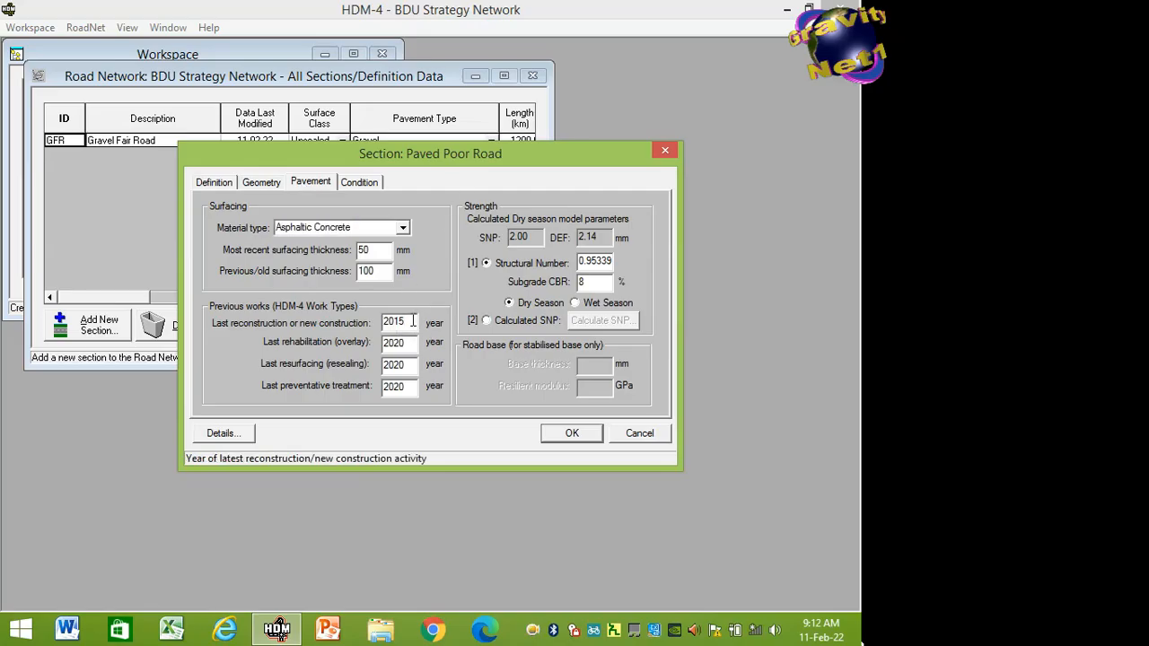
{"action": "key", "text": "BackSpace"}
{"action": "type", "text": "20"}
Set the section's 2020 roughness to 3 m/km IRI and try to accept the section data.
{"action": "left_click", "coordinate": [364, 184]}
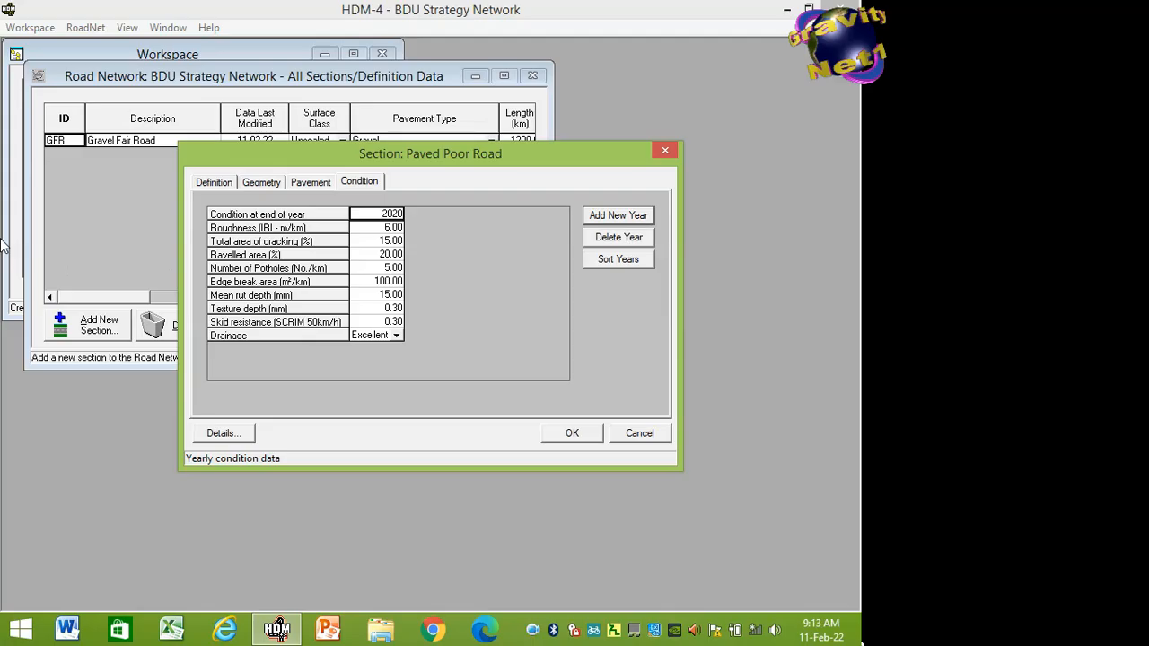
{"action": "left_click", "coordinate": [379, 229]}
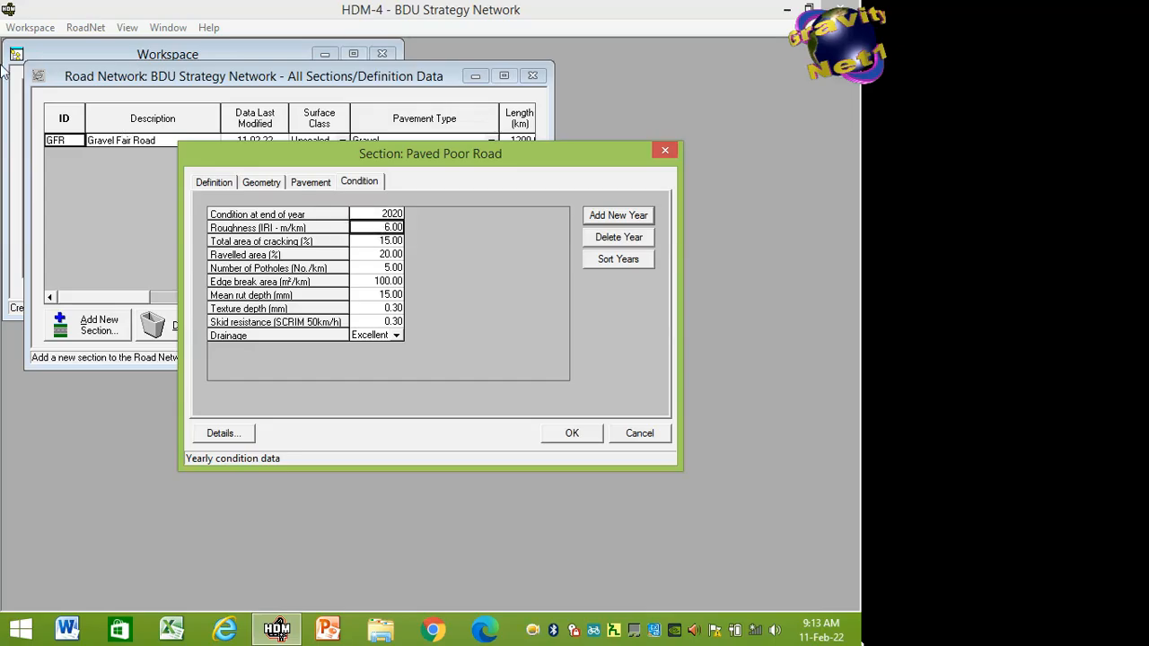
{"action": "type", "text": "3"}
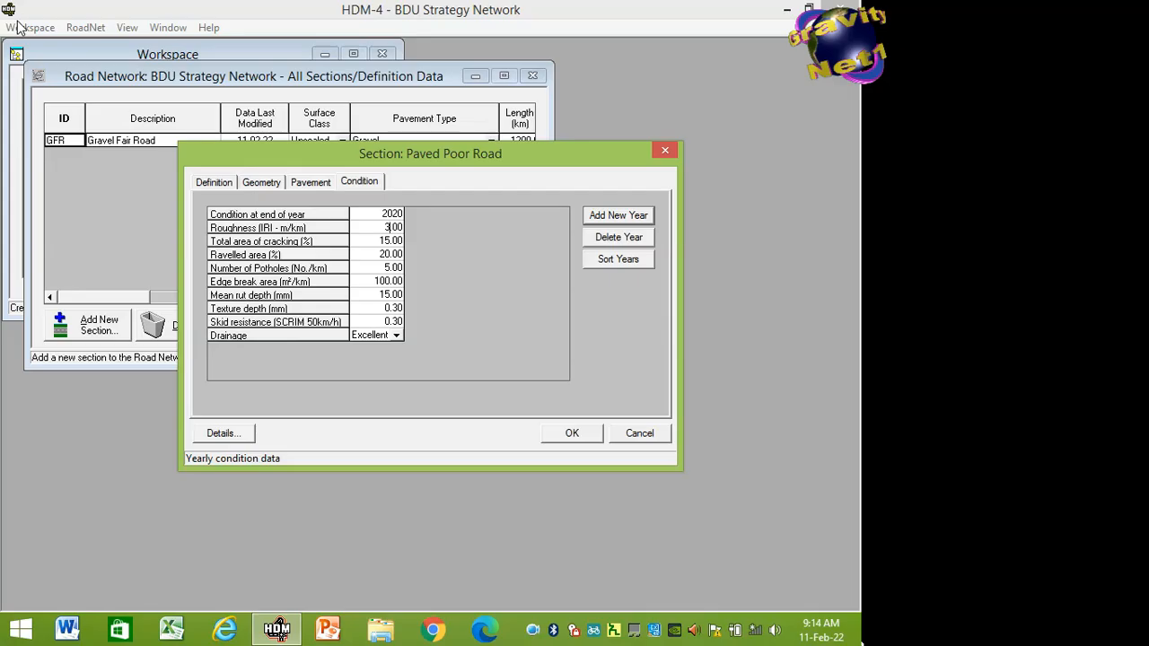
{"action": "left_click", "coordinate": [569, 437]}
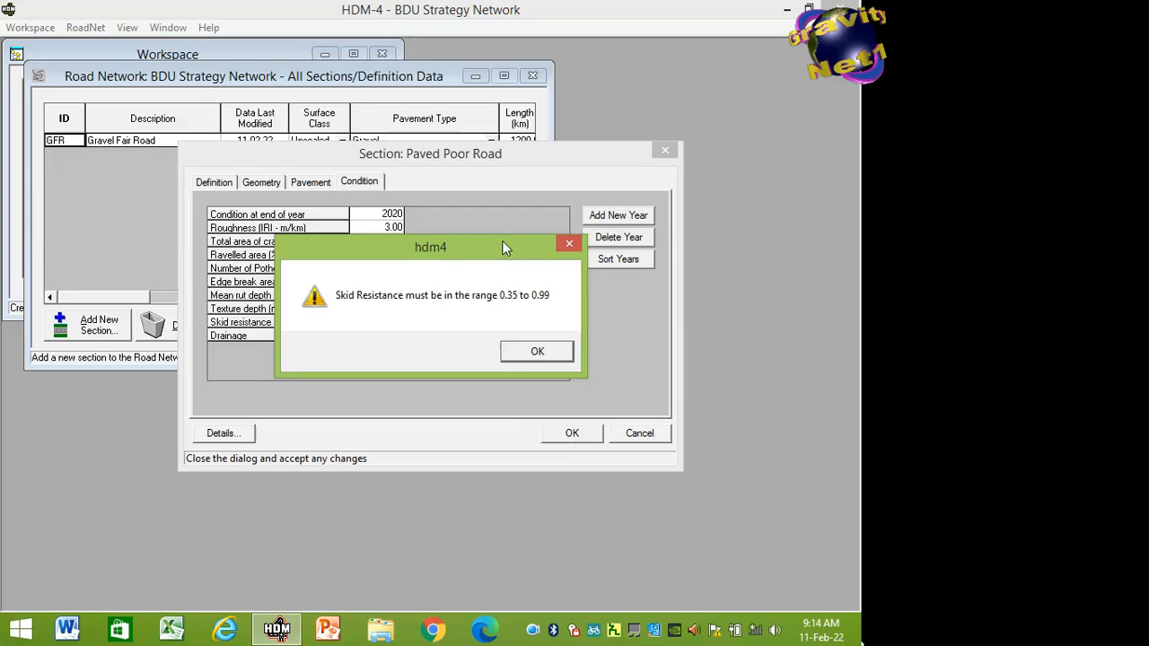
{"action": "left_click_drag", "start_coordinate": [502, 243], "coordinate": [528, 365]}
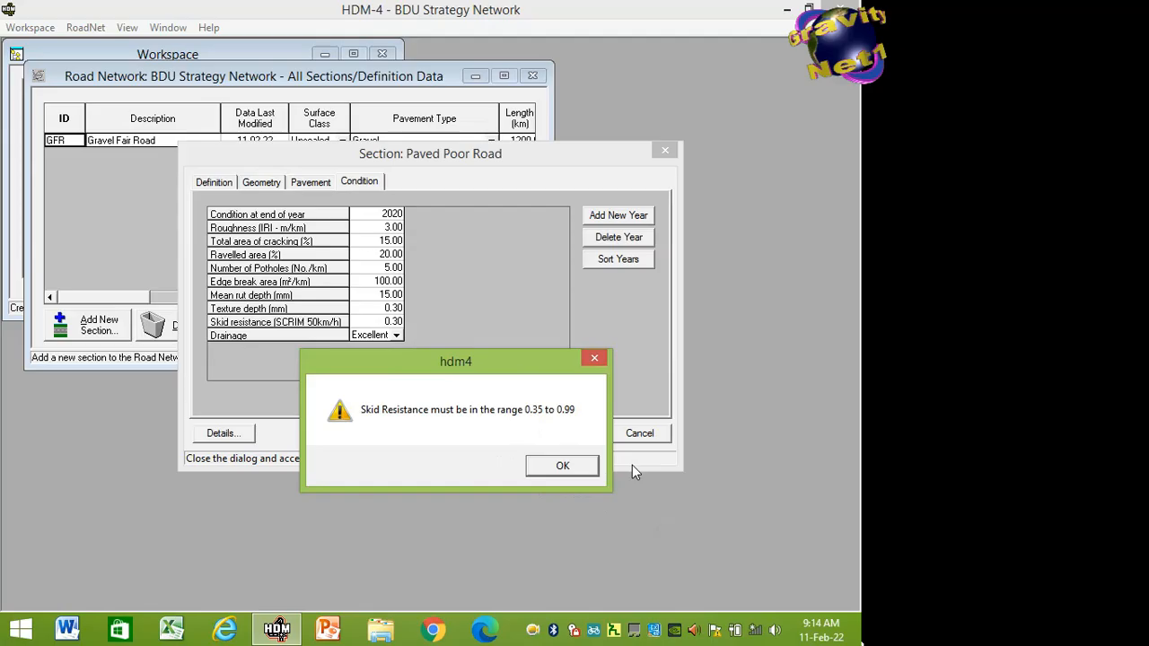
{"action": "left_click", "coordinate": [558, 466]}
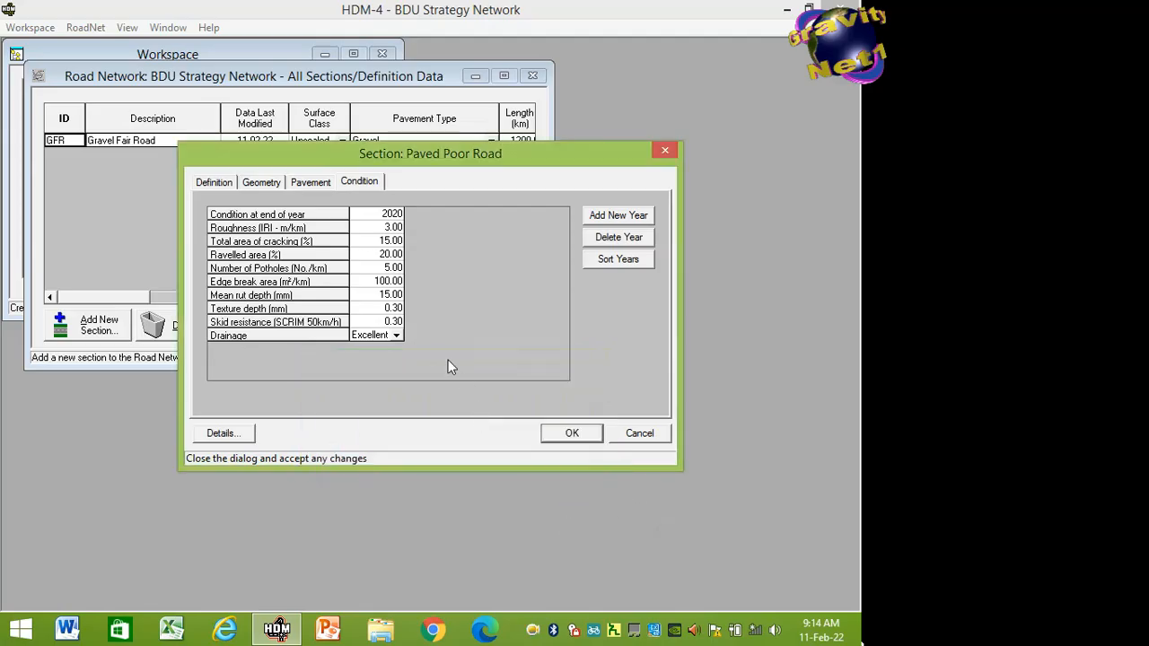
Set the section's skid resistance to 0.4 and accept the Paved Poor Road data.
{"action": "left_click", "coordinate": [376, 321]}
{"action": "type", "text": "0"}
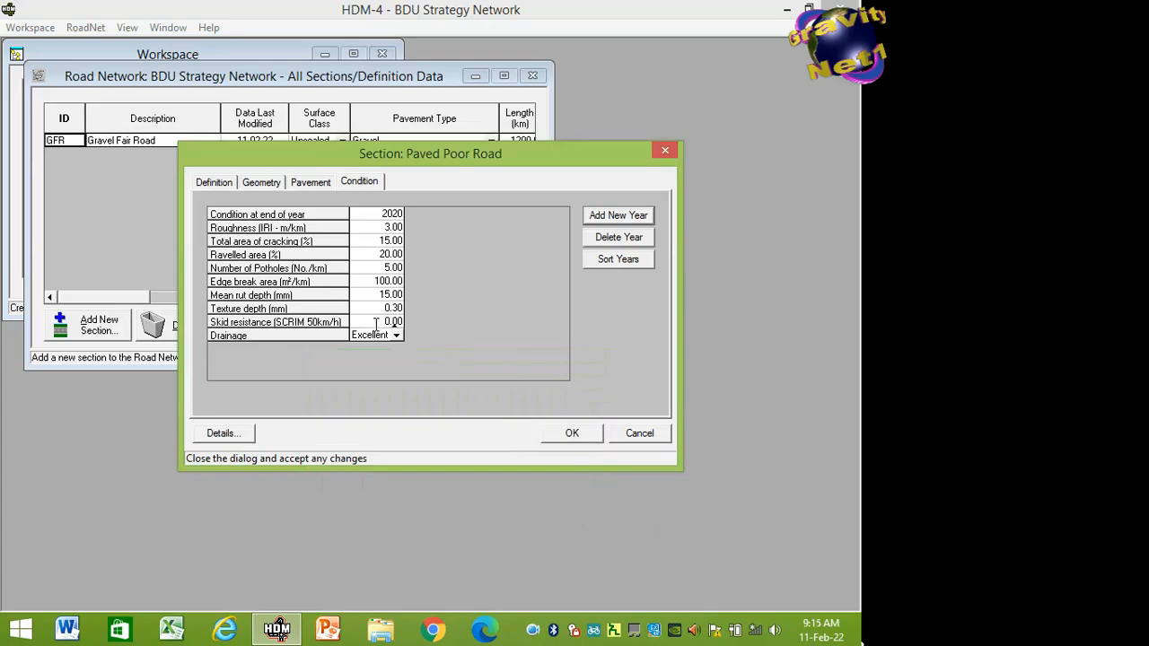
{"action": "type", "text": ".4"}
{"action": "left_click", "coordinate": [575, 434]}
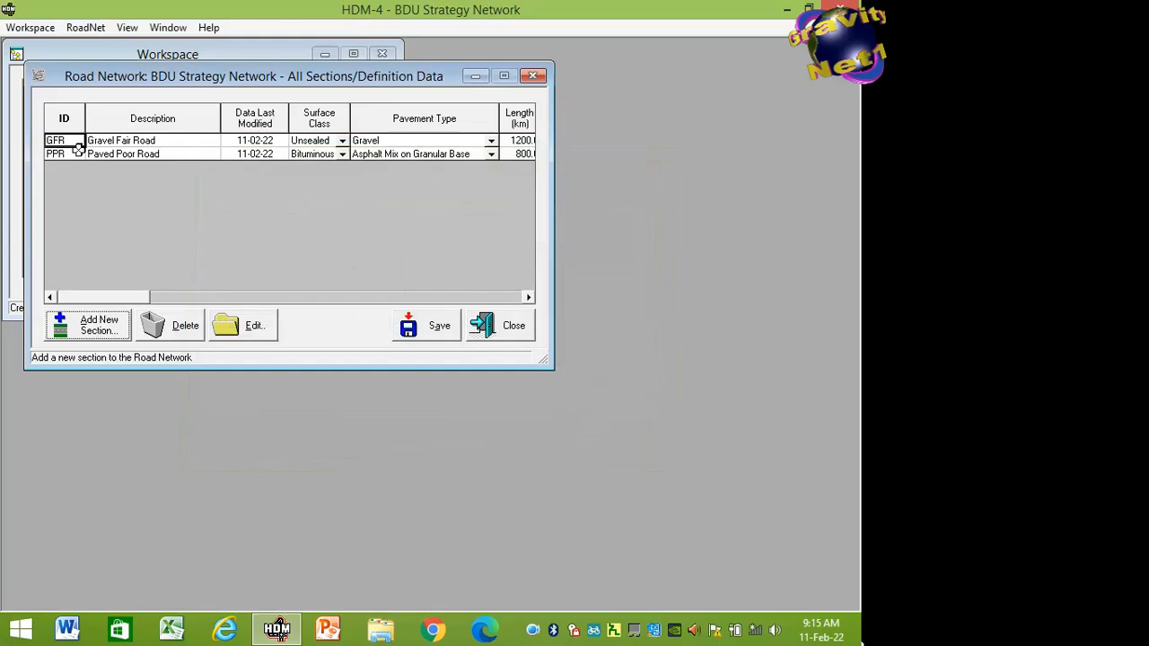
Review the Gravel Fair Road section's definition, geometry, pavement and condition data, and close it.
{"action": "double_click", "coordinate": [131, 141]}
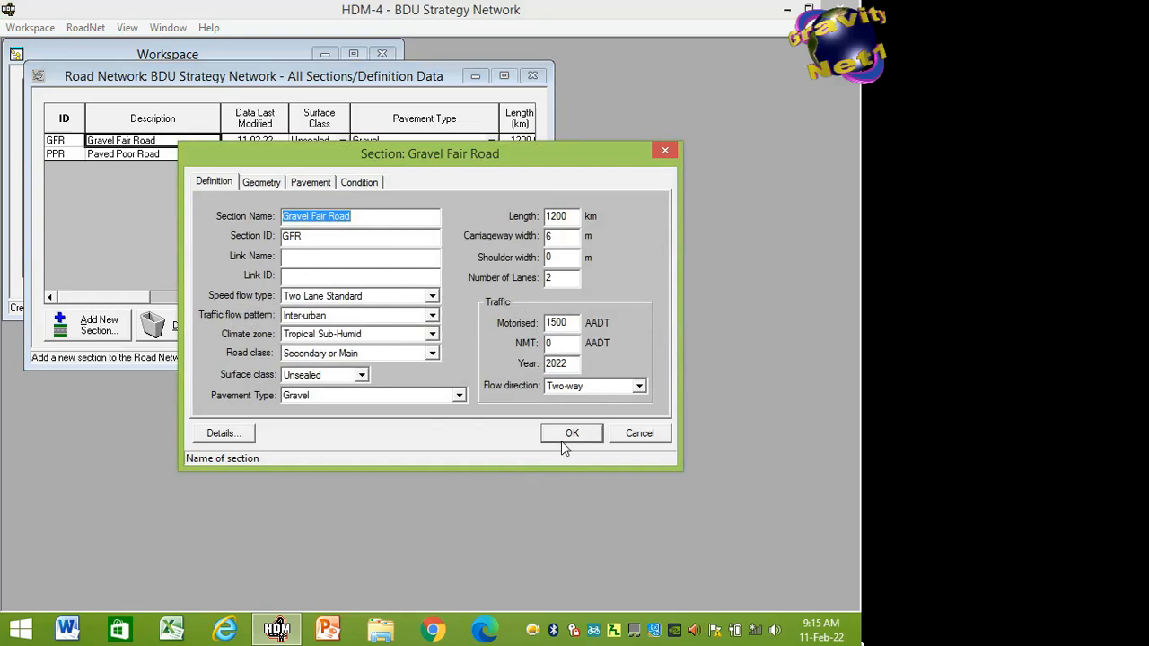
{"action": "left_click", "coordinate": [259, 184]}
{"action": "left_click", "coordinate": [300, 184]}
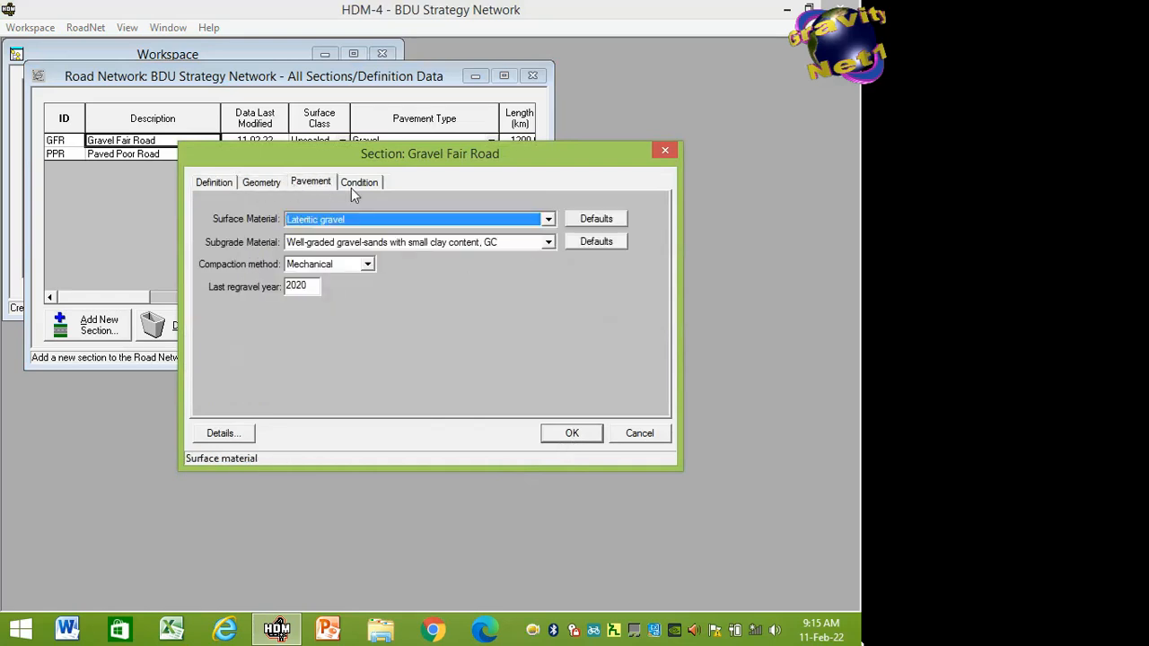
{"action": "left_click", "coordinate": [362, 185]}
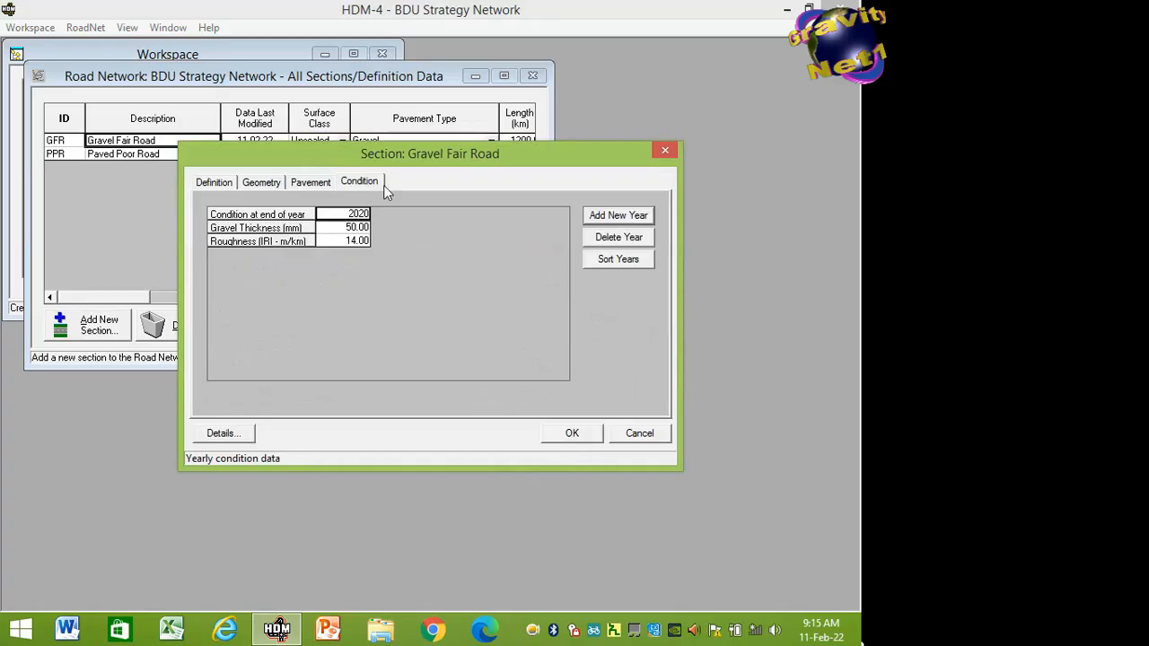
{"action": "left_click", "coordinate": [549, 434]}
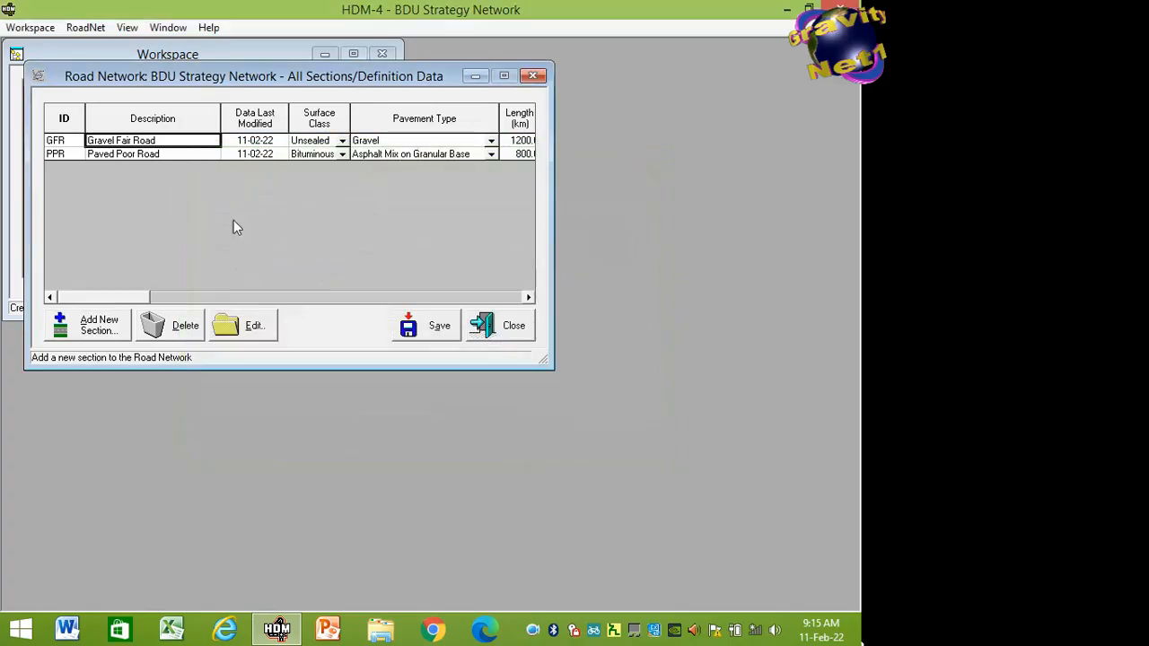
Review the Paved Poor Road section's definition, geometry, pavement and condition data, and close it.
{"action": "double_click", "coordinate": [112, 154]}
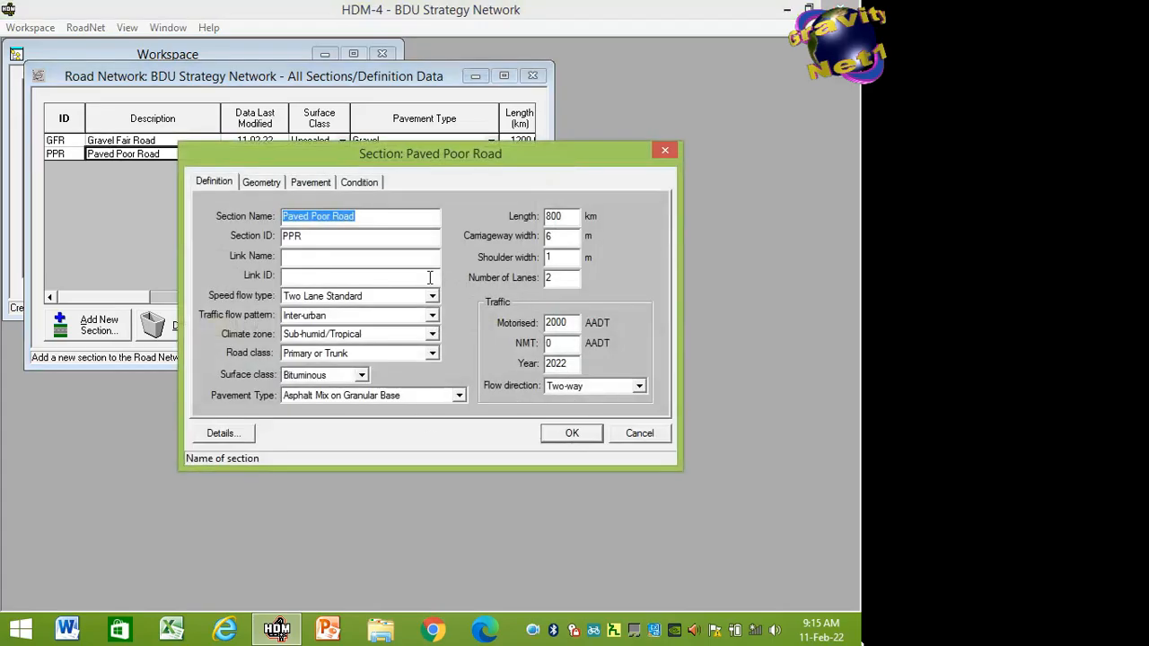
{"action": "left_click", "coordinate": [251, 182]}
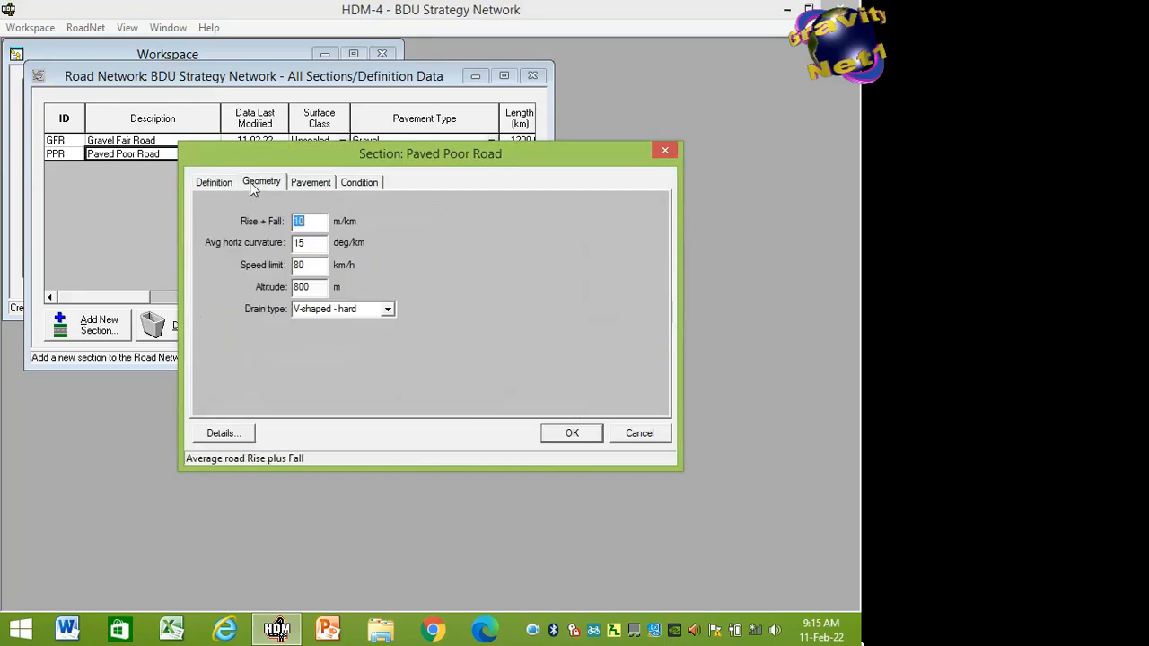
{"action": "left_click", "coordinate": [305, 184]}
{"action": "left_click", "coordinate": [359, 184]}
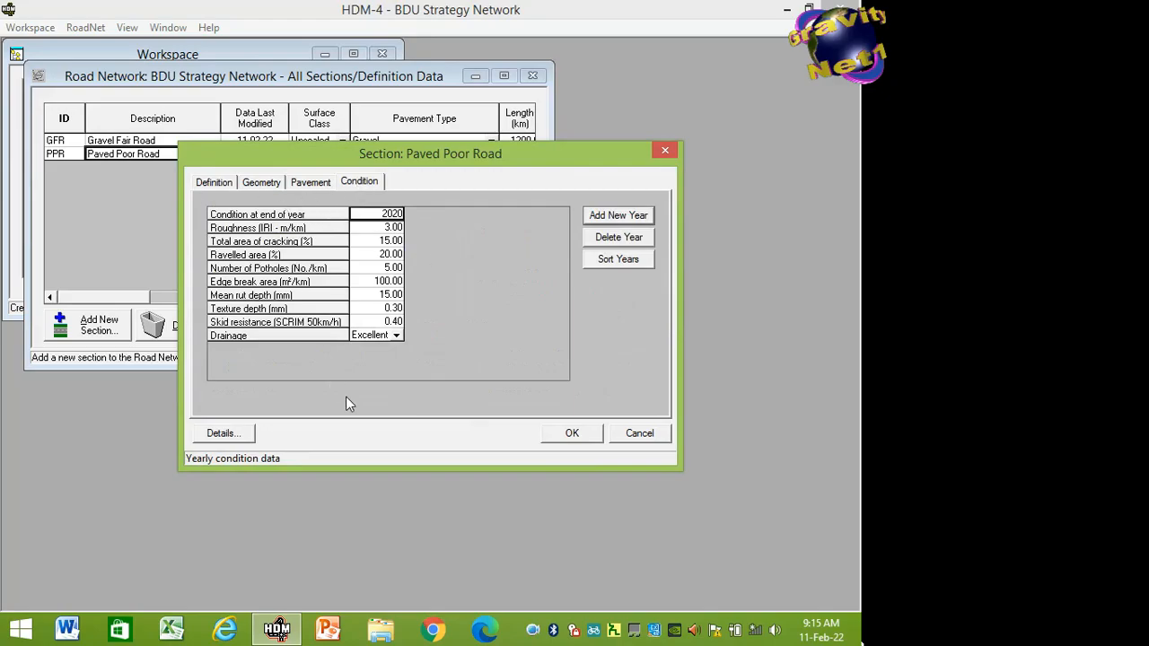
{"action": "left_click", "coordinate": [565, 434]}
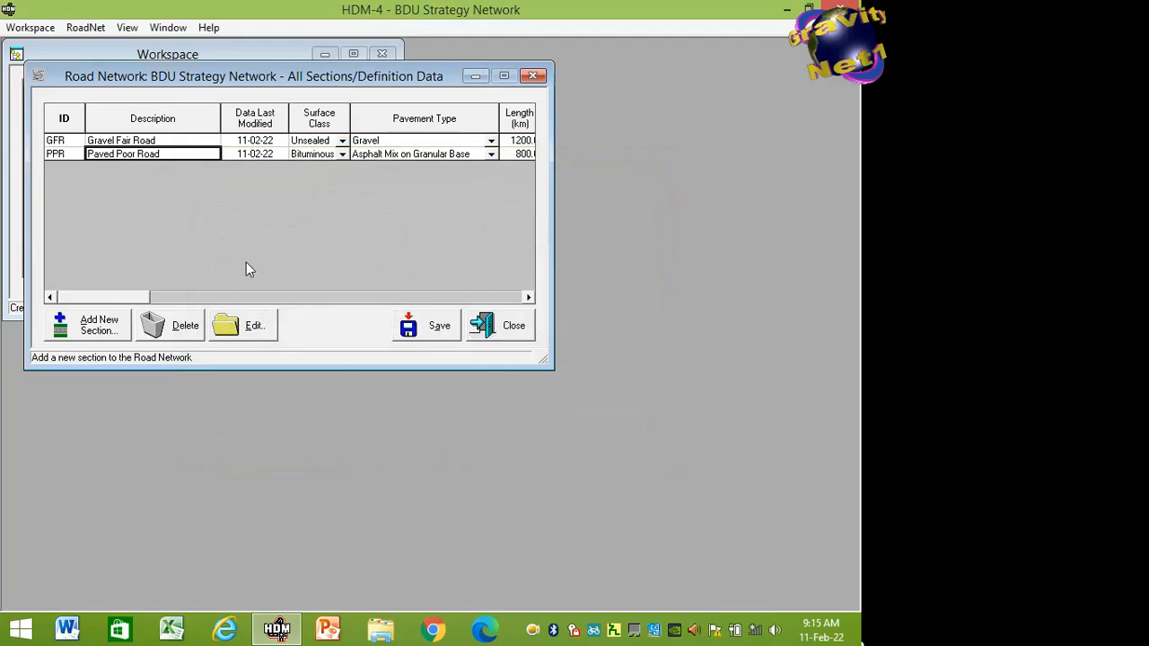
Save the BDU Strategy Network and close it to return to the workspace.
{"action": "left_click", "coordinate": [444, 329]}
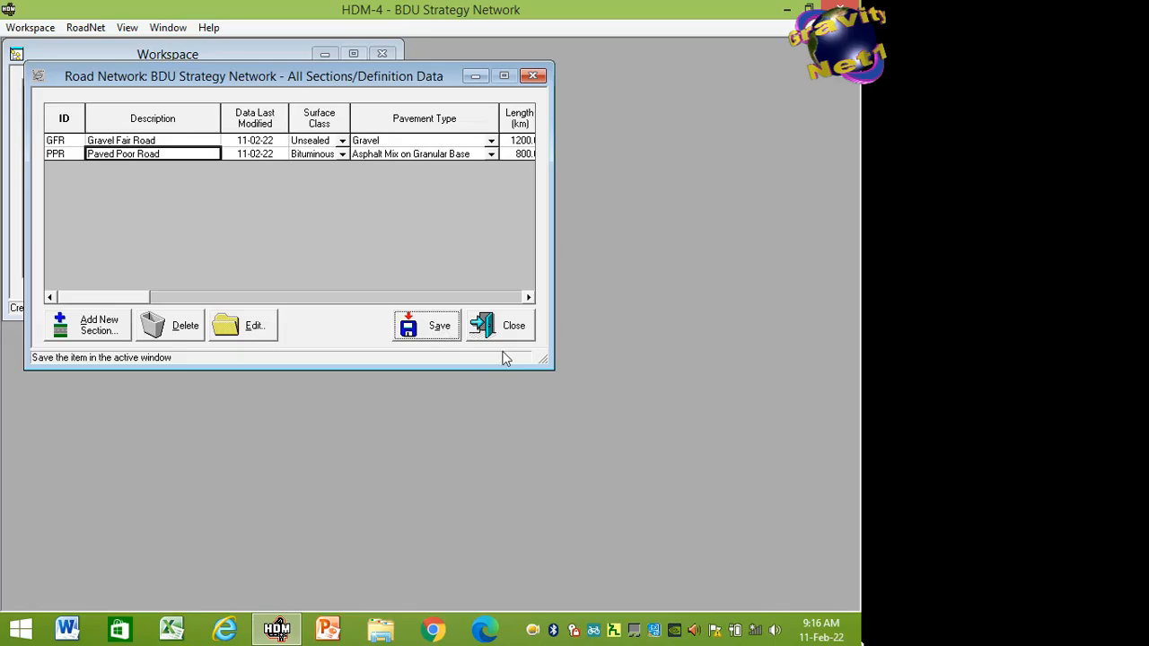
{"action": "left_click", "coordinate": [509, 332]}
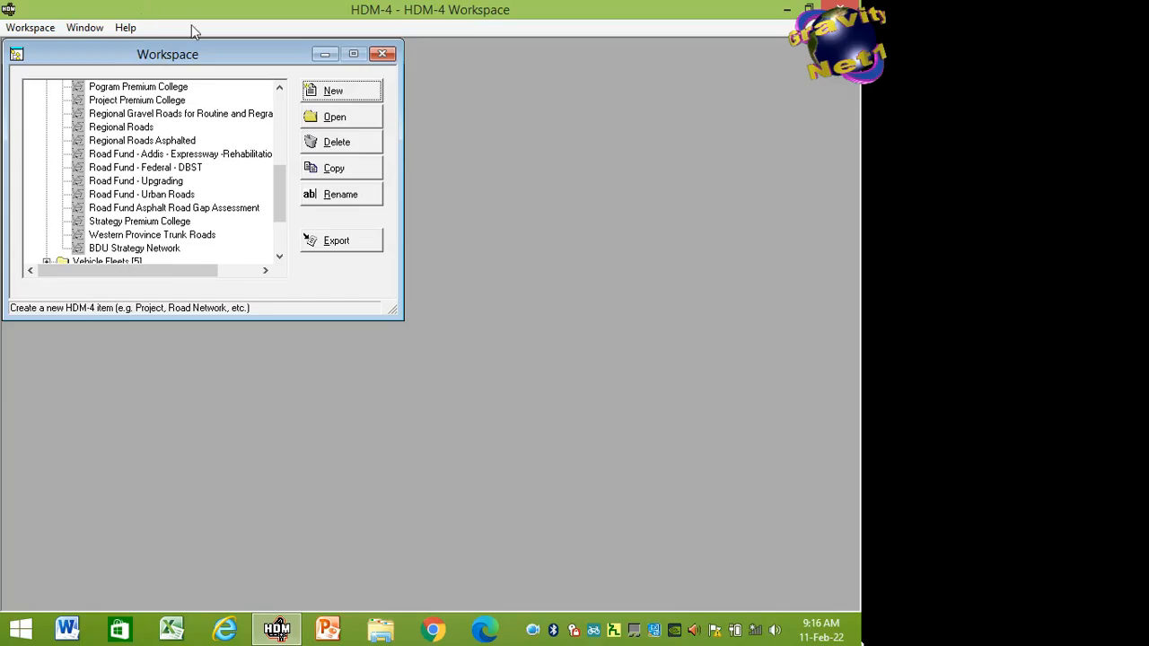
{"action": "left_click", "coordinate": [333, 91]}
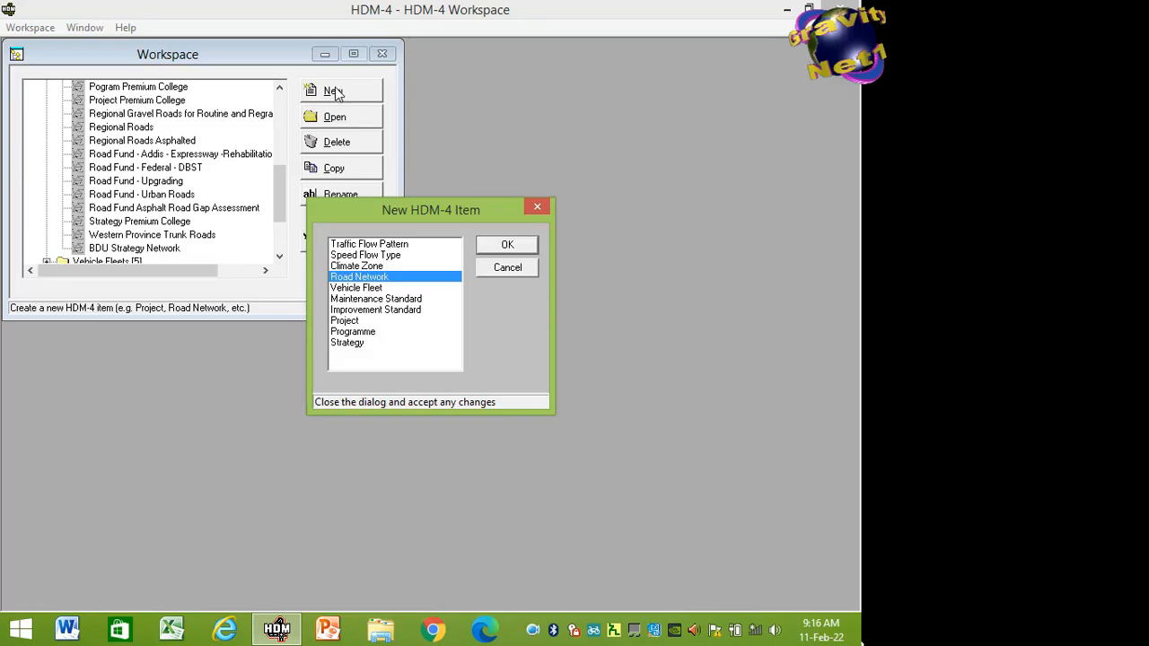
{"action": "left_click", "coordinate": [361, 288]}
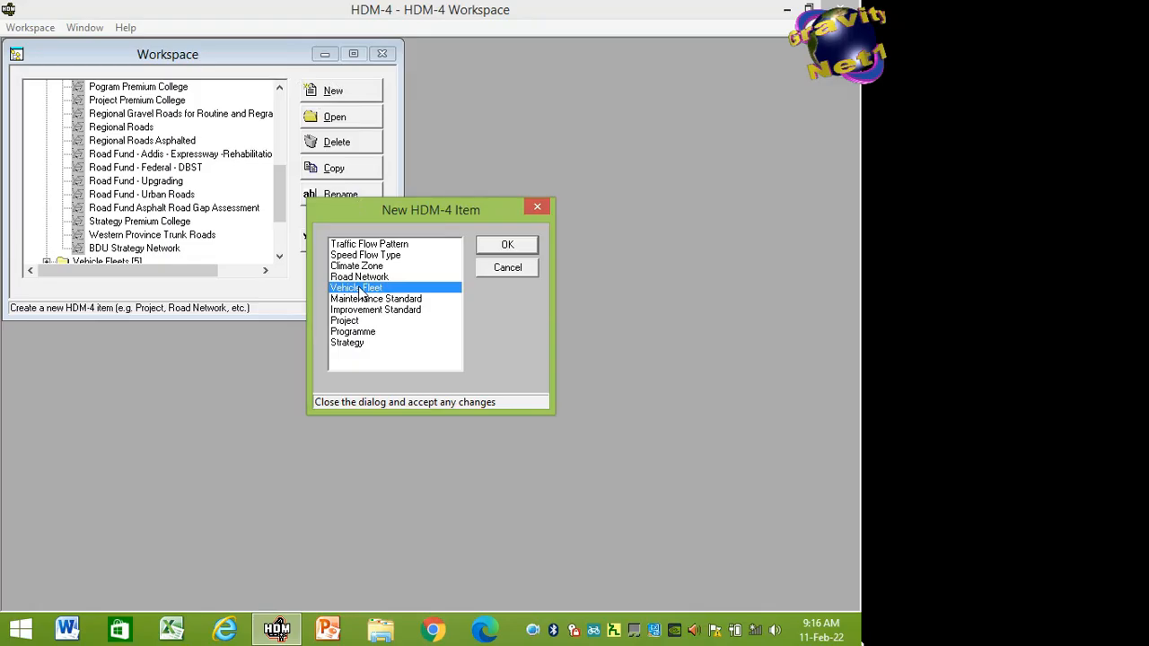
{"action": "left_click", "coordinate": [481, 247]}
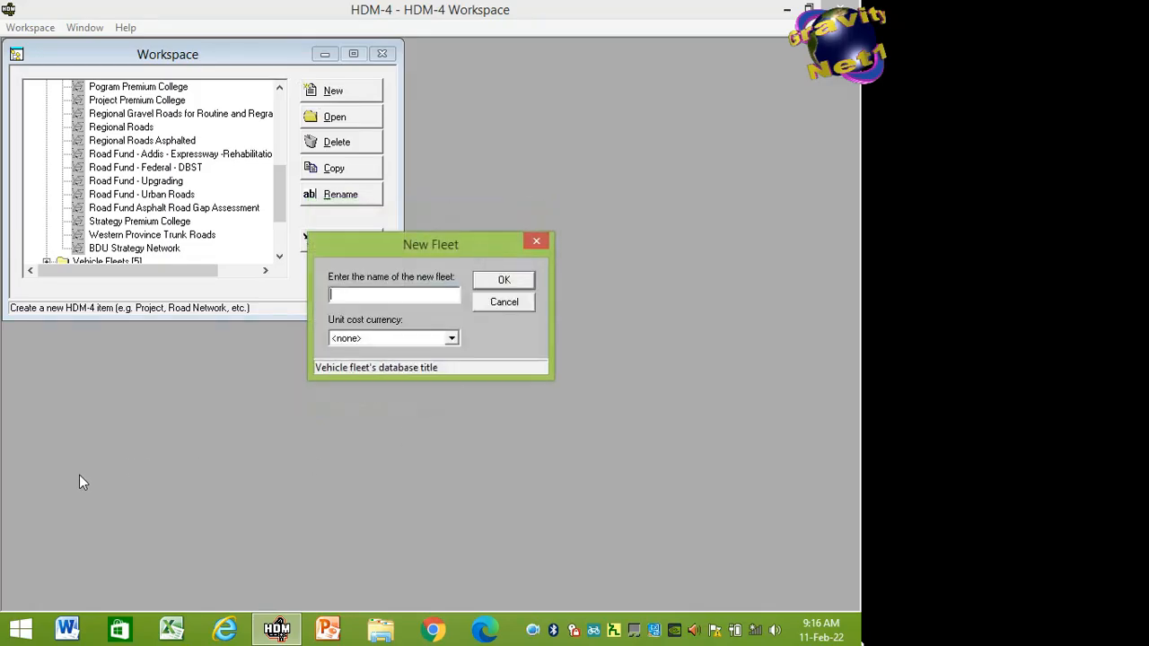
{"action": "type", "text": "BDU Vehicle Fleet"}
{"action": "left_click", "coordinate": [451, 339]}
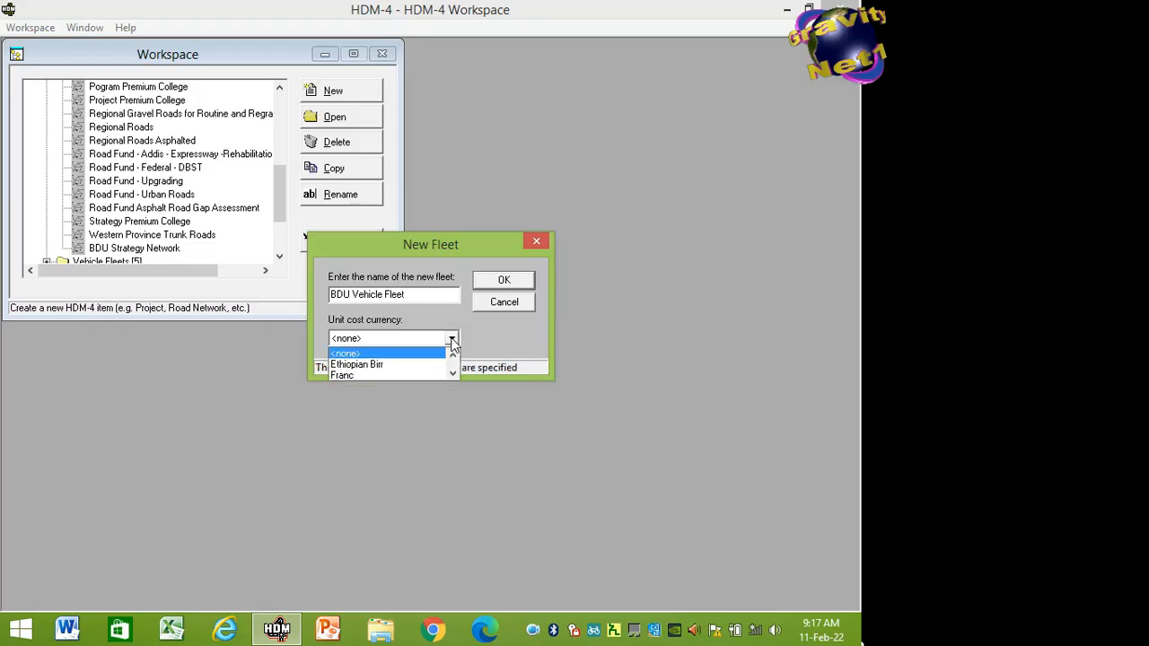
{"action": "left_click", "coordinate": [376, 365]}
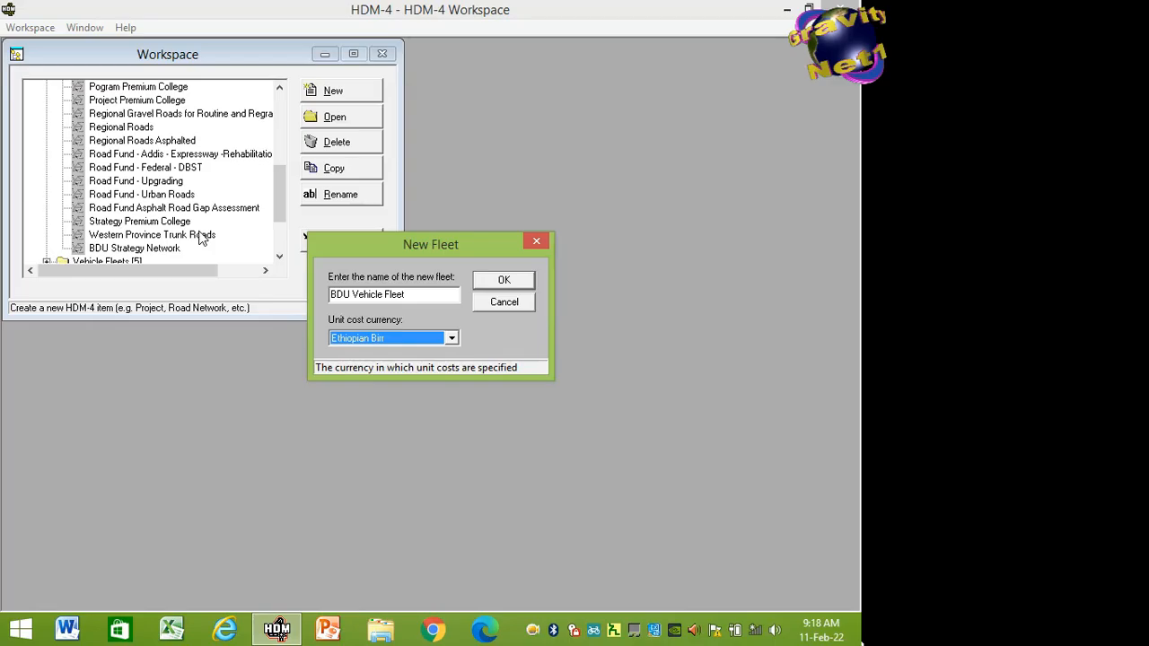
{"action": "left_click", "coordinate": [516, 304]}
Review the currency definitions in the workspace configuration and close them.
{"action": "left_click_drag", "start_coordinate": [275, 202], "coordinate": [285, 240]}
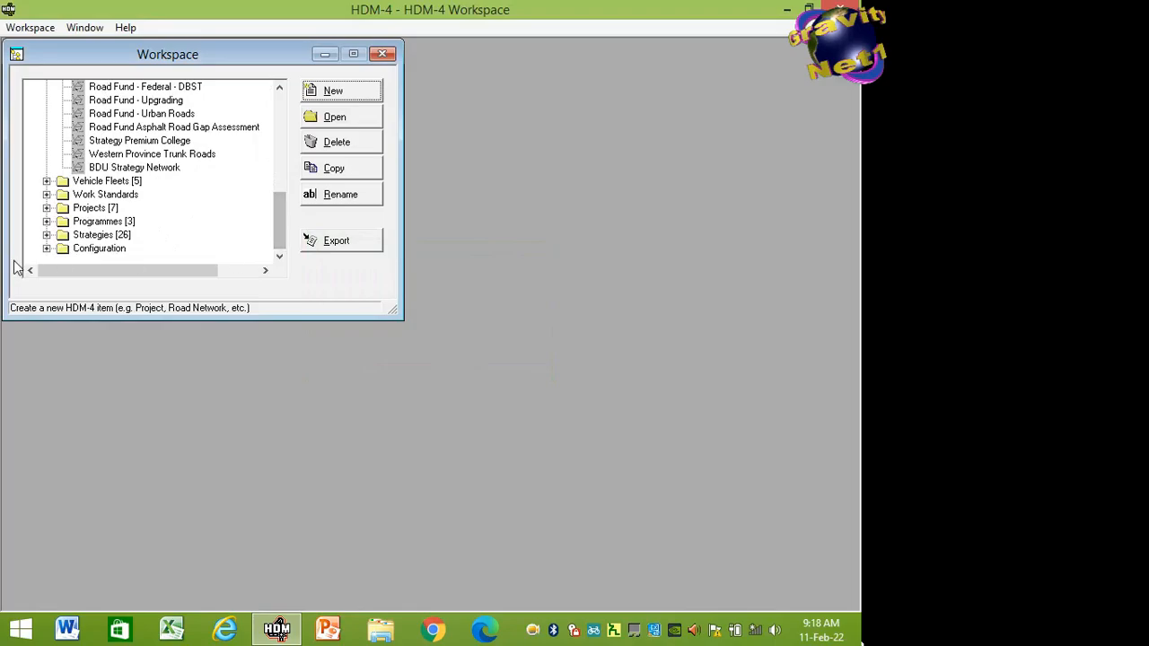
{"action": "left_click", "coordinate": [46, 248]}
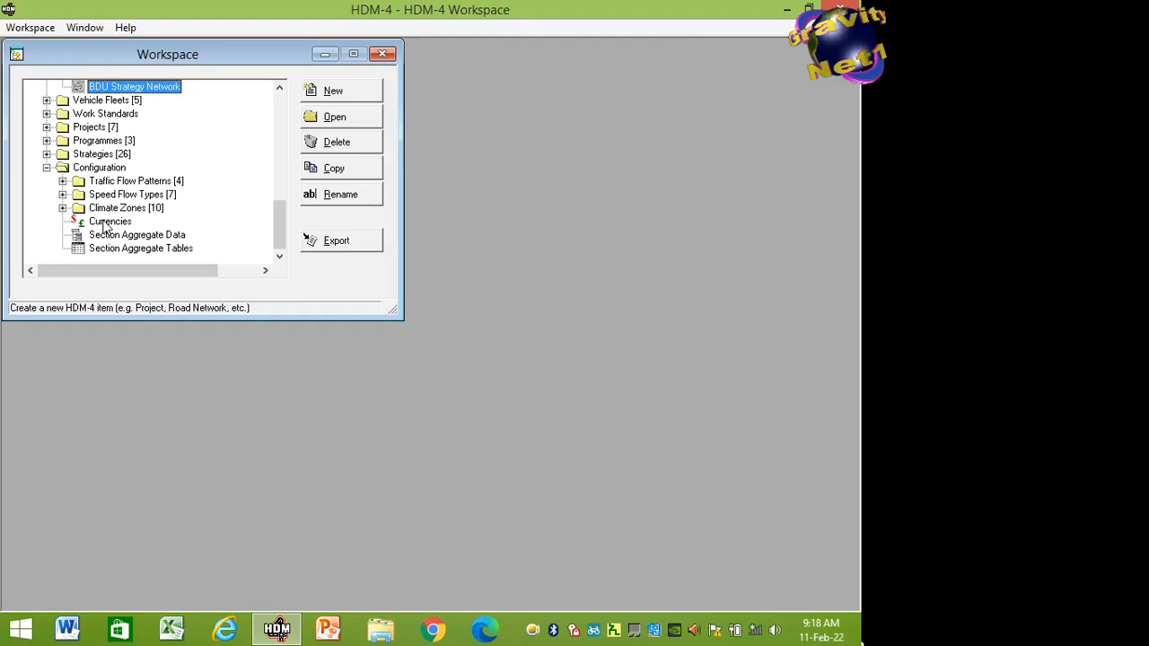
{"action": "double_click", "coordinate": [106, 221]}
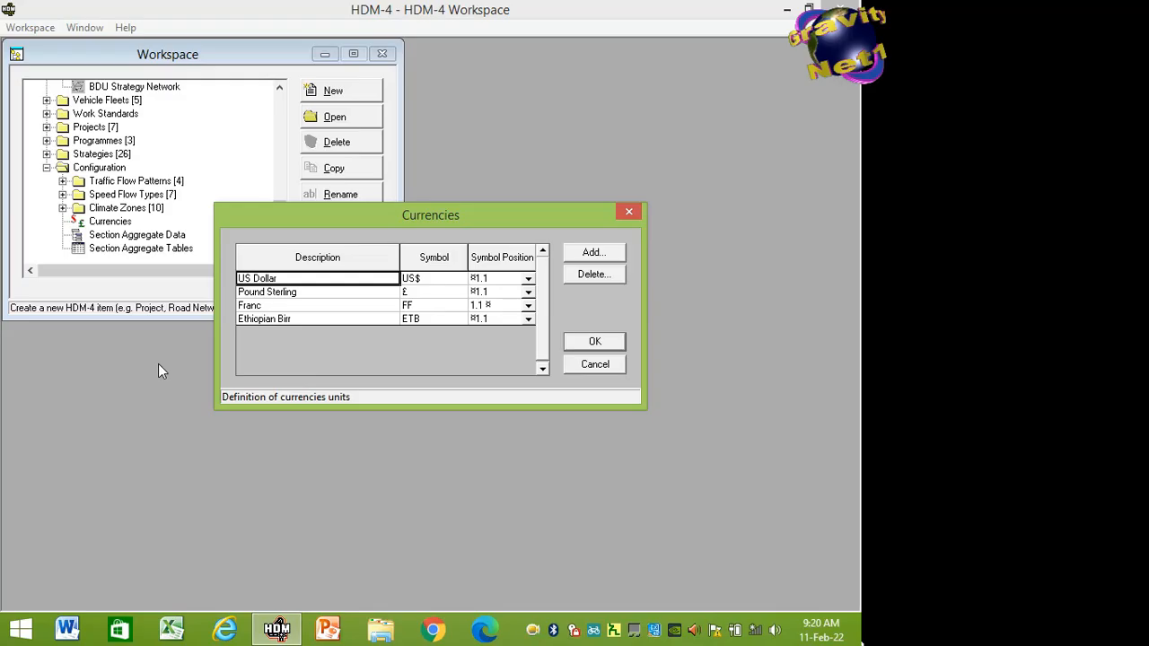
{"action": "left_click", "coordinate": [594, 343]}
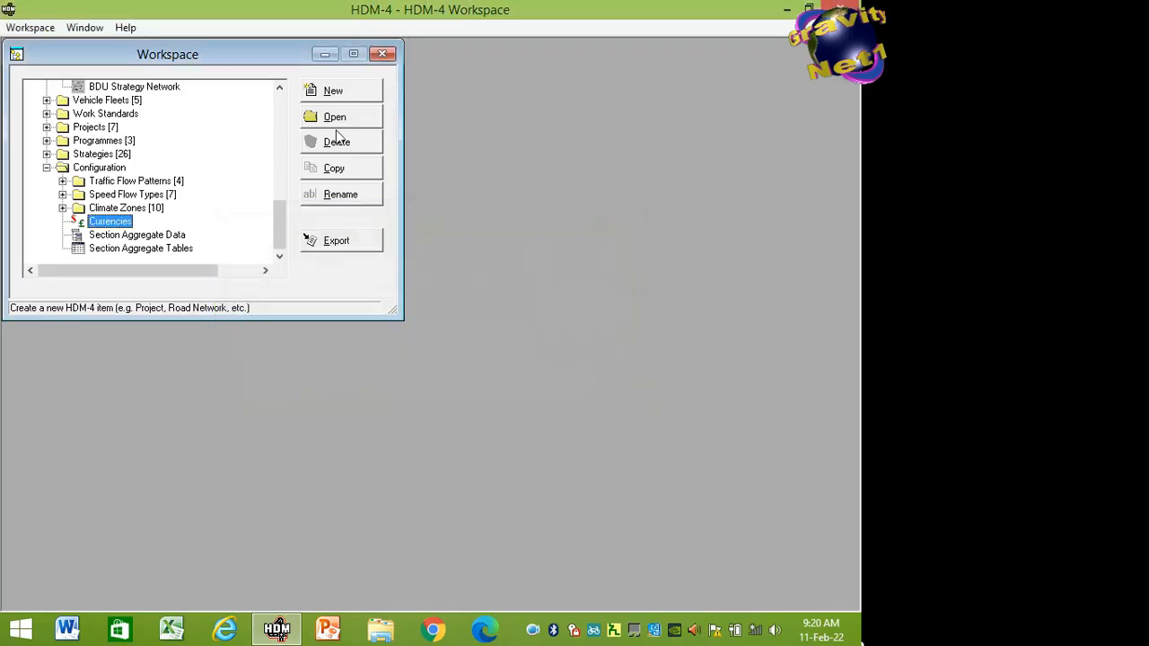
Create a new vehicle fleet named BDU Vehicle Fleet with Ethiopian Birr as its unit cost currency.
{"action": "left_click", "coordinate": [341, 93]}
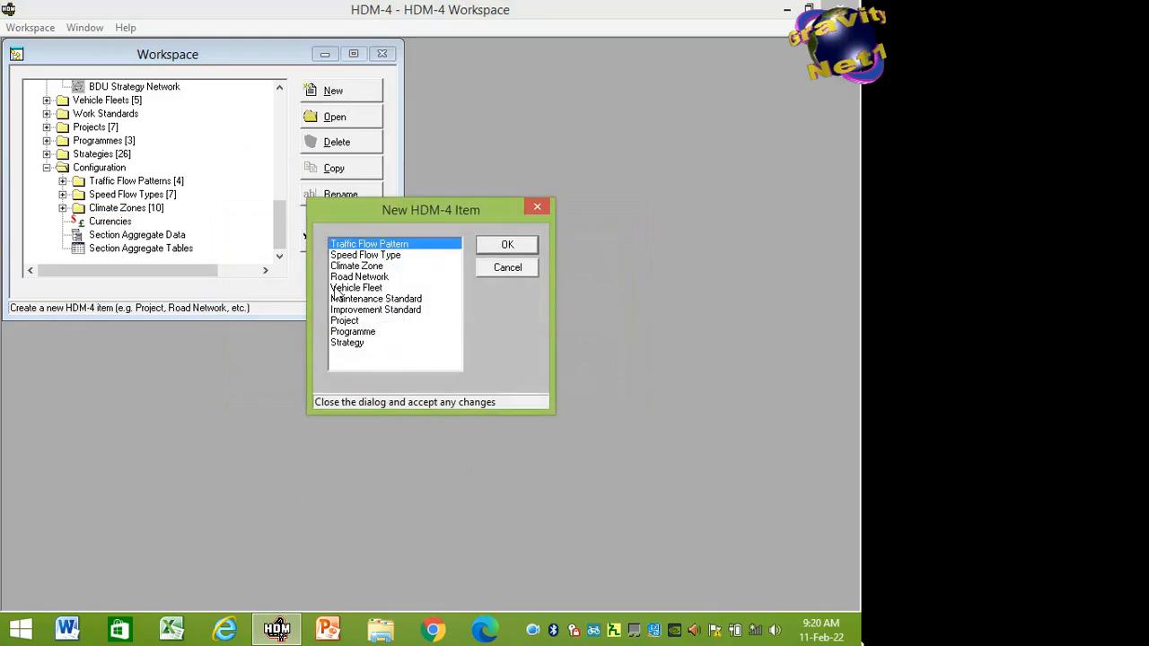
{"action": "left_click", "coordinate": [508, 268]}
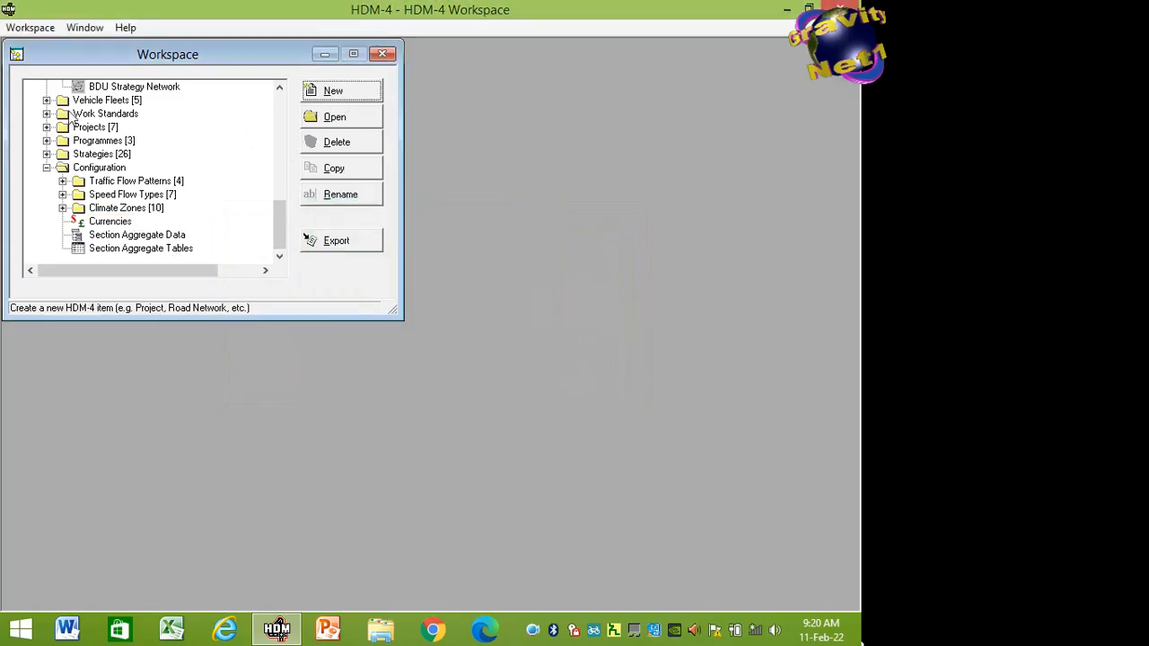
{"action": "left_click", "coordinate": [48, 101]}
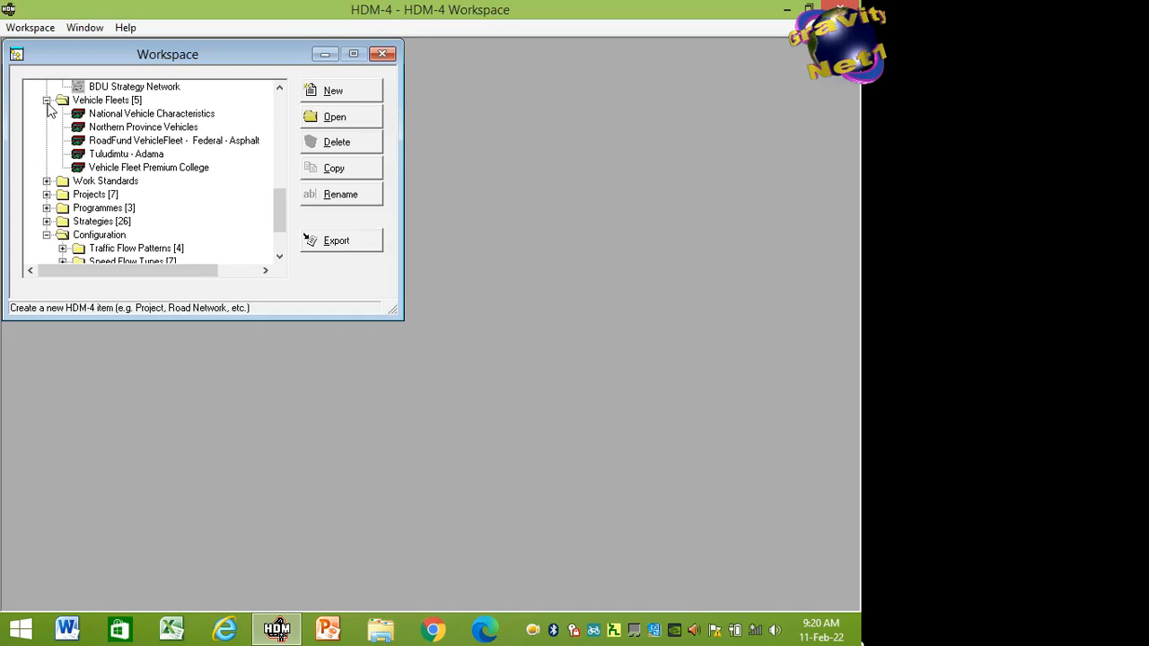
{"action": "left_click", "coordinate": [362, 92]}
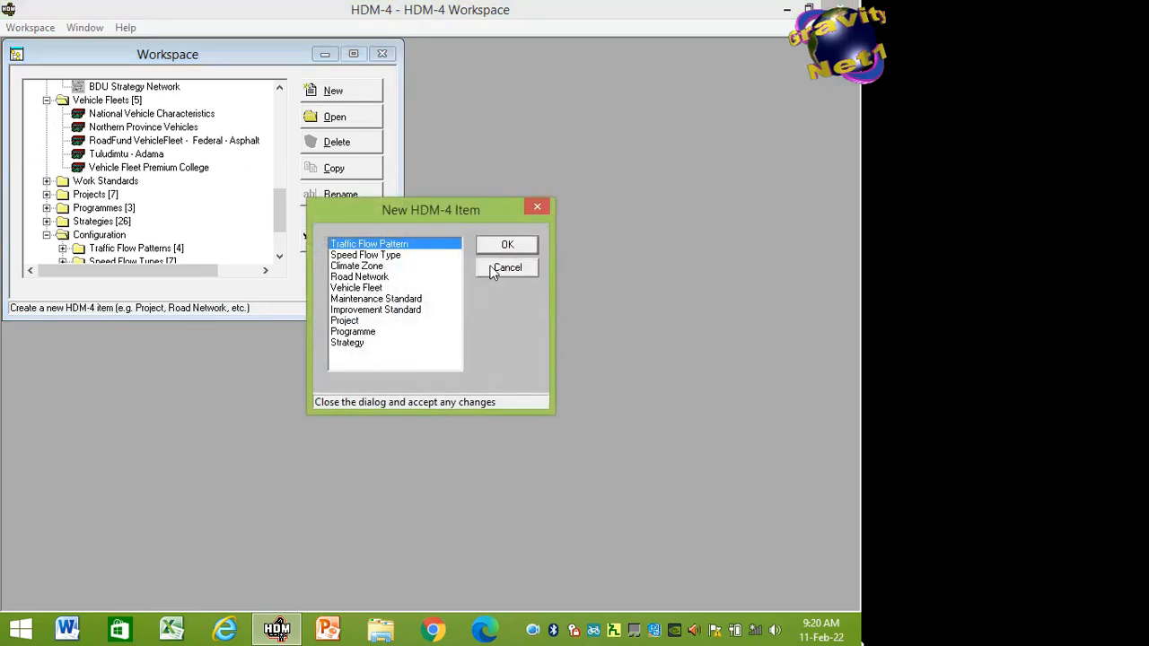
{"action": "left_click", "coordinate": [377, 289]}
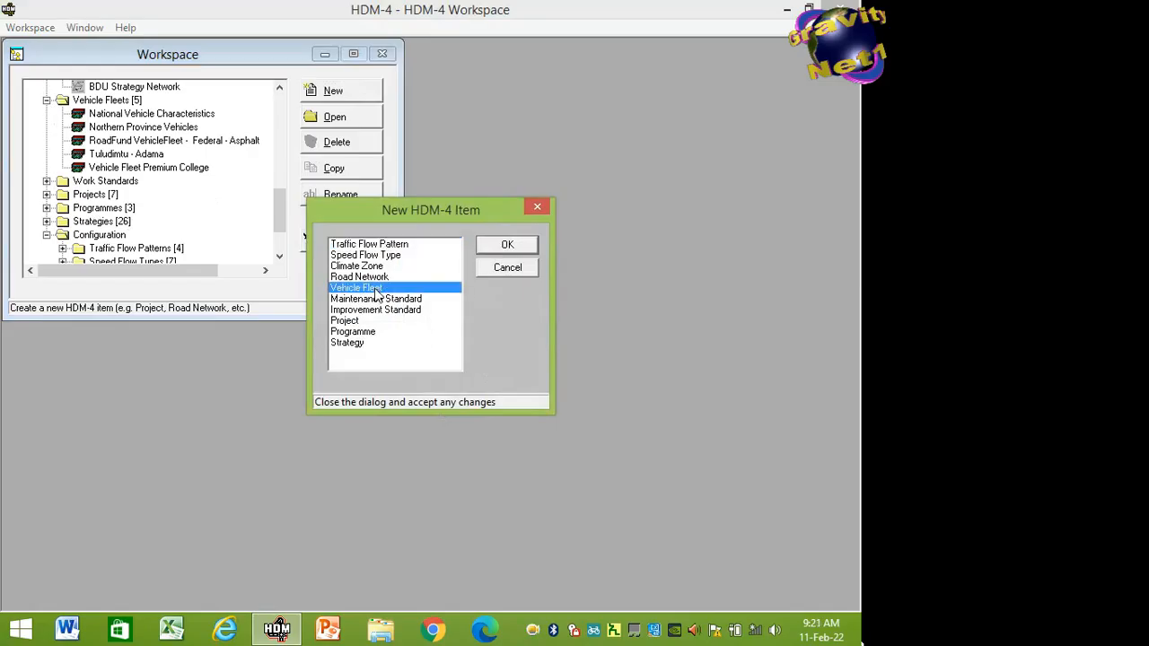
{"action": "left_click", "coordinate": [489, 247]}
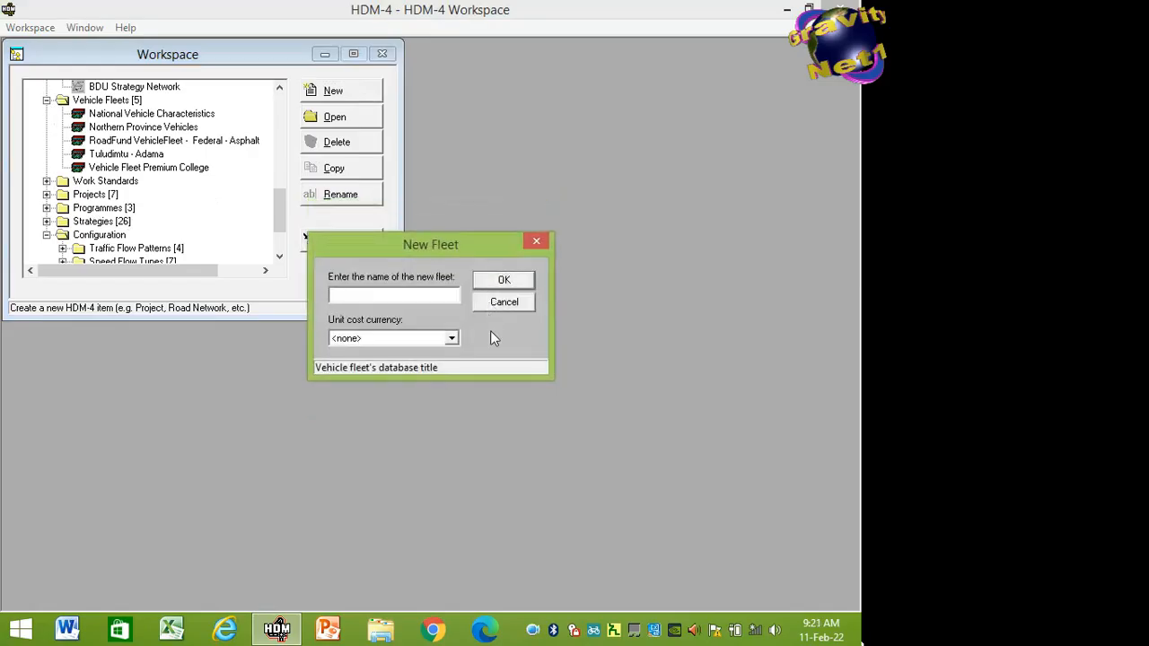
{"action": "type", "text": "BDU Vehicle Fleet"}
{"action": "left_click", "coordinate": [452, 338]}
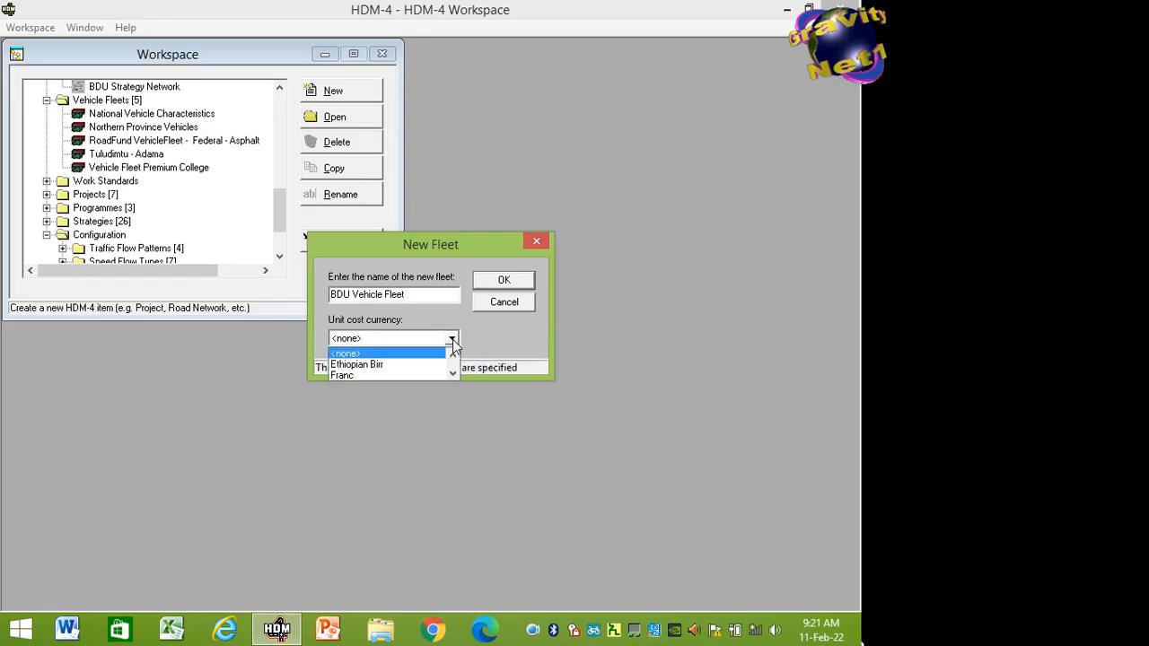
{"action": "left_click", "coordinate": [389, 365]}
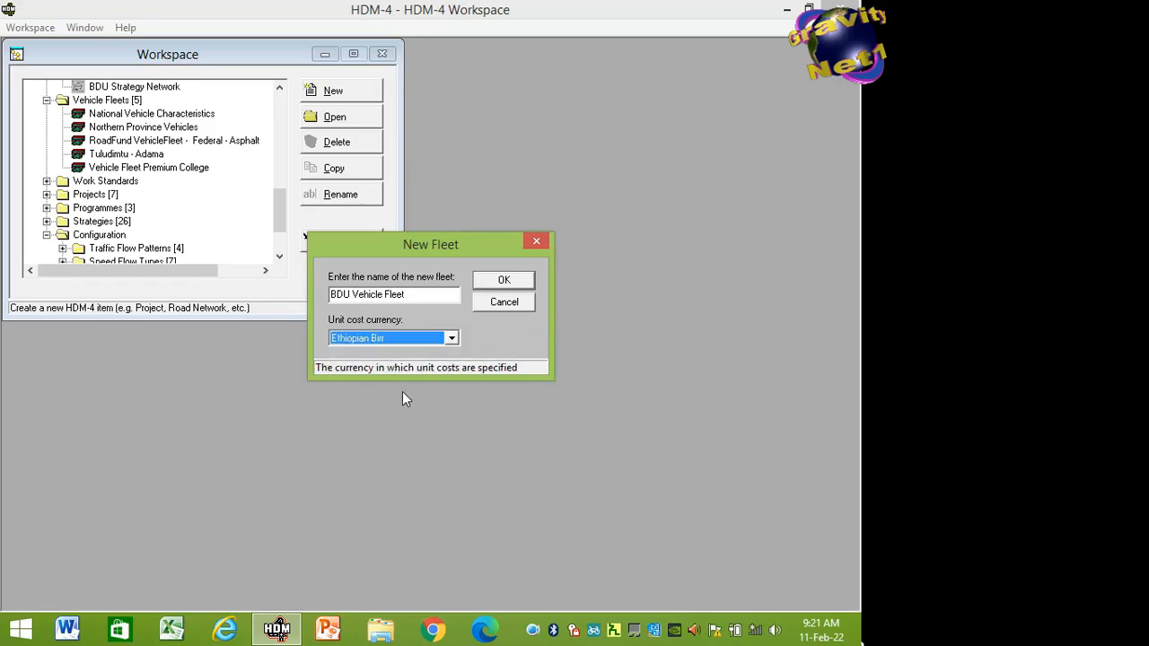
{"action": "left_click", "coordinate": [502, 281]}
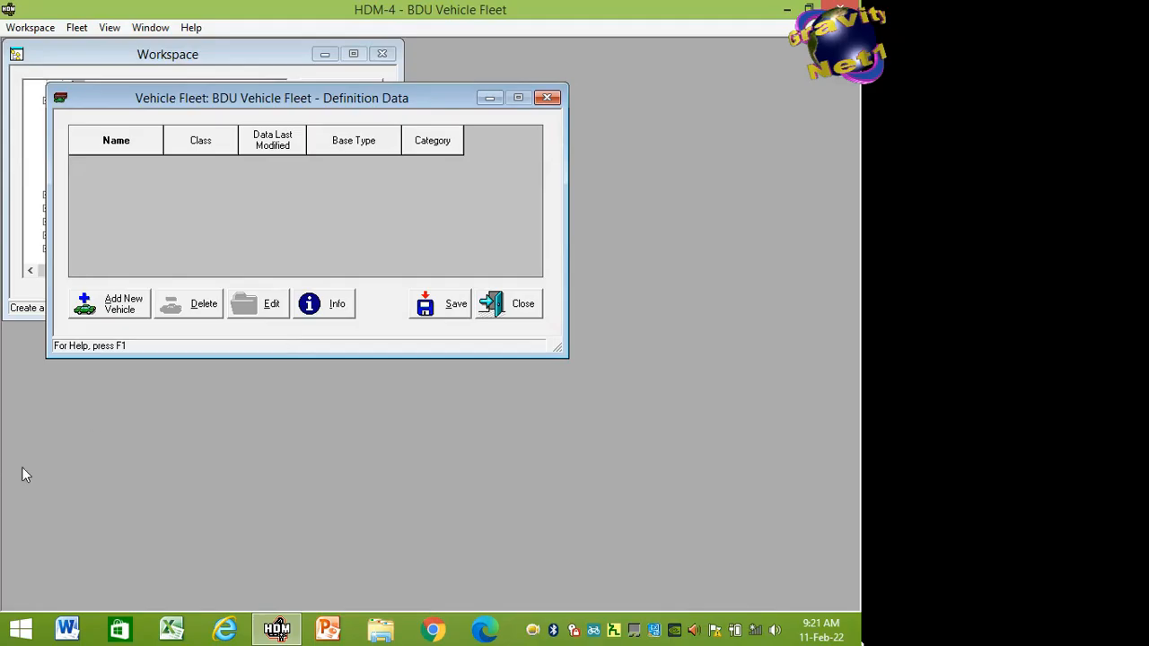
Add a motorised vehicle of base type Car Medium to the fleet and name it Medium Car.
{"action": "left_click", "coordinate": [130, 312]}
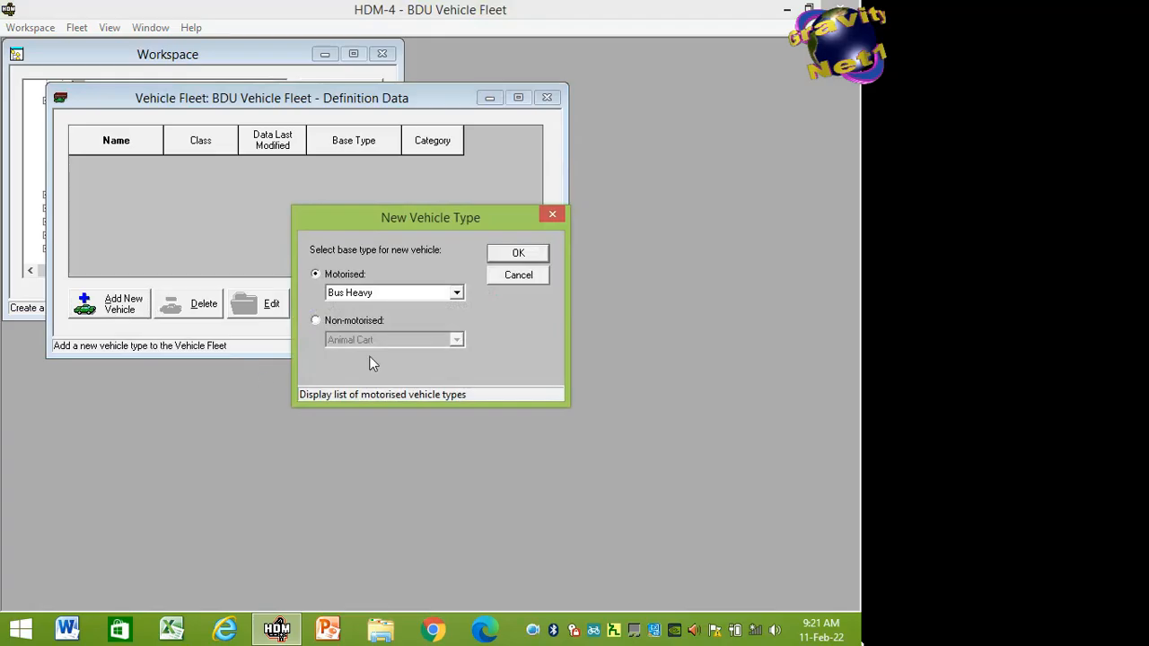
{"action": "left_click", "coordinate": [456, 295]}
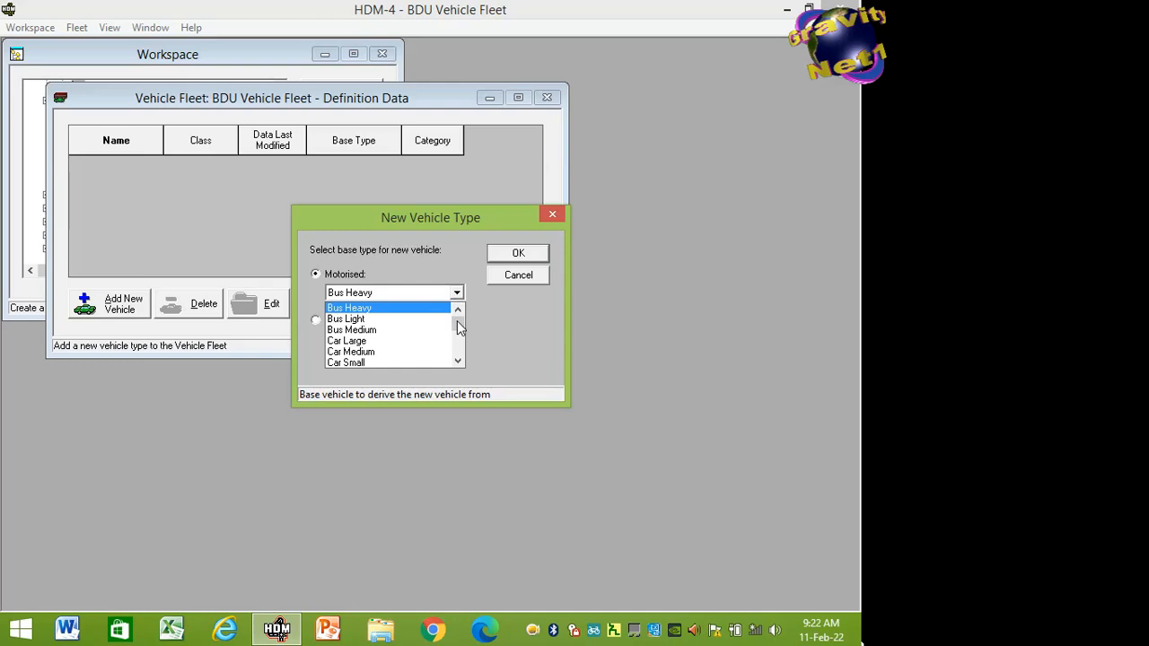
{"action": "left_click", "coordinate": [347, 352]}
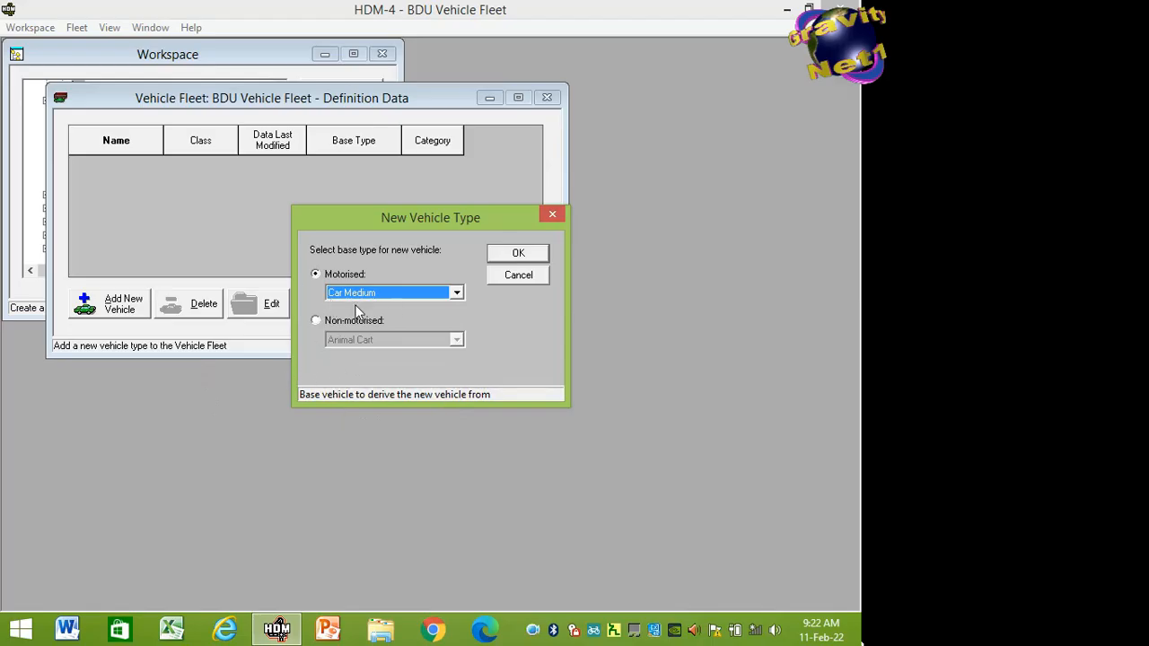
{"action": "left_click", "coordinate": [507, 256]}
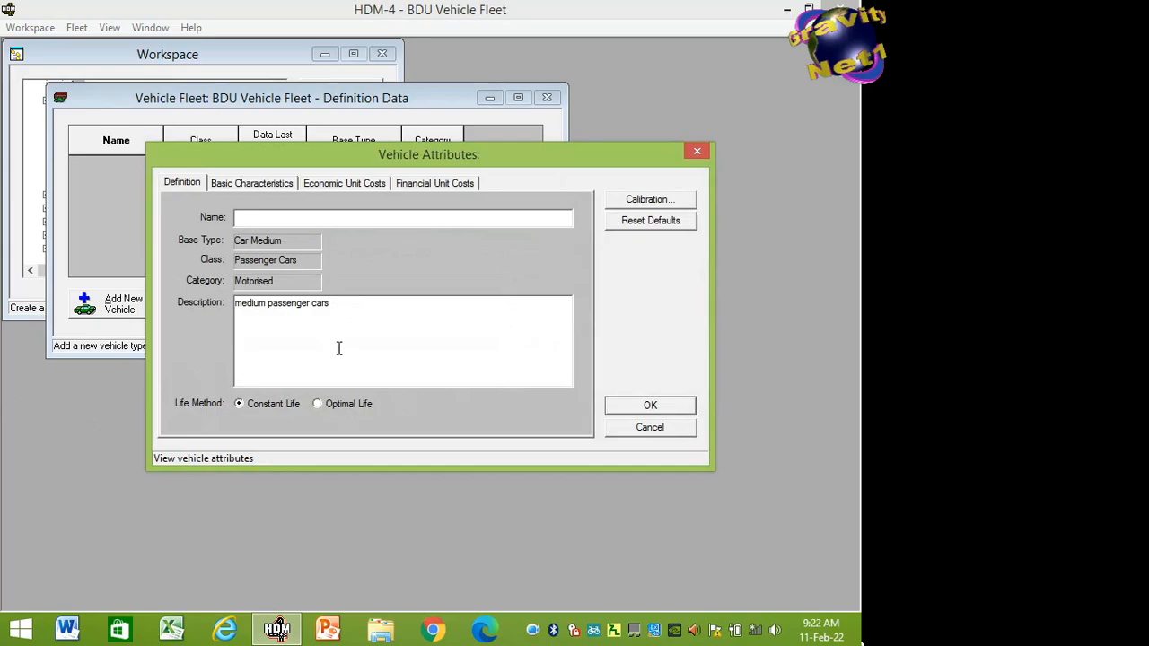
{"action": "type", "text": "Medium Car"}
Set the Medium Car's annual utilisation to 18000 km and its working hours to 450.
{"action": "left_click", "coordinate": [240, 184]}
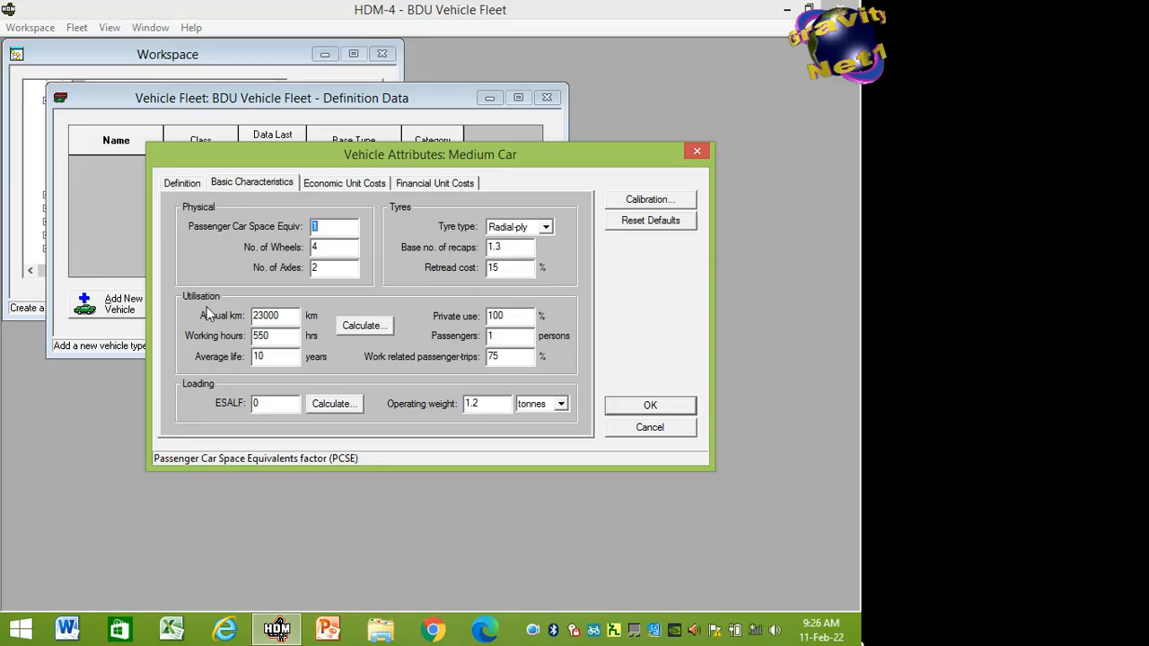
{"action": "left_click", "coordinate": [265, 316]}
{"action": "key", "text": "BackSpace"}
{"action": "key", "text": "BackSpace"}
{"action": "type", "text": "18"}
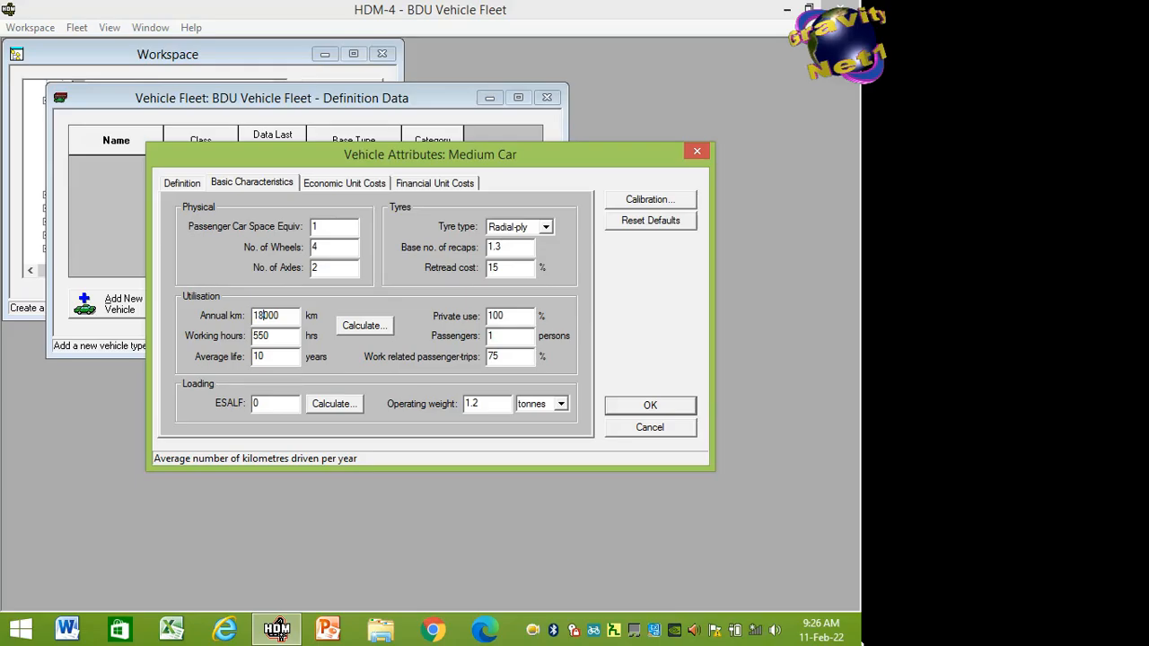
{"action": "left_click", "coordinate": [261, 336]}
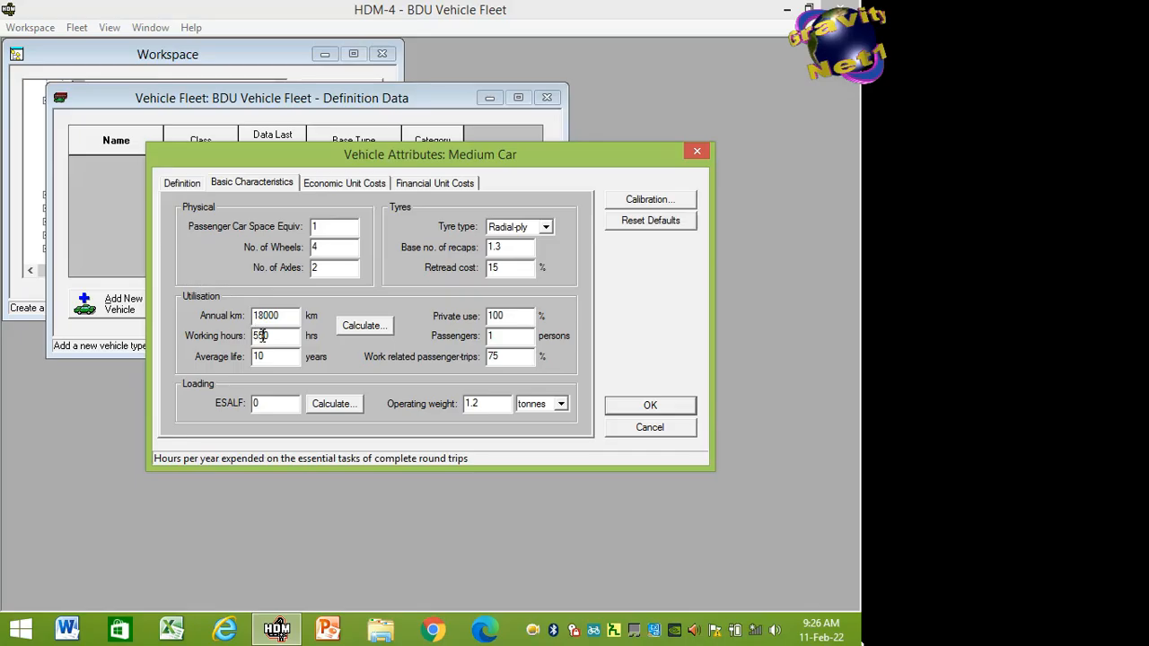
{"action": "key", "text": "BackSpace"}
{"action": "key", "text": "BackSpace"}
{"action": "type", "text": "45"}
Examine the Medium Car's average life, private use, work-related trips, passengers and ESALF settings.
{"action": "left_click", "coordinate": [288, 353]}
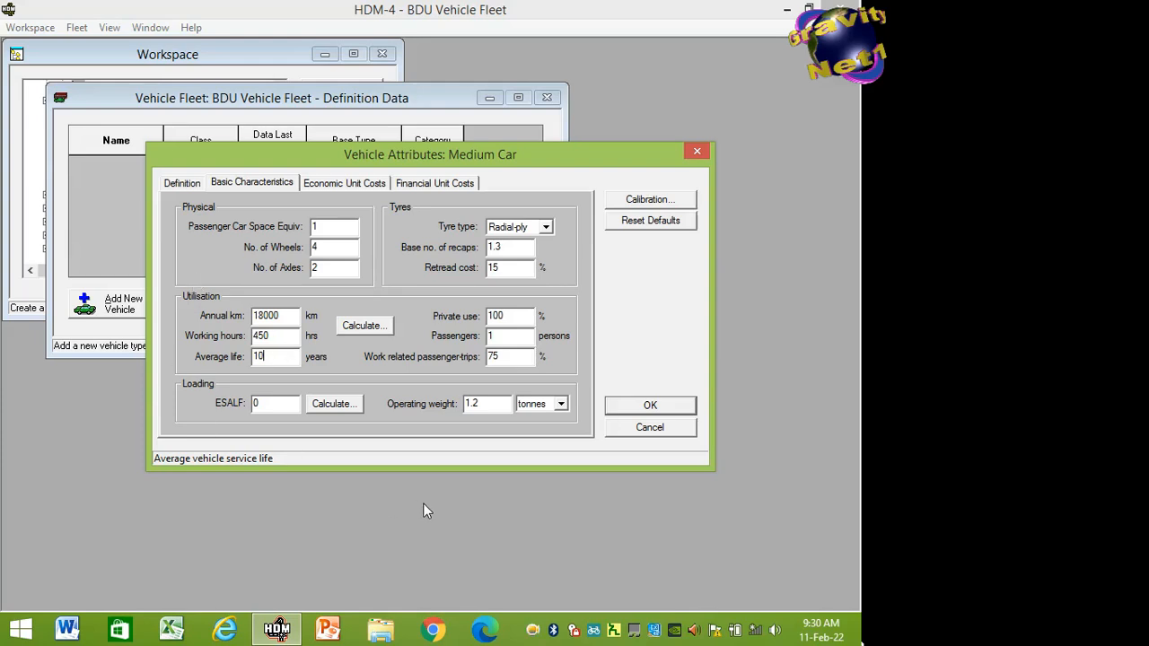
{"action": "left_click", "coordinate": [515, 315]}
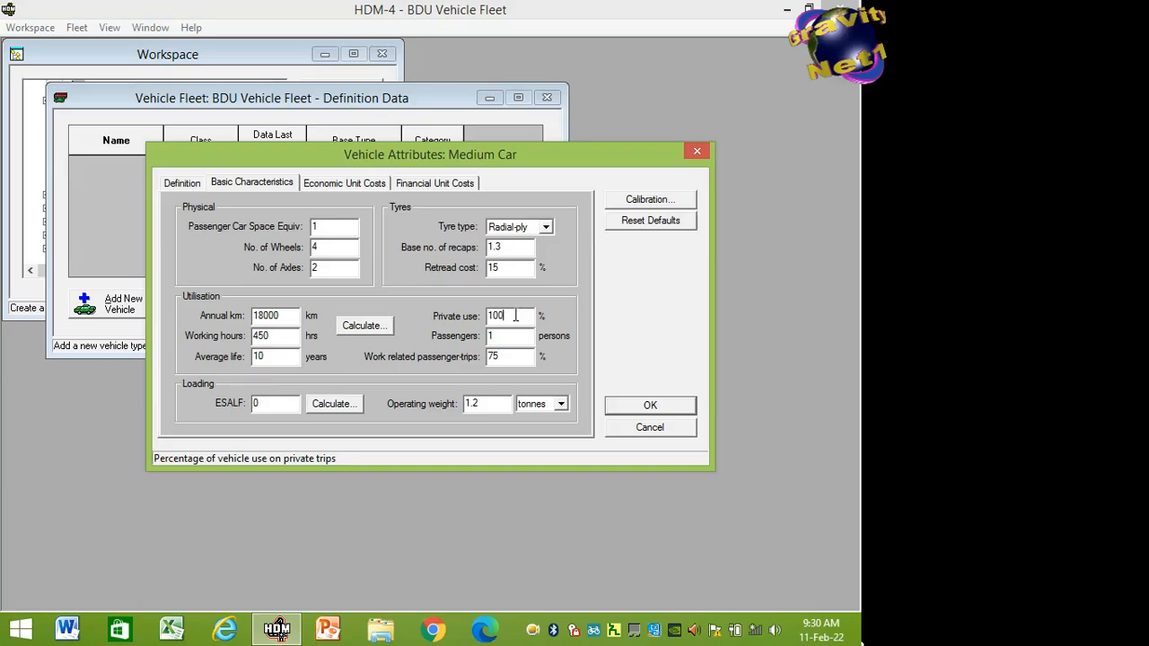
{"action": "left_click", "coordinate": [503, 356]}
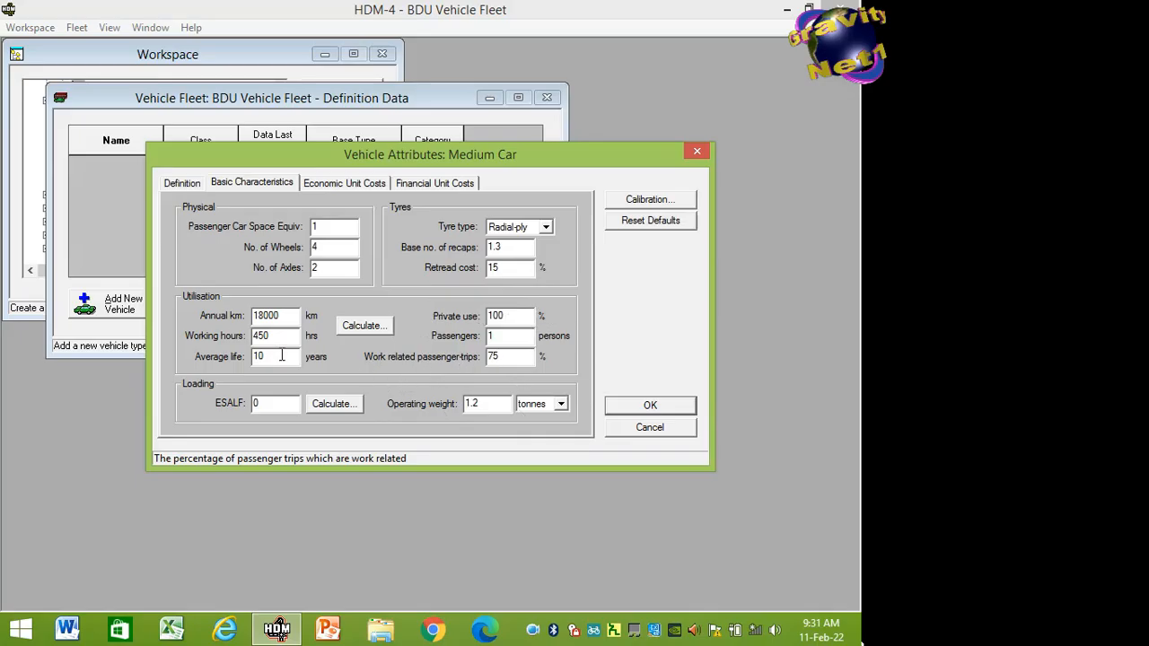
{"action": "left_click", "coordinate": [505, 335]}
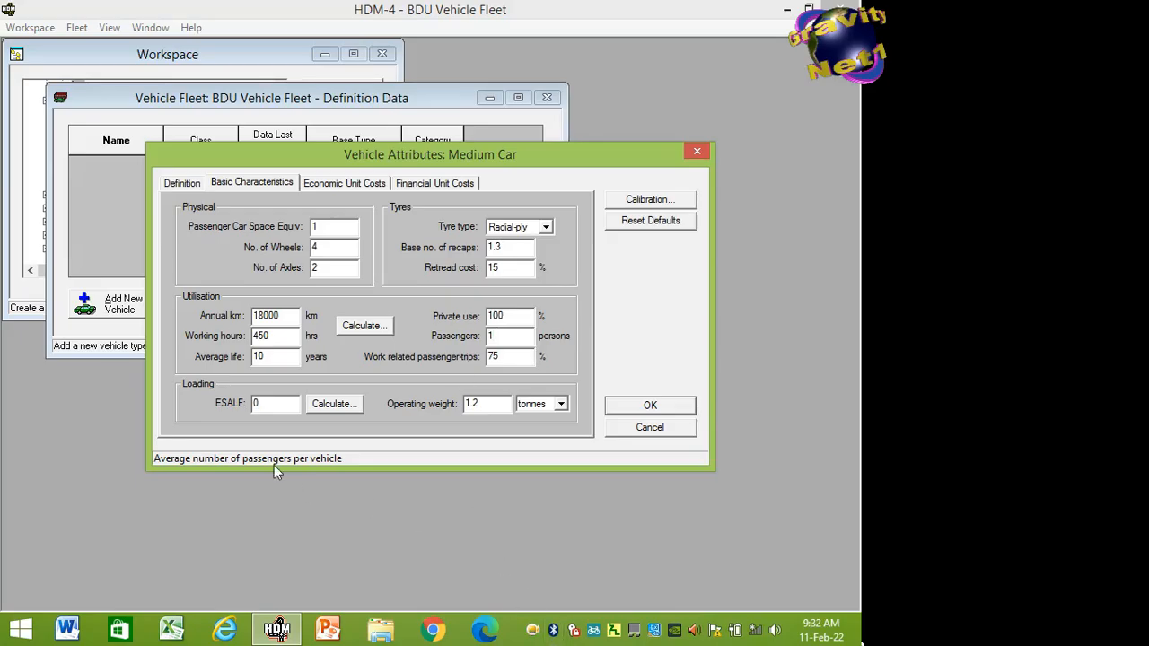
{"action": "left_click", "coordinate": [274, 404]}
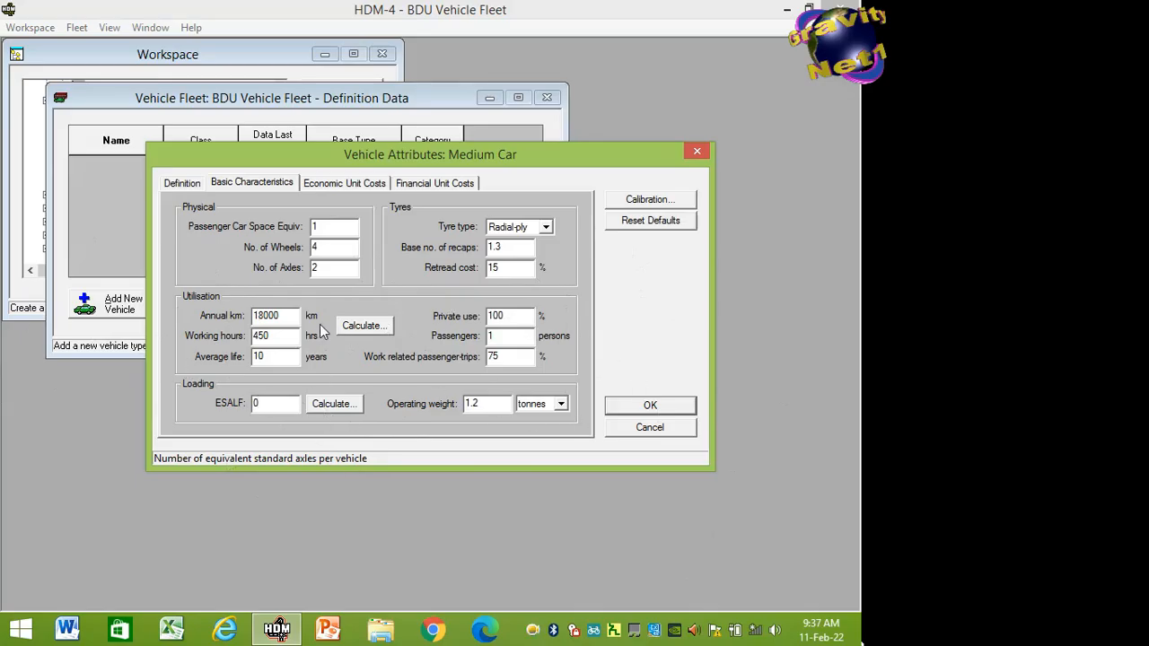
Set the Medium Car's economic unit costs to 1577000 for a new vehicle and 3000 for a replacement tyre.
{"action": "left_click", "coordinate": [334, 183]}
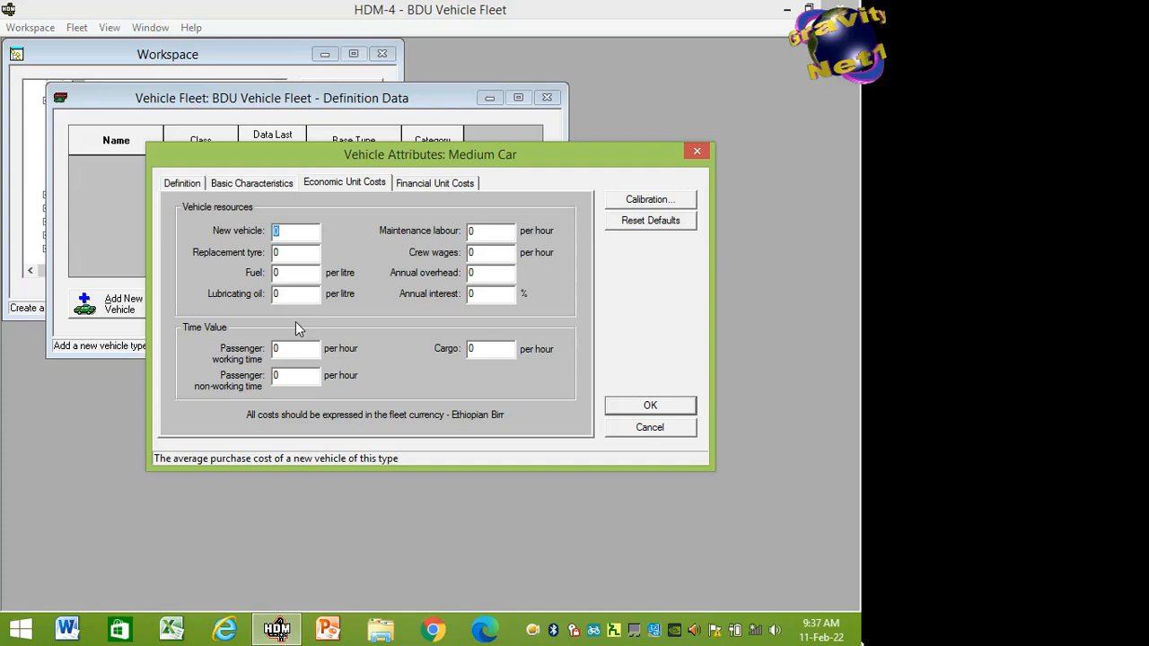
{"action": "type", "text": "1577000"}
{"action": "key", "text": "Tab"}
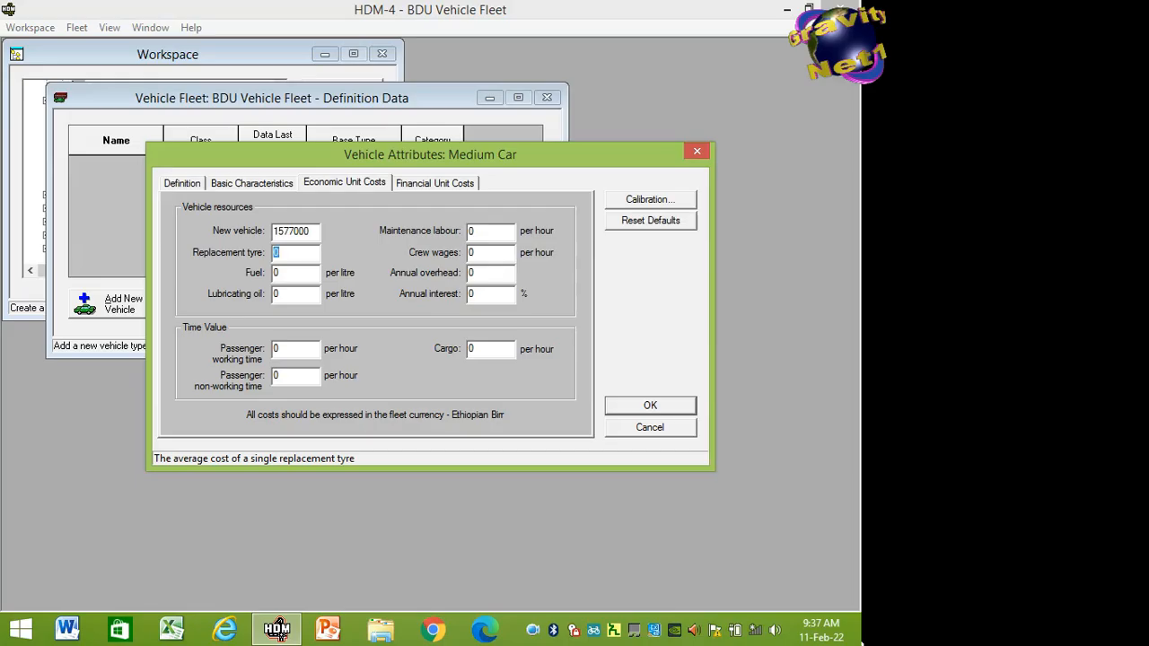
{"action": "type", "text": "3000"}
{"action": "key", "text": "Tab"}
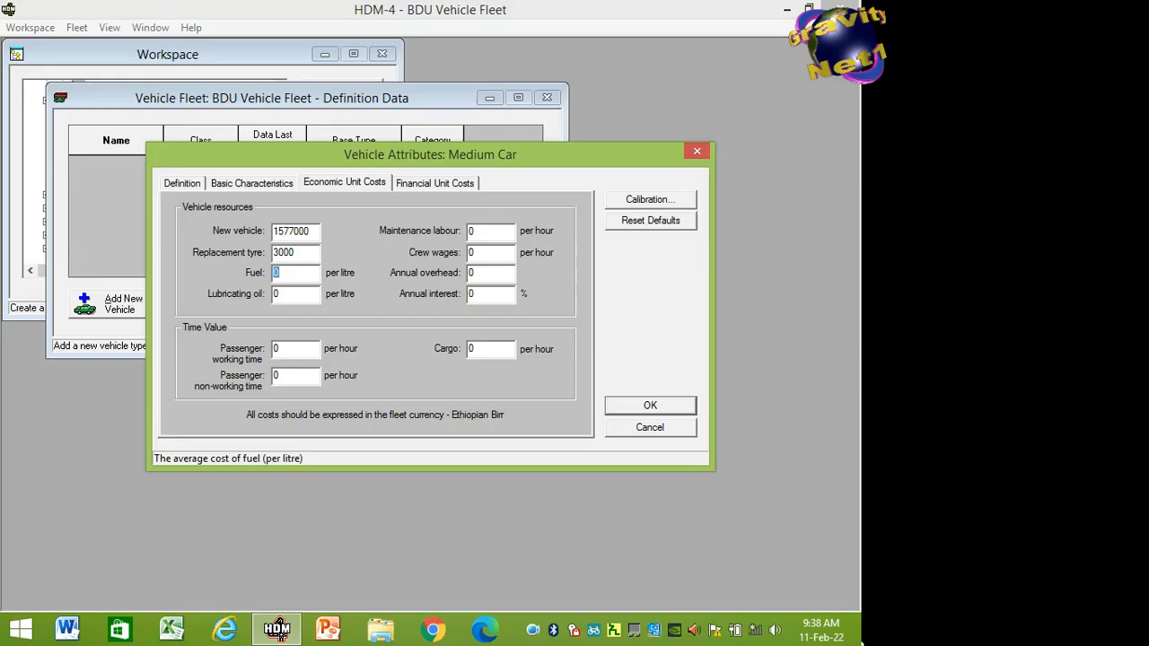
Set the Medium Car's economic fuel cost to 21.58 per litre and lubricating oil cost to 166 per litre.
{"action": "type", "text": "21.59"}
{"action": "key", "text": "BackSpace"}
{"action": "type", "text": "8"}
{"action": "key", "text": "Tab"}
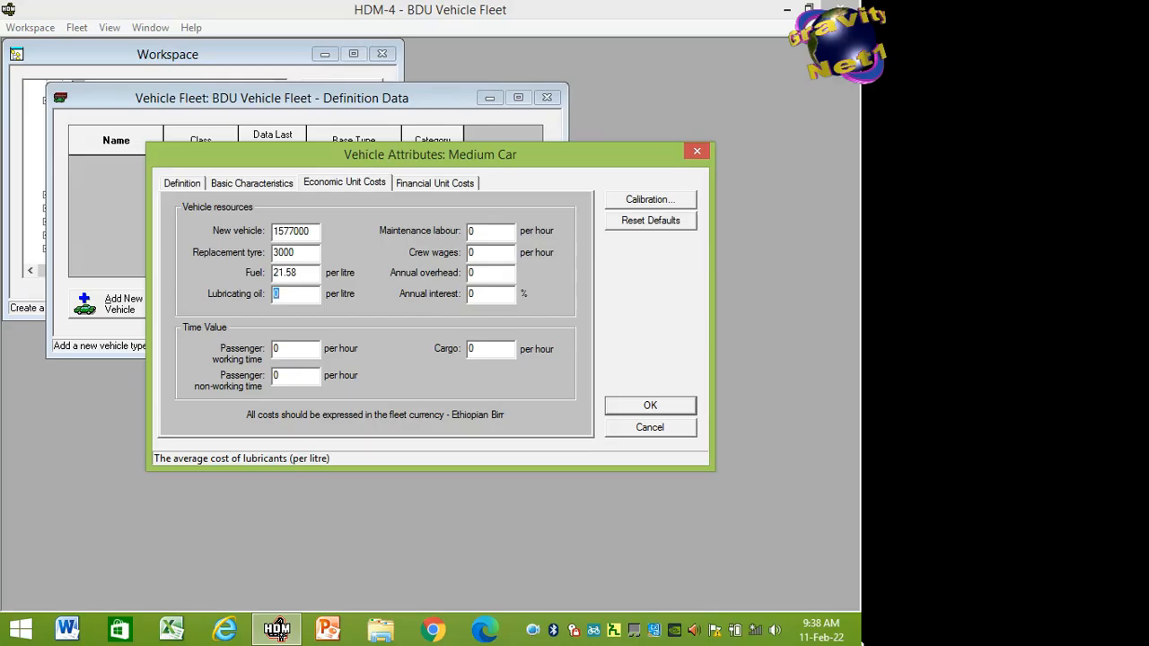
{"action": "type", "text": "166"}
{"action": "key", "text": "Tab"}
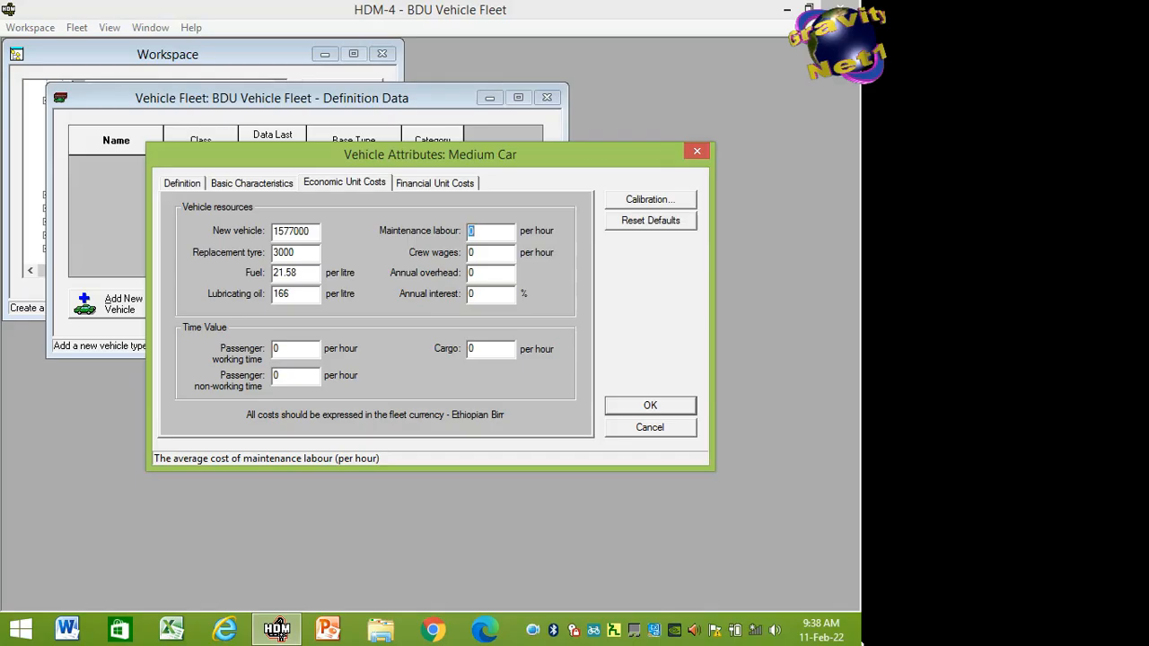
Set the Medium Car's economic maintenance labour cost to 83 per hour and its annual interest to 12%.
{"action": "type", "text": "83"}
{"action": "key", "text": "Tab"}
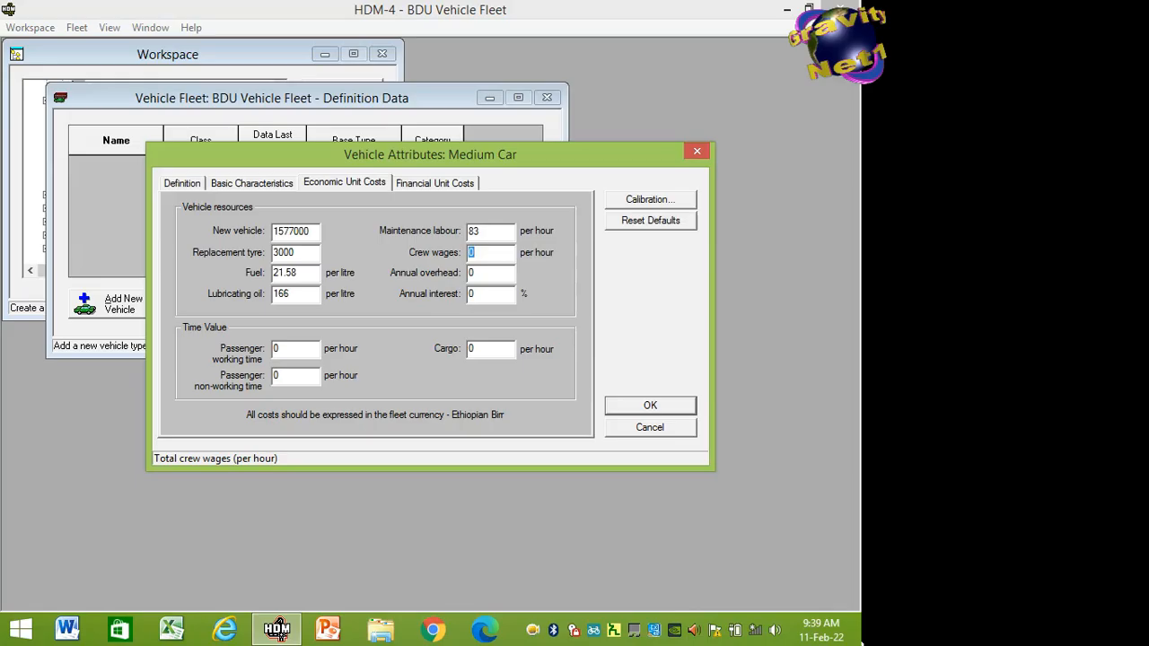
{"action": "key", "text": "Tab"}
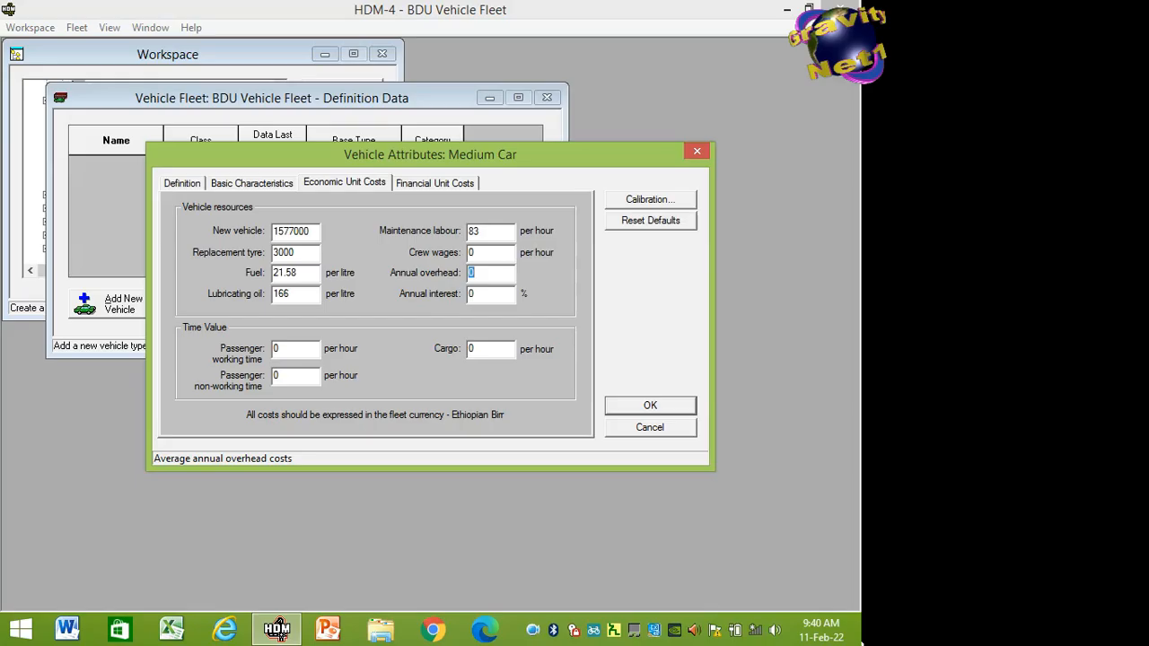
{"action": "key", "text": "Tab"}
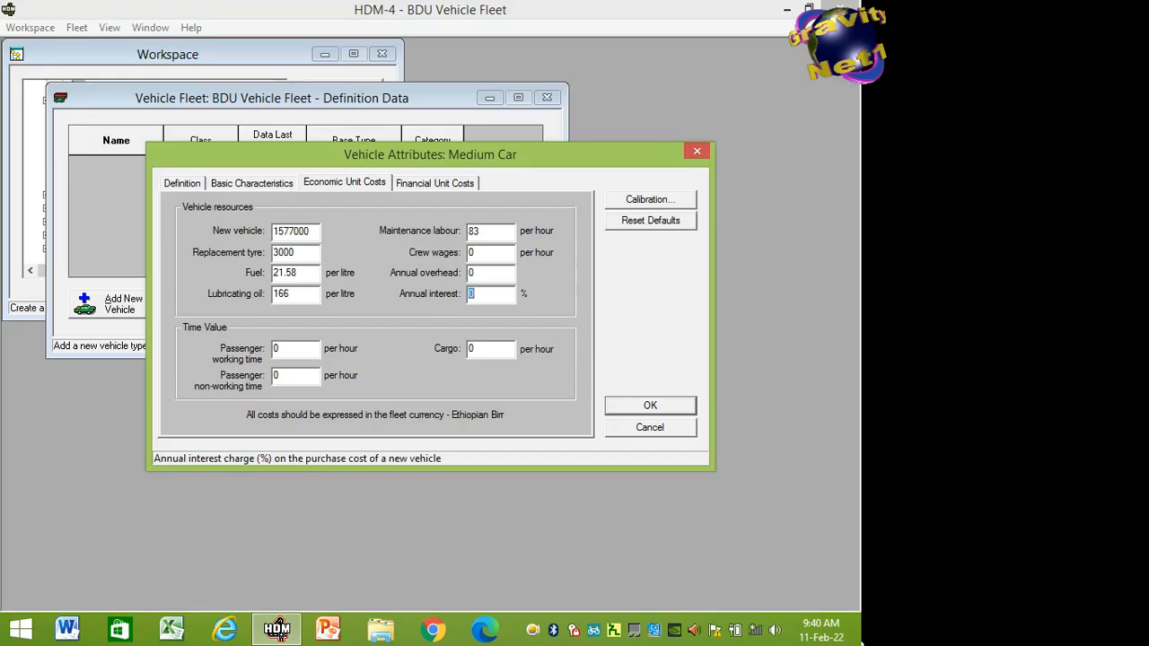
{"action": "type", "text": "12"}
{"action": "key", "text": "Tab"}
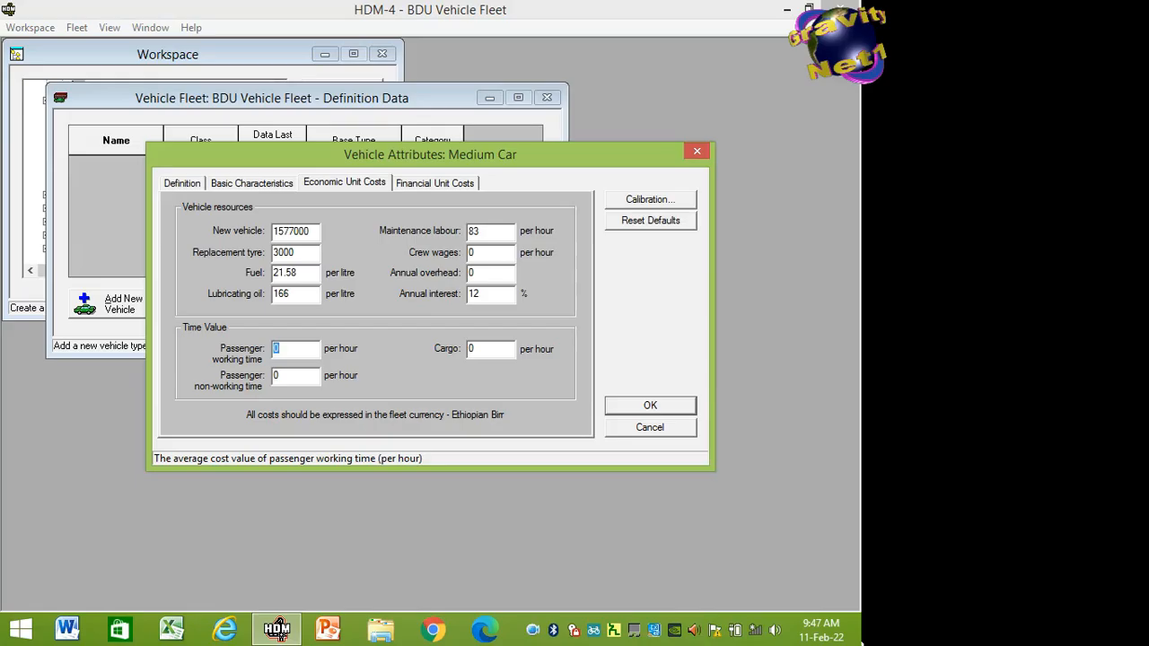
Set the Medium Car's passenger time values to 93.7 per hour for working time and 46.9 per hour for non-working time.
{"action": "type", "text": "93.7"}
{"action": "key", "text": "Tab"}
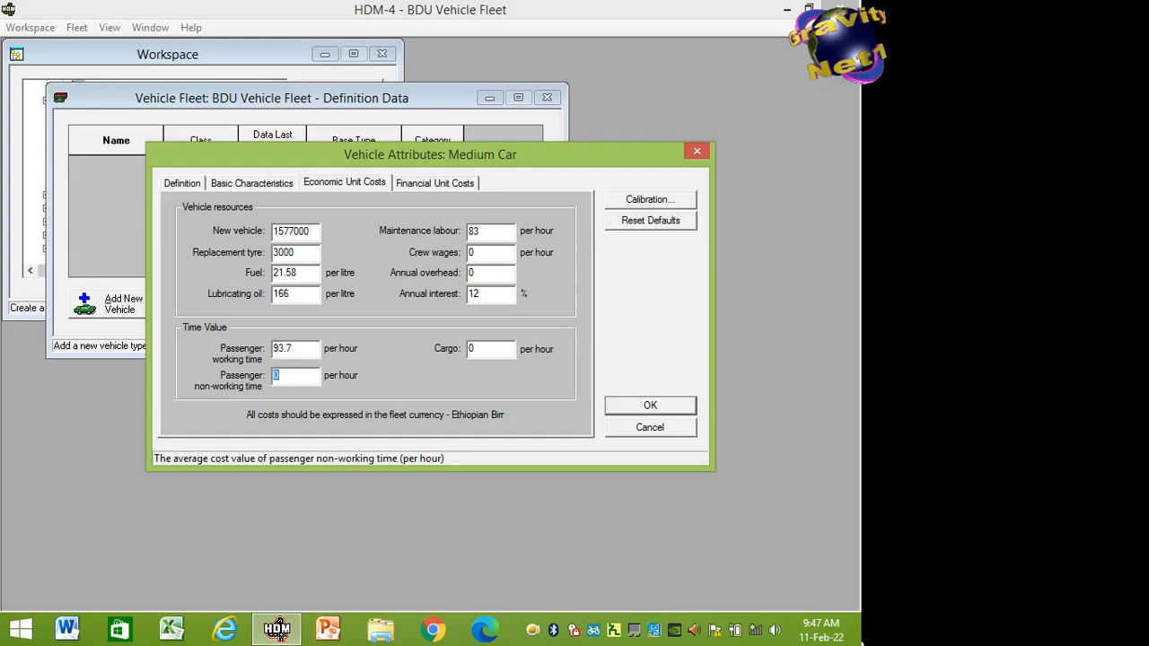
{"action": "type", "text": "46"}
{"action": "type", "text": "9"}
Set the Medium Car's financial unit cost for a new vehicle to 1900000.
{"action": "left_click", "coordinate": [411, 186]}
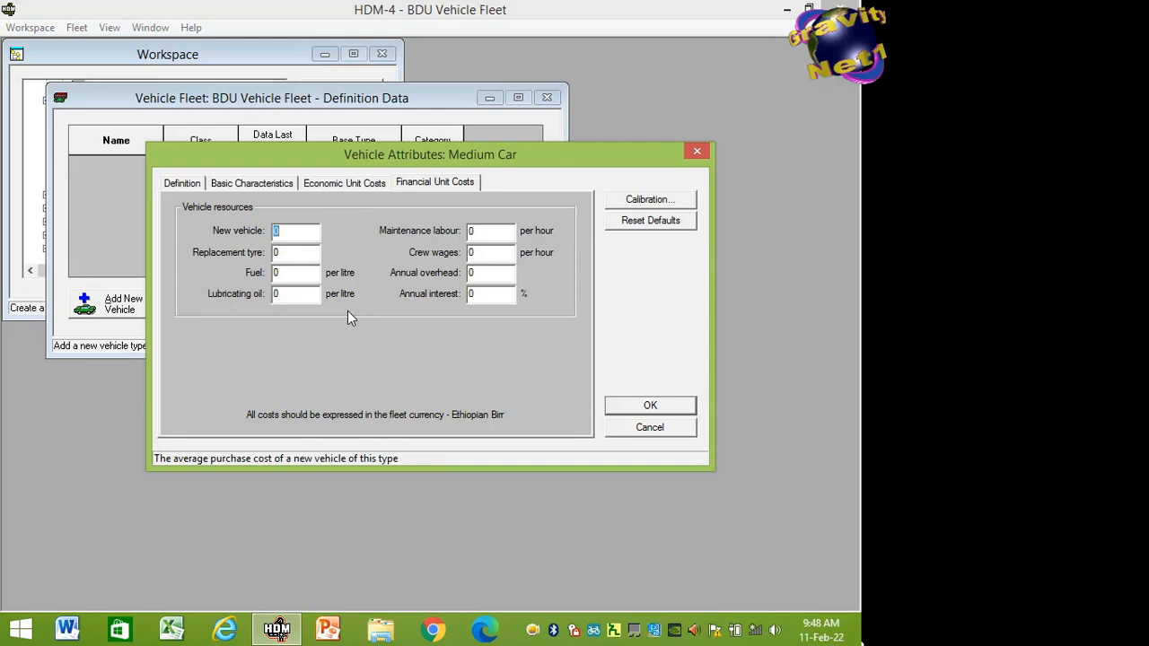
{"action": "type", "text": "1900000"}
{"action": "key", "text": "Tab"}
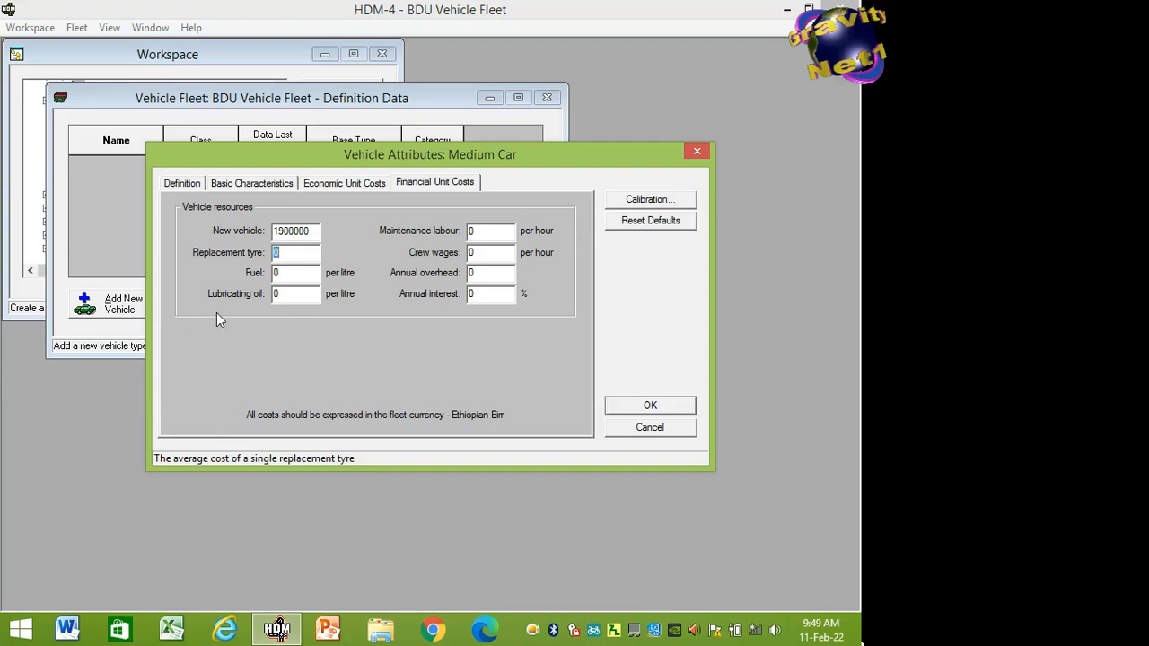
Change the Medium Car's economic unit cost for a replacement tyre to 2490.
{"action": "left_click", "coordinate": [309, 188]}
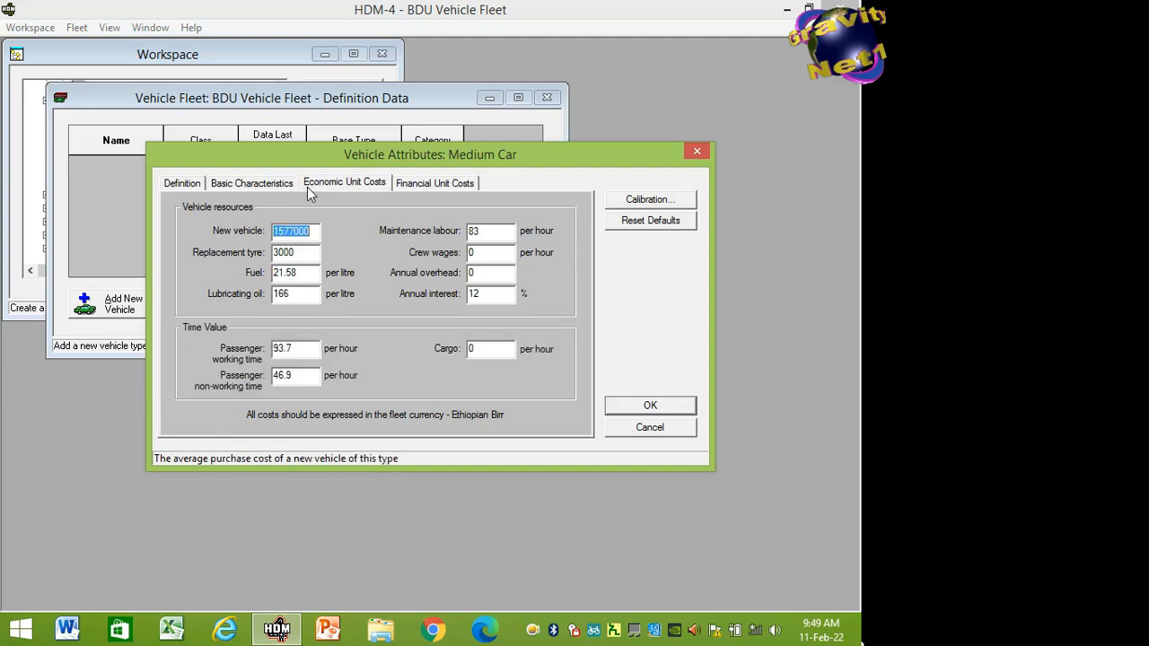
{"action": "left_click", "coordinate": [302, 252]}
{"action": "key", "text": "BackSpace"}
{"action": "key", "text": "BackSpace"}
{"action": "key", "text": "BackSpace"}
{"action": "key", "text": "BackSpace"}
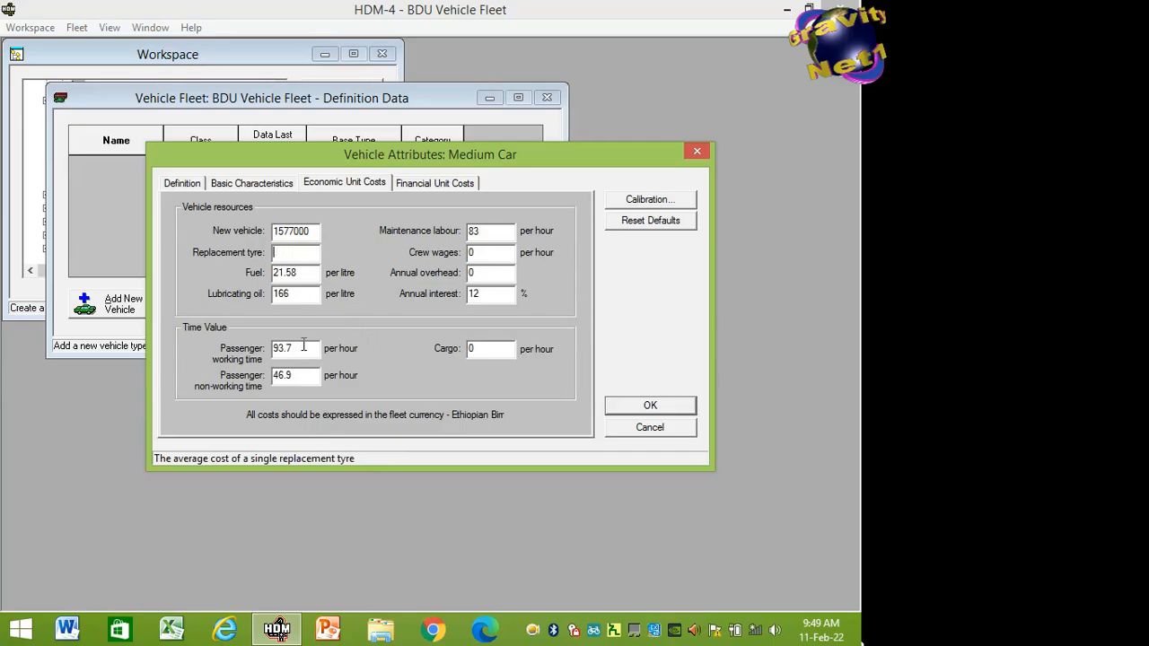
{"action": "type", "text": "2490"}
Set the Medium Car's financial unit costs to 3000 for a replacement tyre and 26.00 per litre for fuel.
{"action": "left_click", "coordinate": [404, 186]}
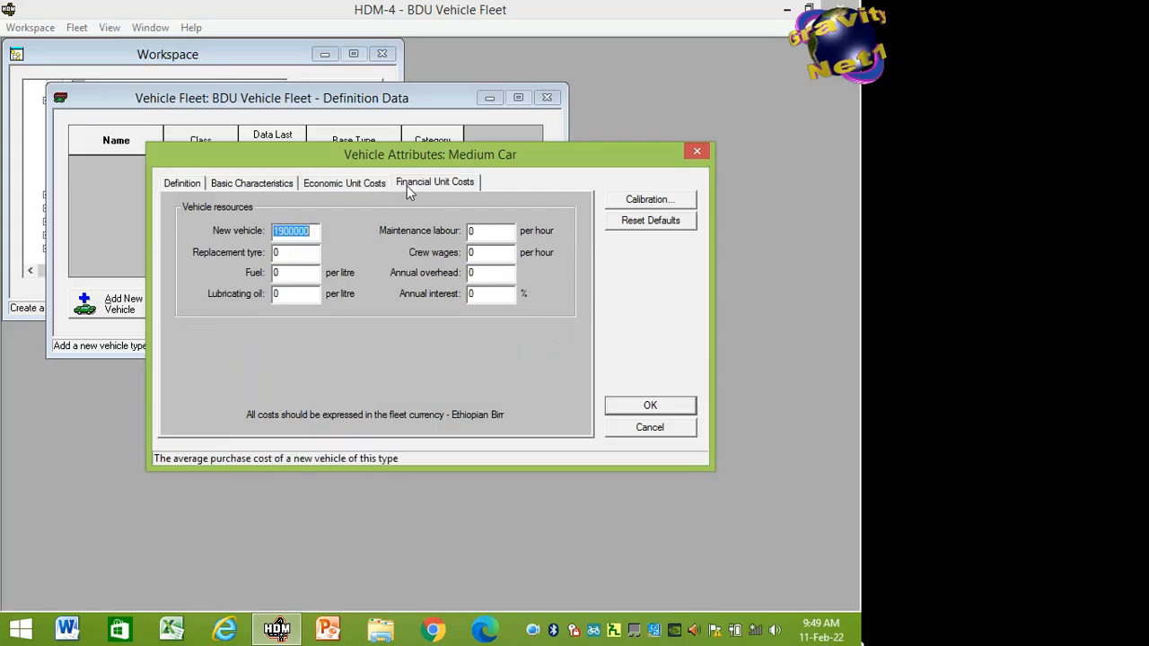
{"action": "left_click", "coordinate": [280, 254]}
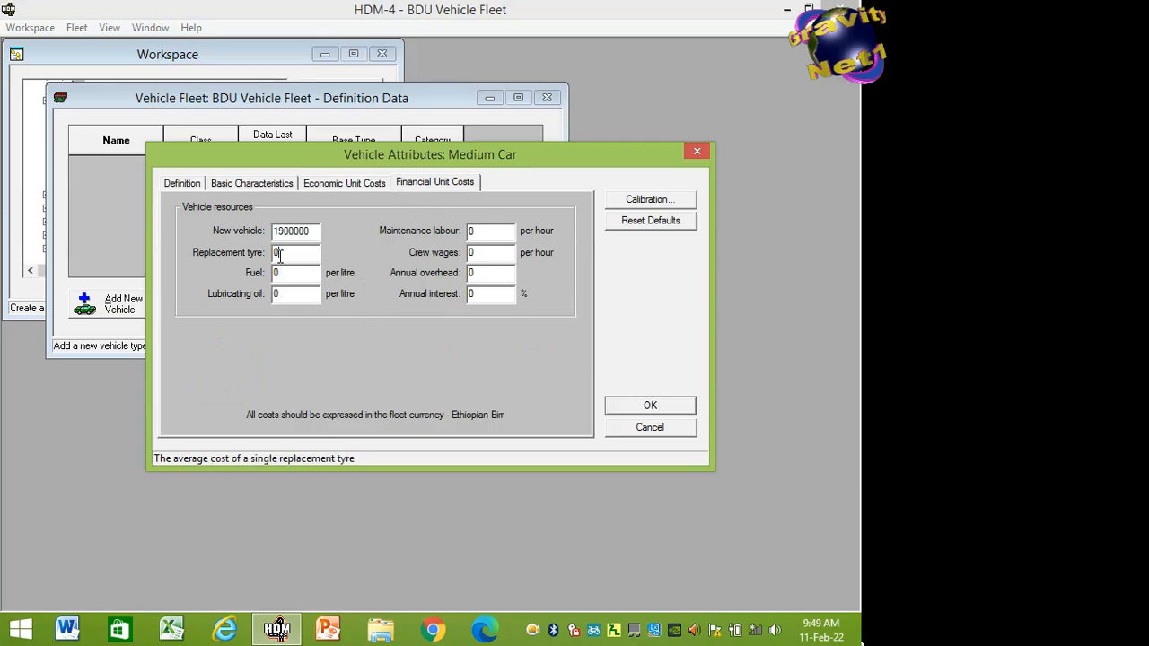
{"action": "key", "text": "BackSpace"}
{"action": "type", "text": "3000"}
{"action": "key", "text": "Tab"}
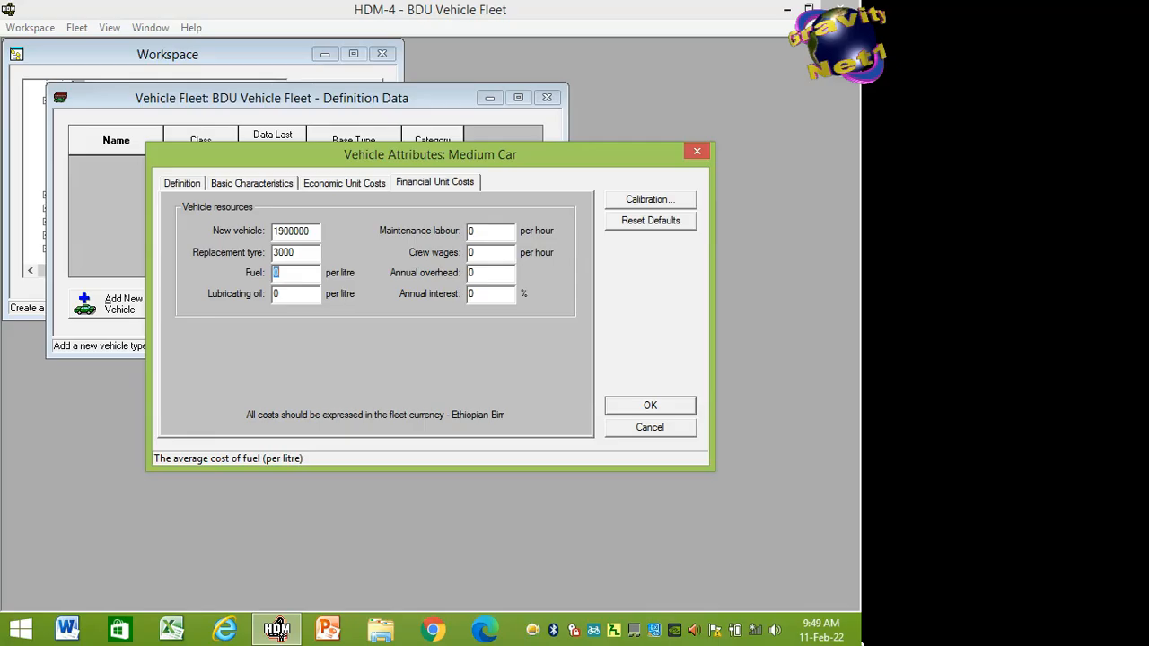
{"action": "type", "text": "26.00"}
{"action": "key", "text": "Tab"}
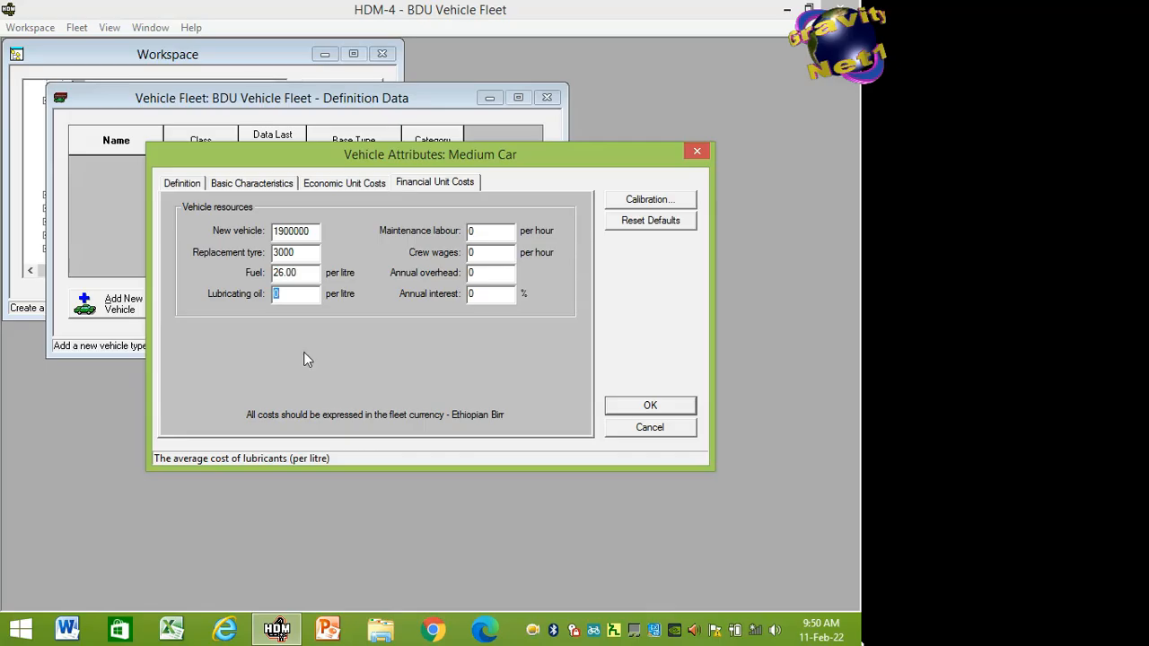
Check the Medium Car's economic lubricating oil cost and set the financial lubricating oil cost to 200 per litre.
{"action": "left_click", "coordinate": [325, 183]}
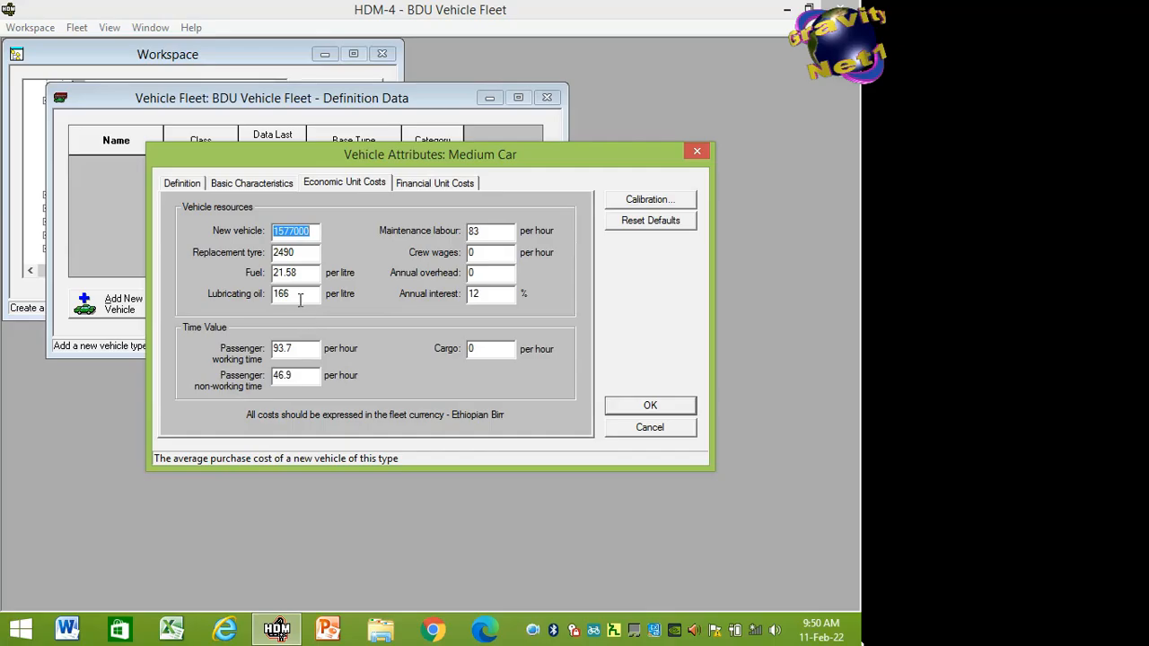
{"action": "left_click", "coordinate": [438, 185]}
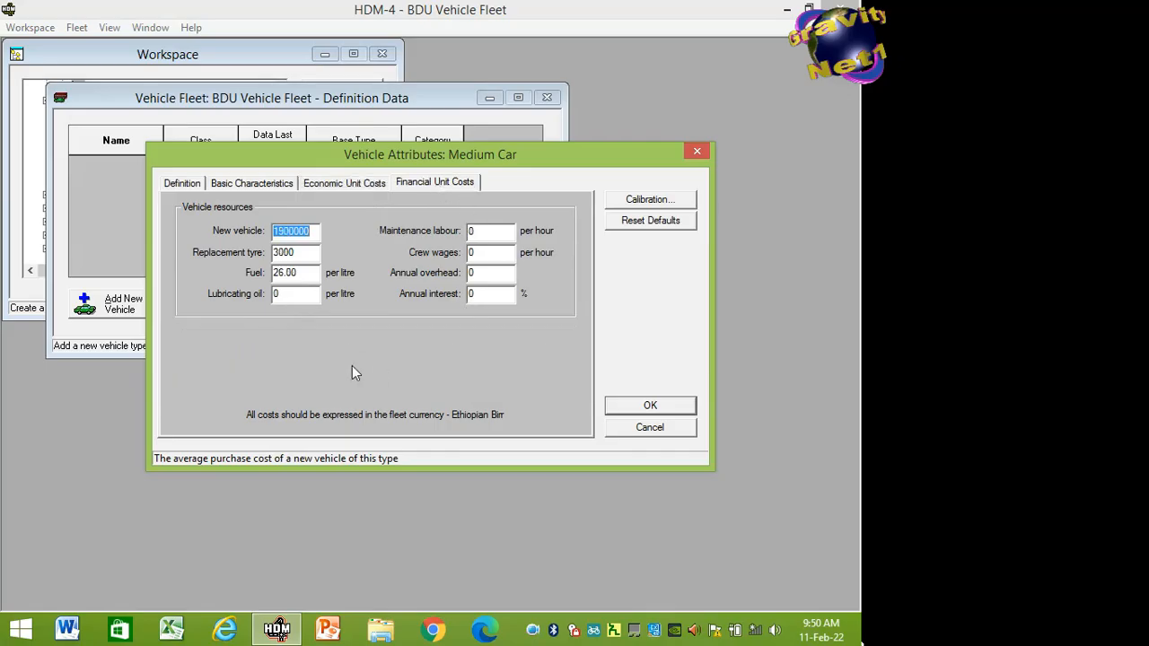
{"action": "left_click", "coordinate": [282, 295]}
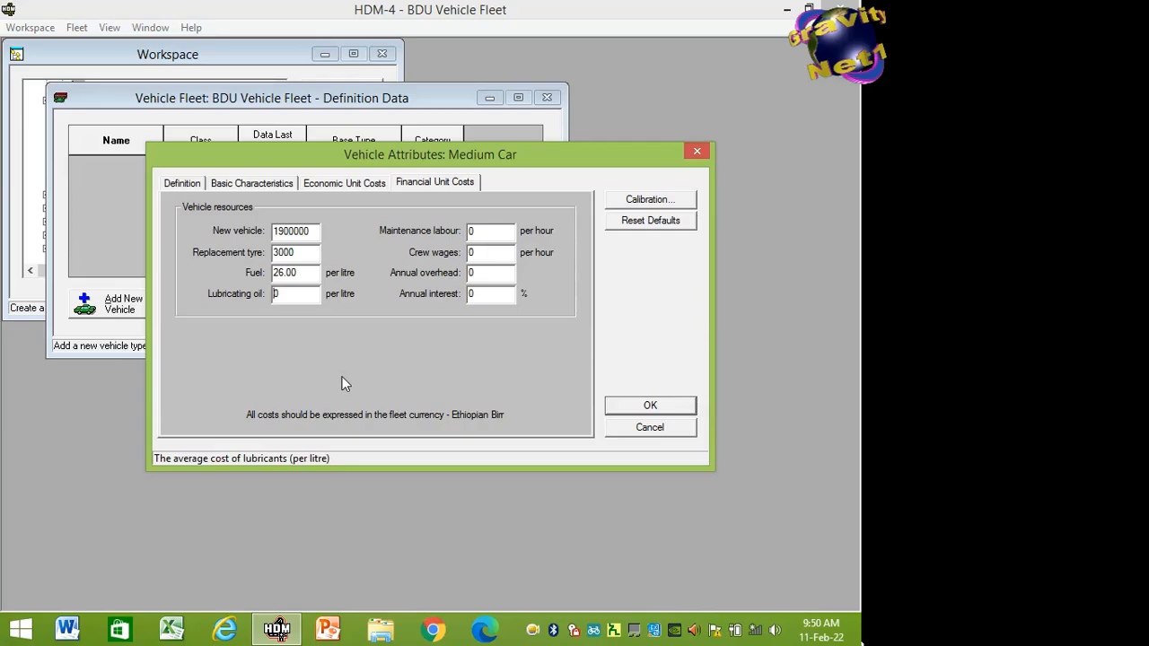
{"action": "type", "text": "0"}
{"action": "type", "text": "2"}
Set the Medium Car's financial maintenance labour cost to 100 per hour and its annual interest to 12%.
{"action": "left_click", "coordinate": [467, 235]}
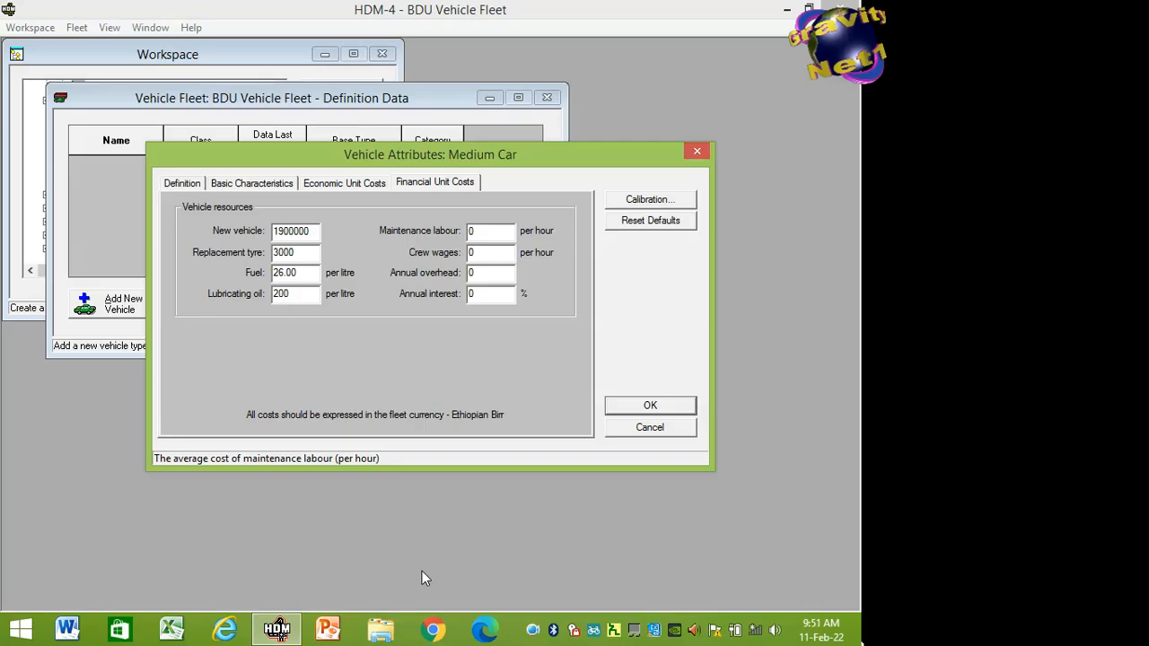
{"action": "type", "text": "100"}
{"action": "key", "text": "Tab"}
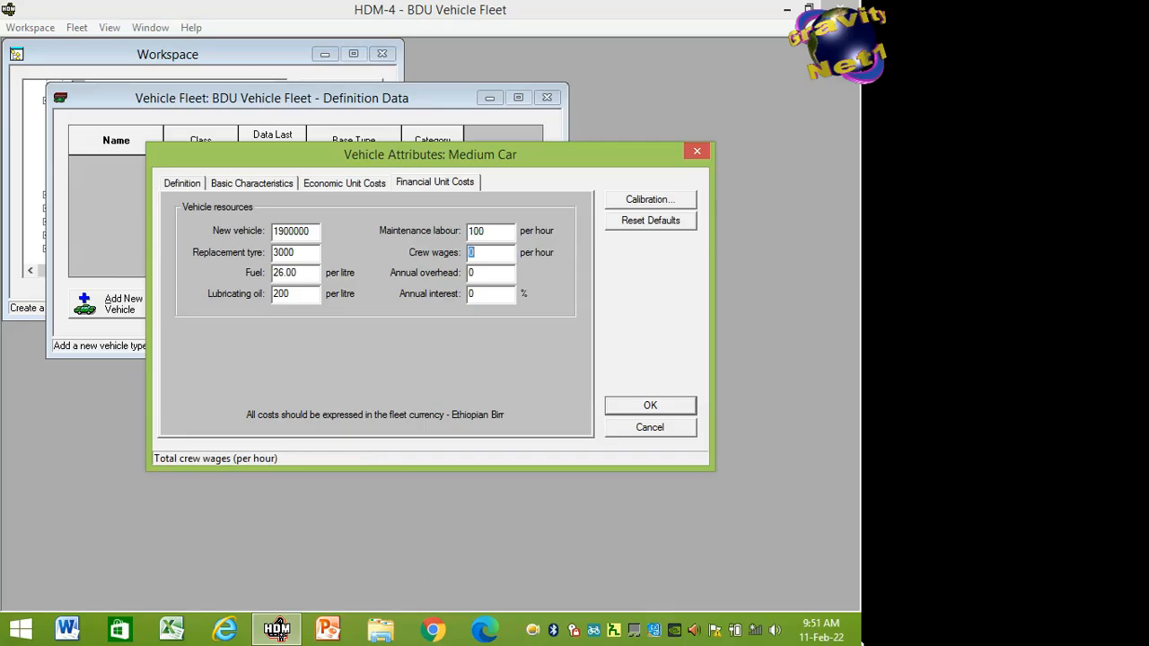
{"action": "key", "text": "Tab"}
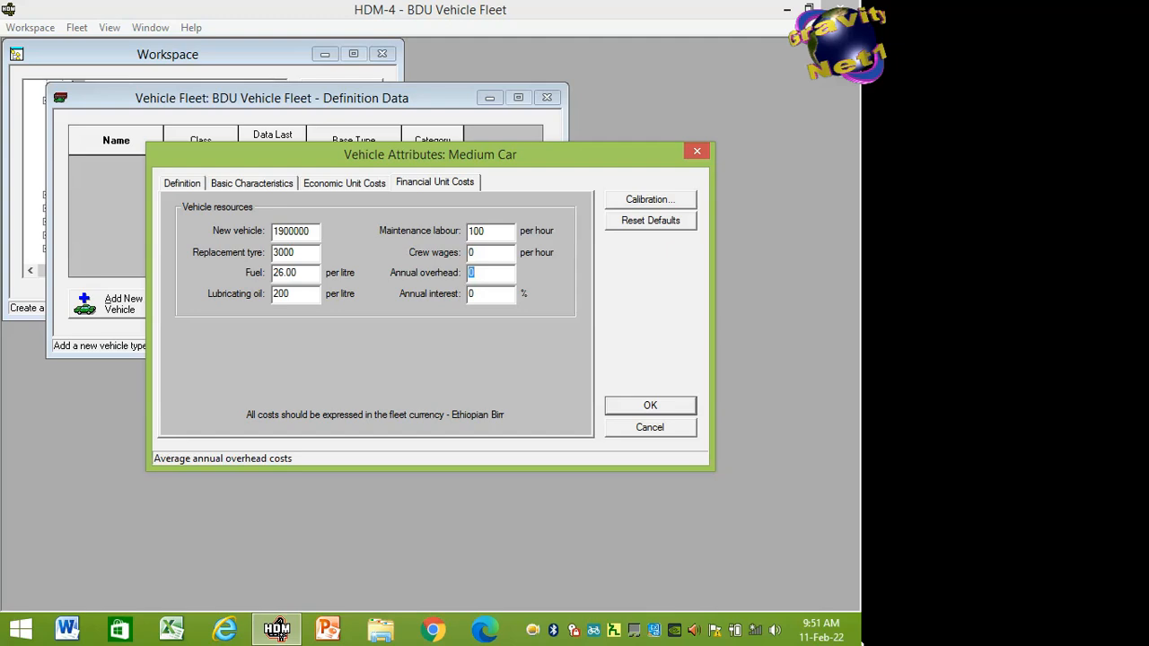
{"action": "key", "text": "Tab"}
{"action": "type", "text": "12"}
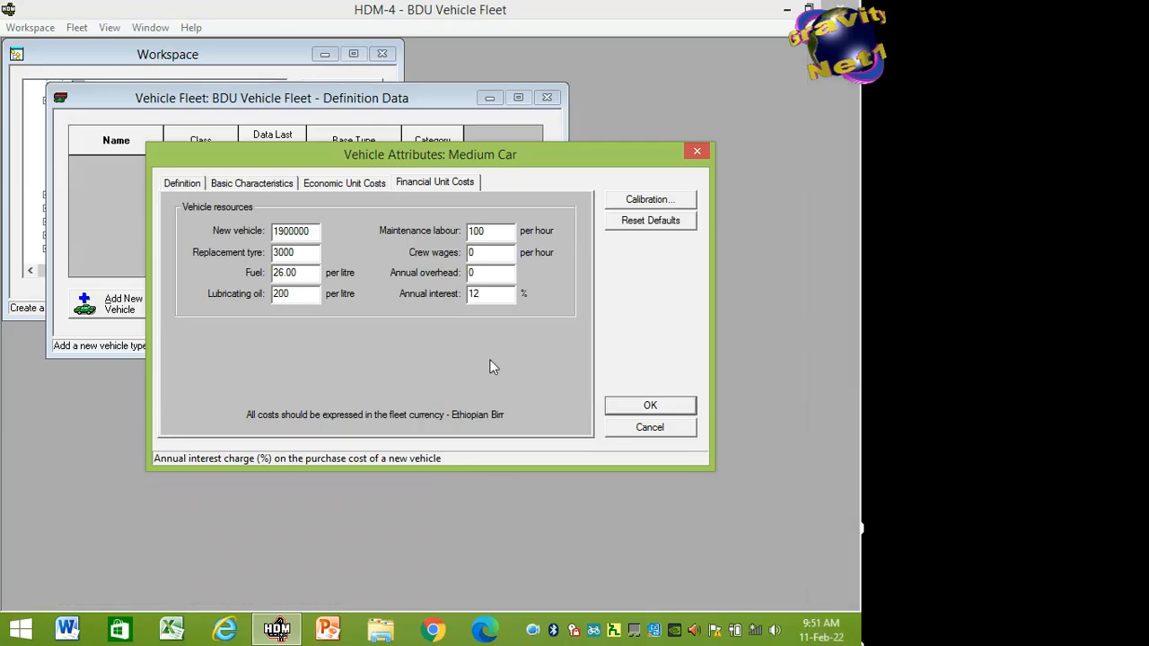
Review the Medium Car's definition, basic characteristics and unit costs, accept the attributes and save the BDU Vehicle Fleet.
{"action": "left_click", "coordinate": [182, 186]}
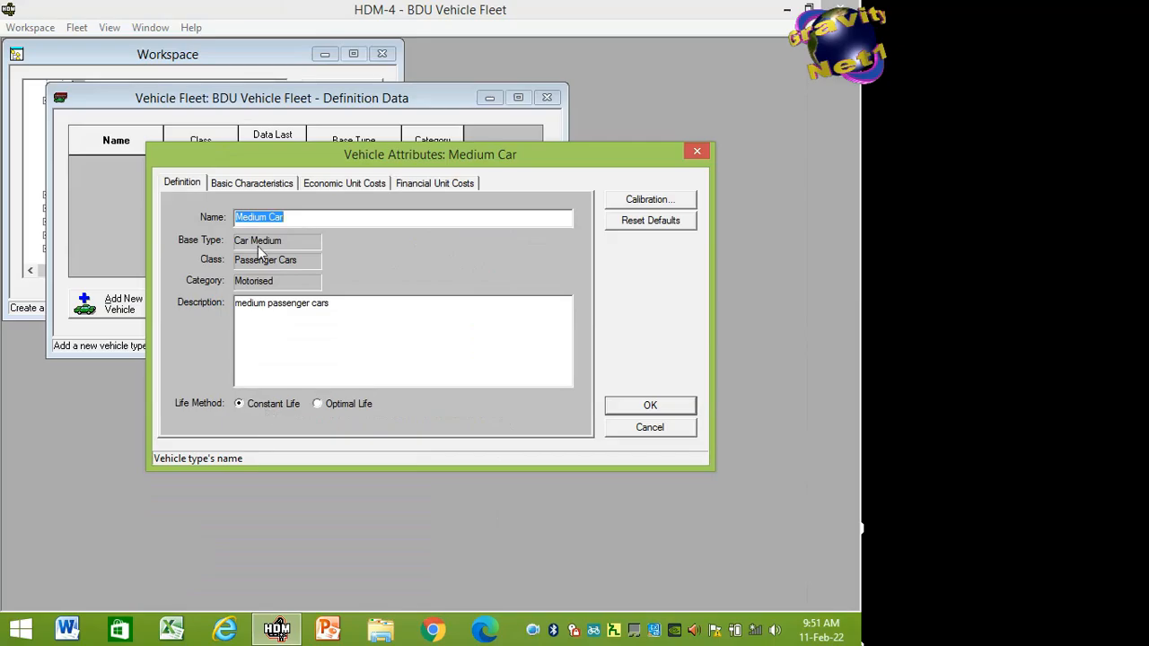
{"action": "left_click", "coordinate": [231, 186]}
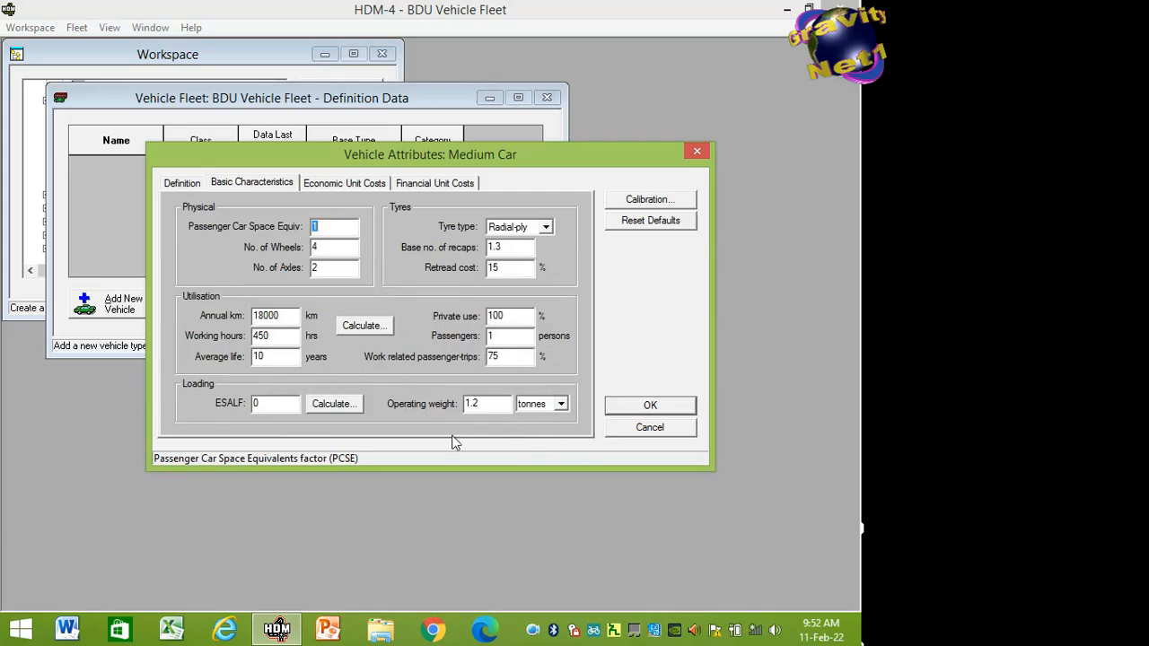
{"action": "left_click", "coordinate": [329, 186]}
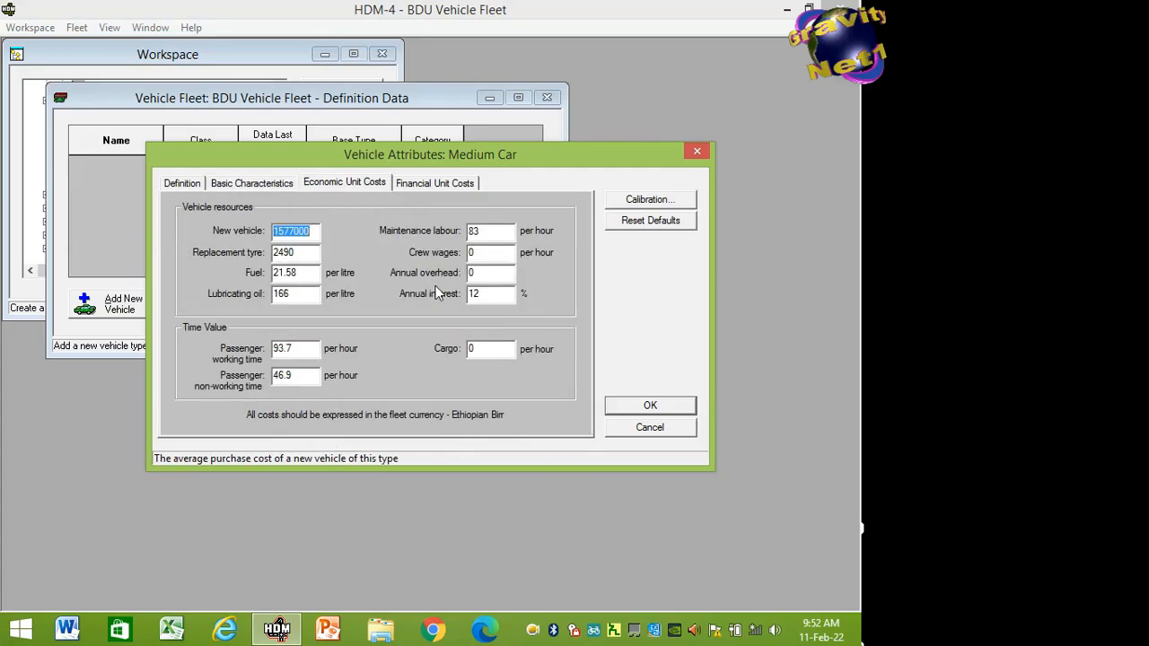
{"action": "left_click", "coordinate": [421, 184]}
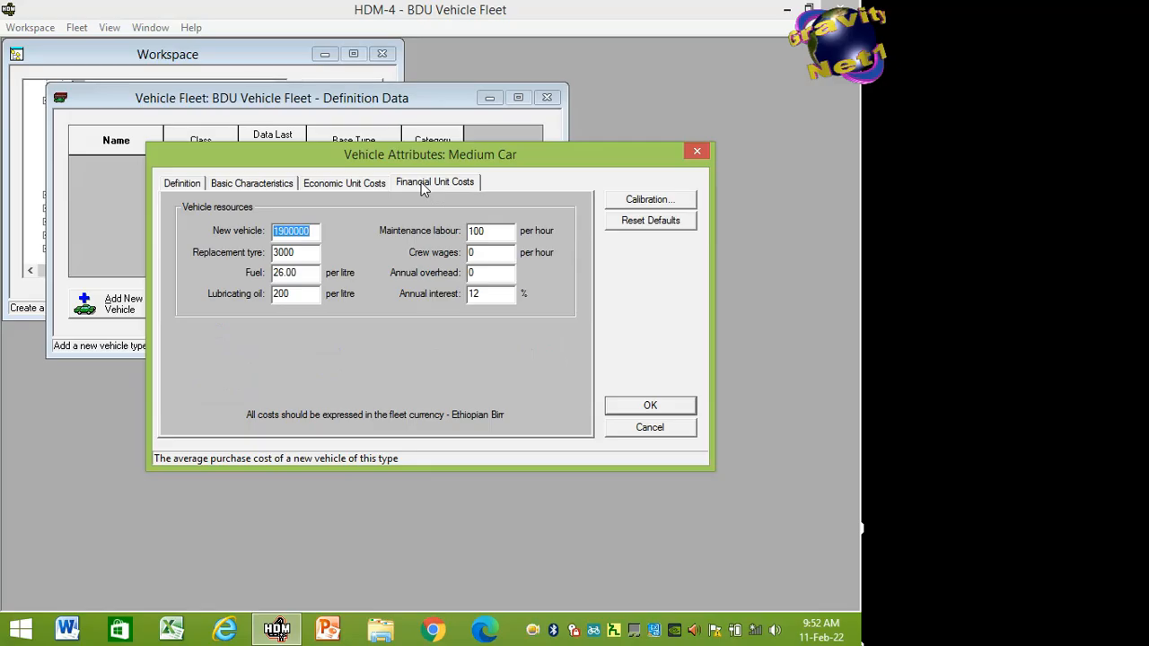
{"action": "left_click", "coordinate": [624, 405]}
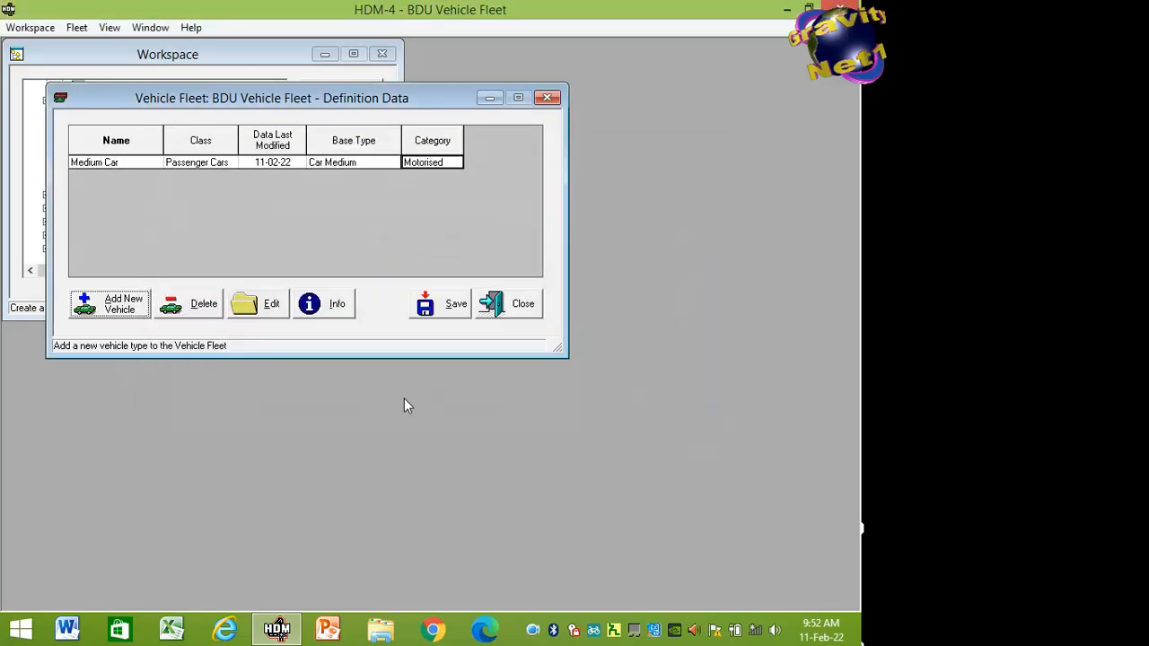
{"action": "left_click", "coordinate": [452, 308]}
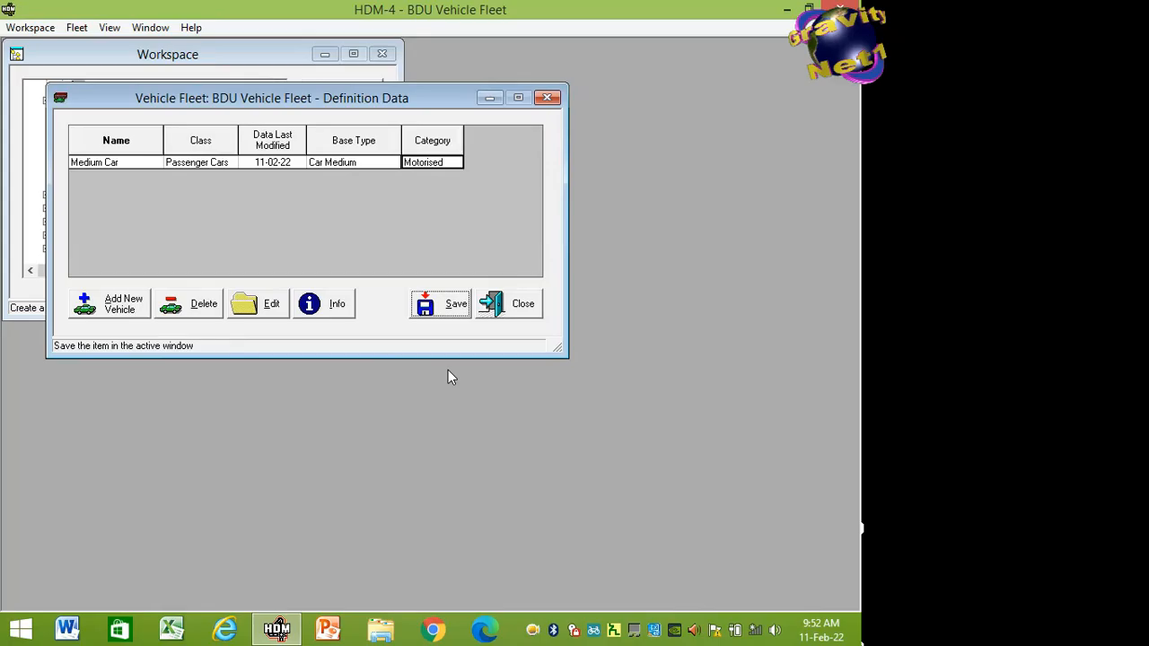
Add a motorised vehicle based on Bus Light to the fleet, named Small Bus, using the Constant Life method.
{"action": "left_click", "coordinate": [131, 310]}
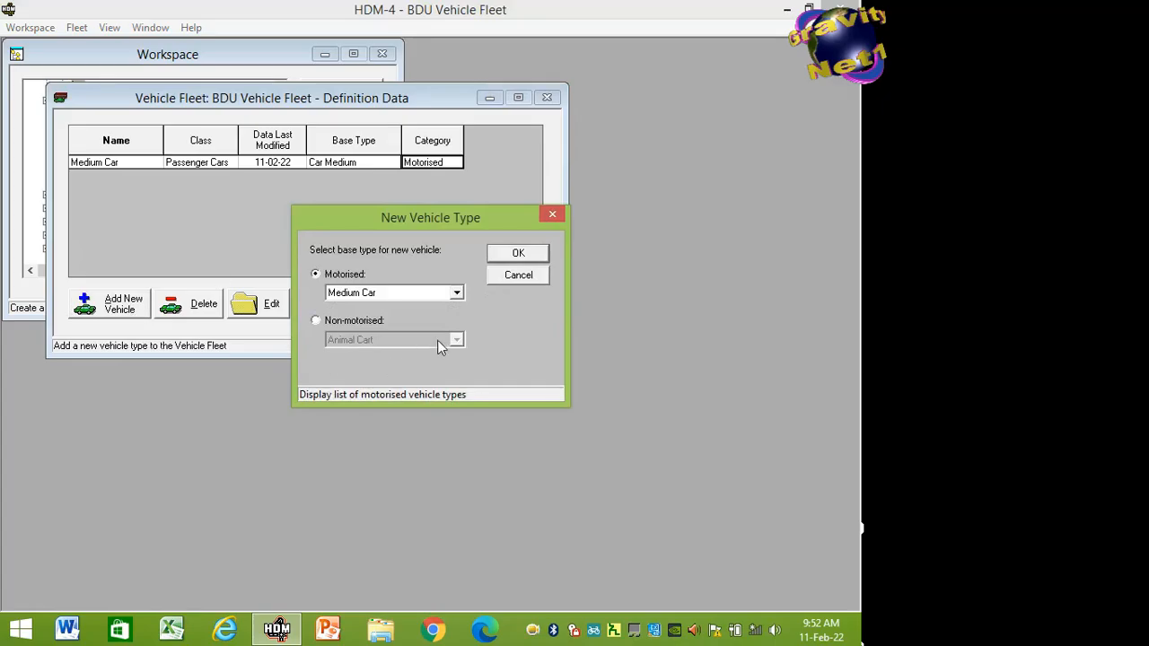
{"action": "left_click", "coordinate": [457, 295]}
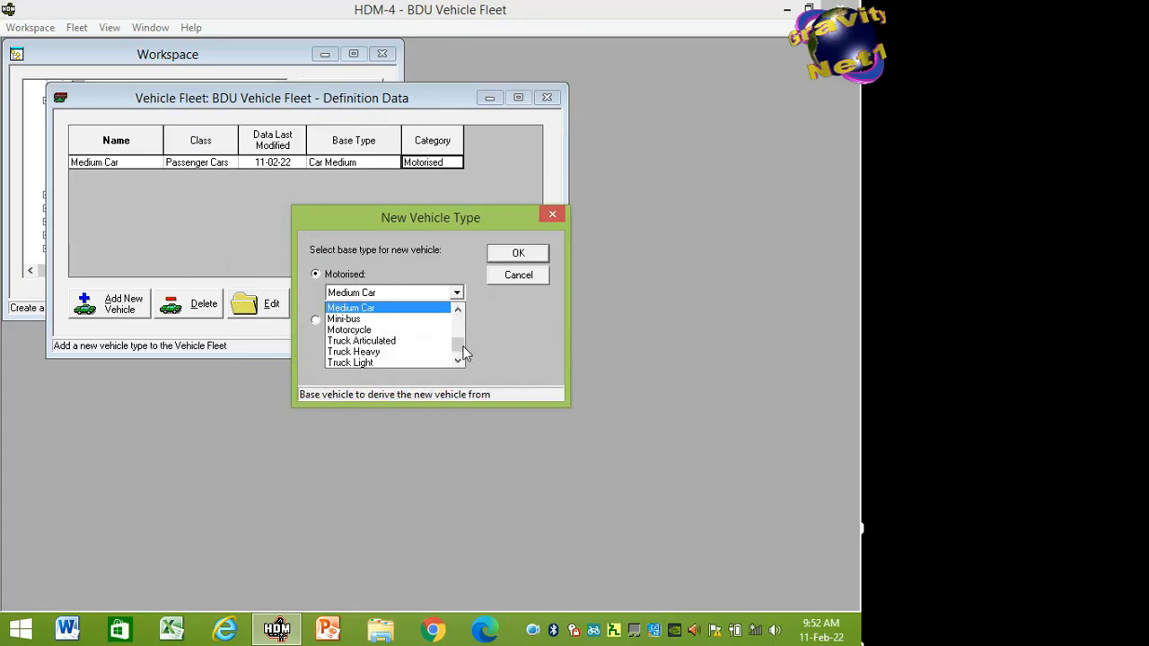
{"action": "left_click_drag", "start_coordinate": [458, 344], "coordinate": [456, 321]}
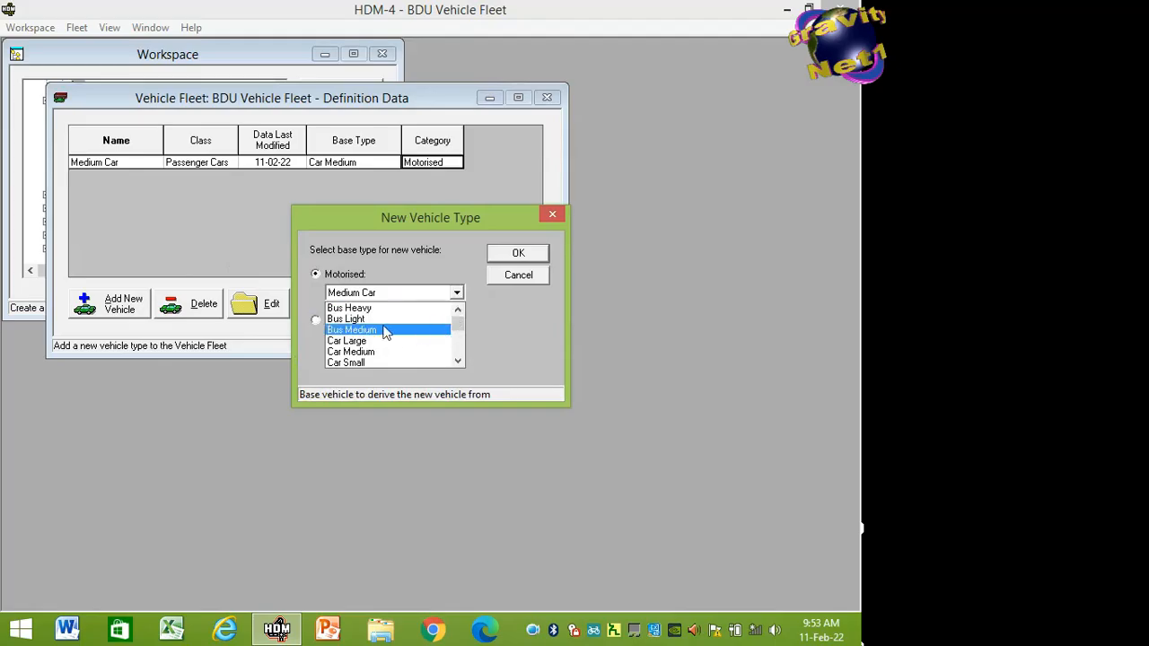
{"action": "key", "text": "Up"}
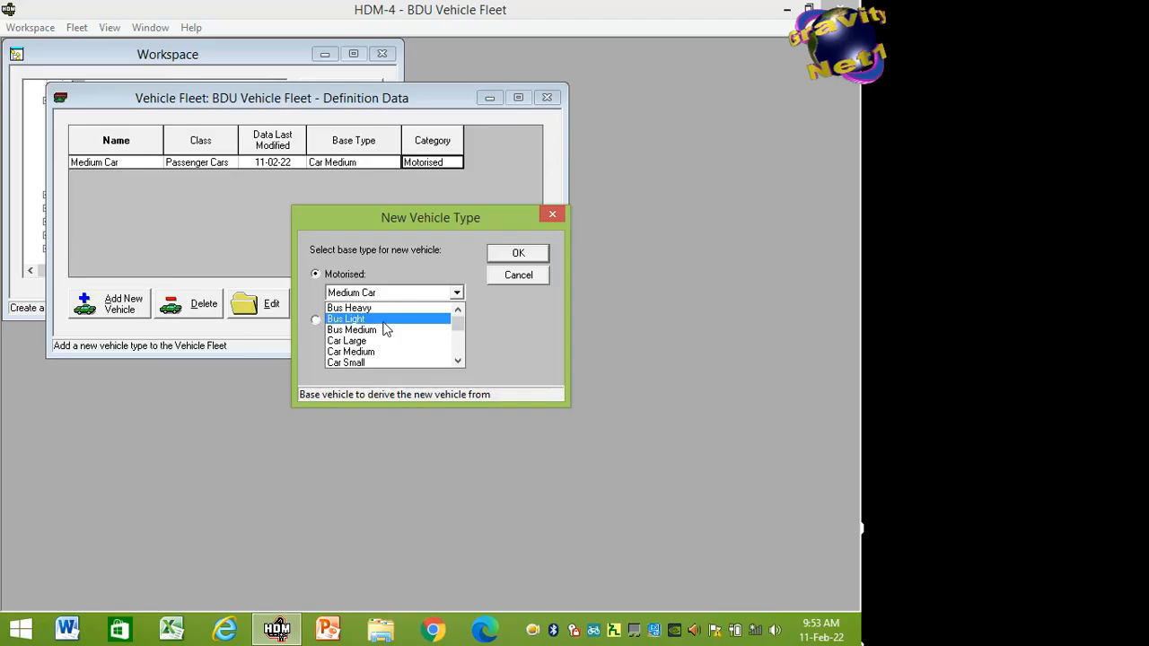
{"action": "key", "text": "Return"}
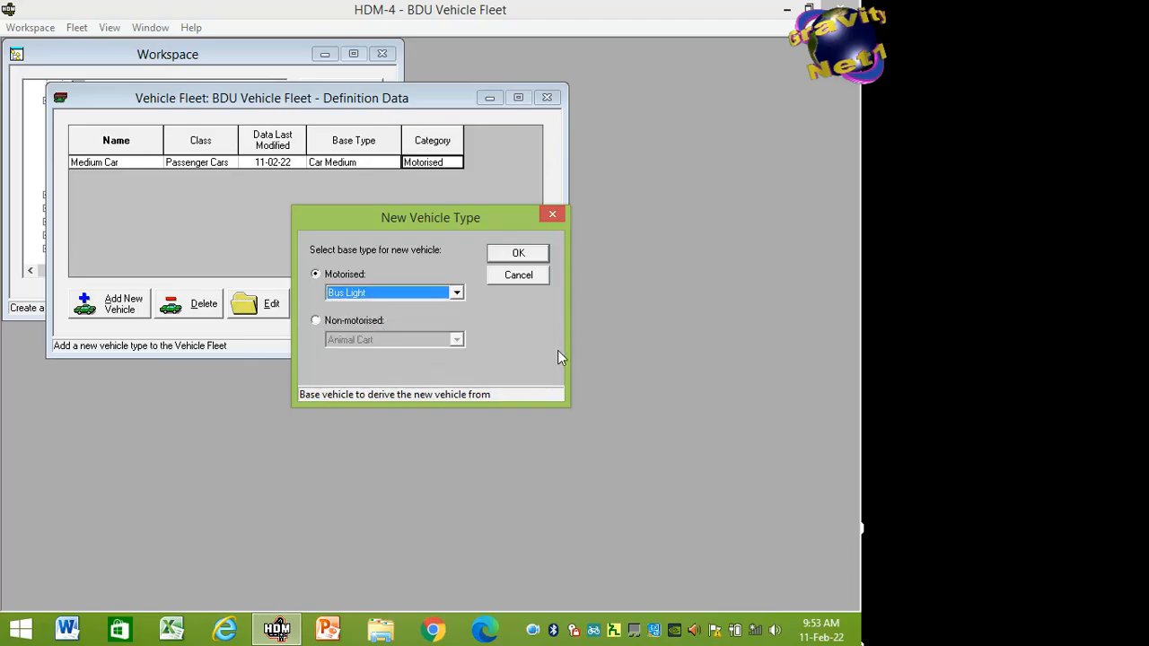
{"action": "left_click", "coordinate": [519, 255]}
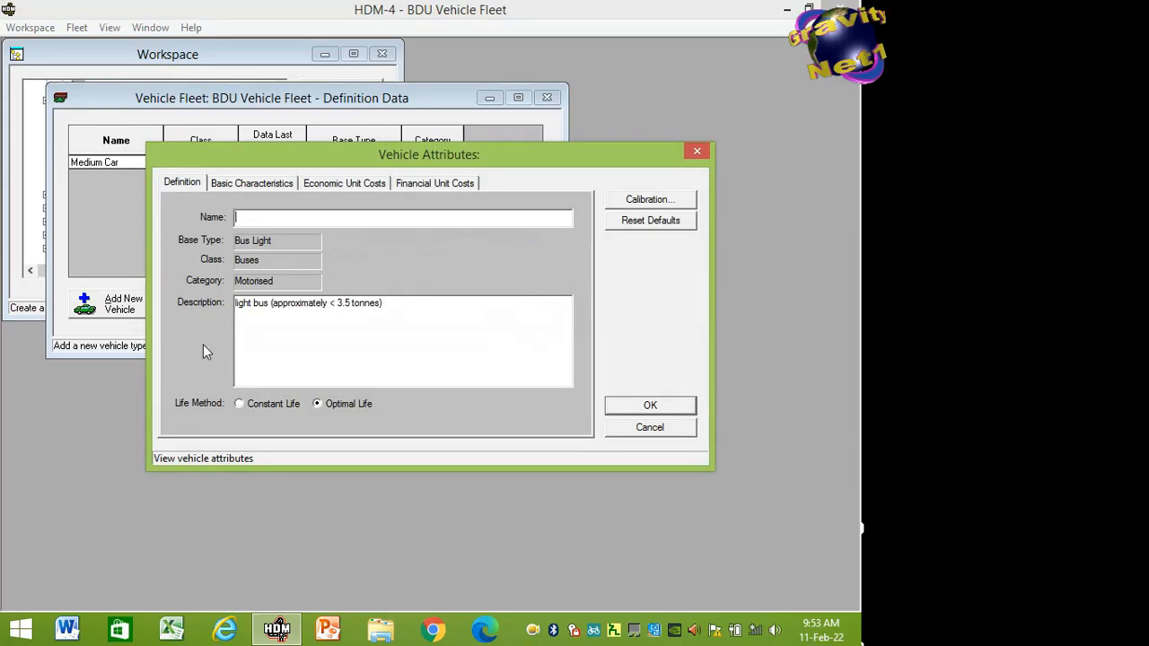
{"action": "type", "text": "Small Bus"}
{"action": "left_click", "coordinate": [240, 404]}
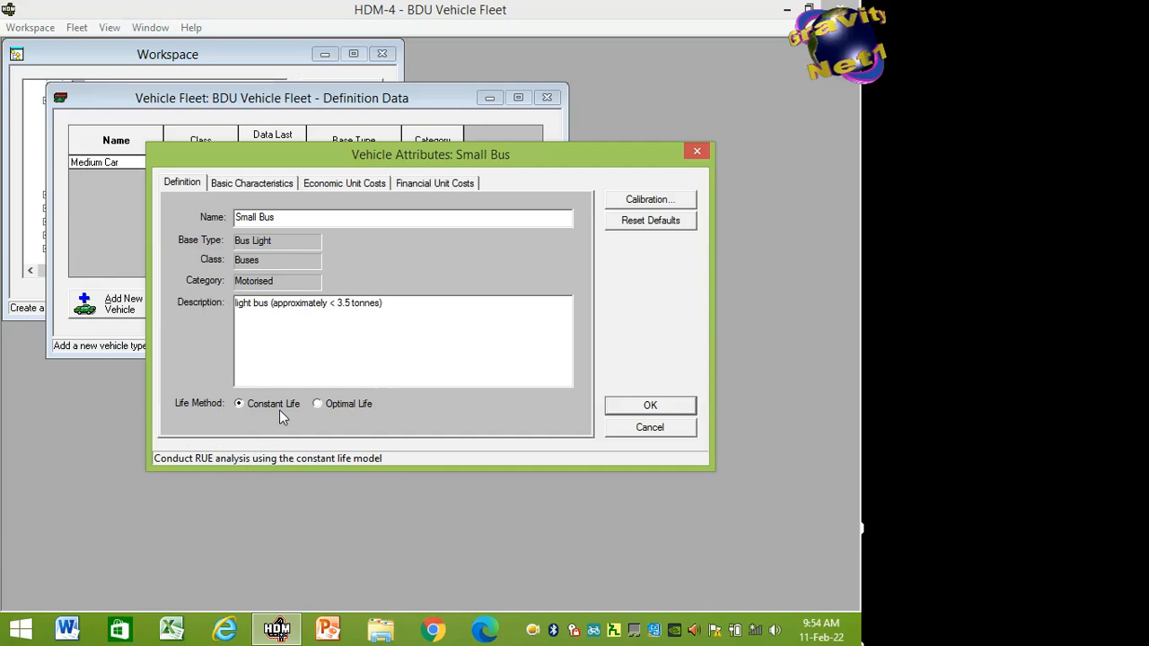
Set the Small Bus's average service life to 12 years in its basic characteristics.
{"action": "left_click", "coordinate": [268, 184]}
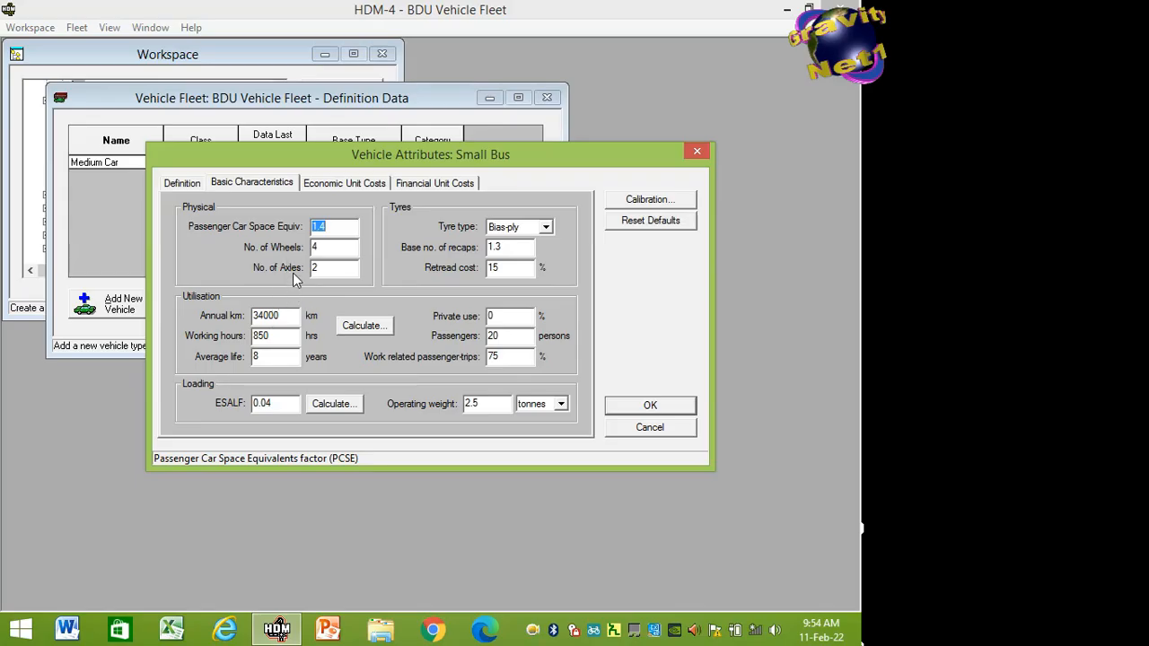
{"action": "left_click", "coordinate": [349, 230]}
{"action": "left_click", "coordinate": [270, 356]}
{"action": "key", "text": "BackSpace"}
{"action": "type", "text": "12"}
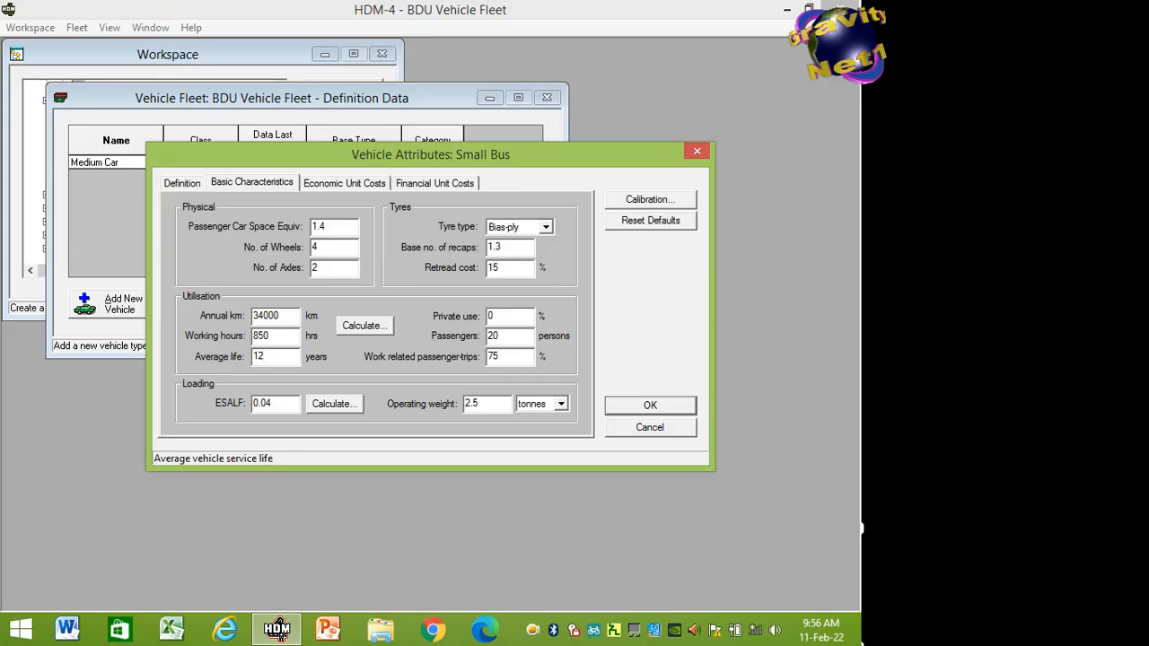
Set the Small Bus's average number of passengers to 27 persons and keep the work-related passenger-trips percentage.
{"action": "left_click", "coordinate": [528, 338]}
{"action": "key", "text": "BackSpace"}
{"action": "type", "text": "7"}
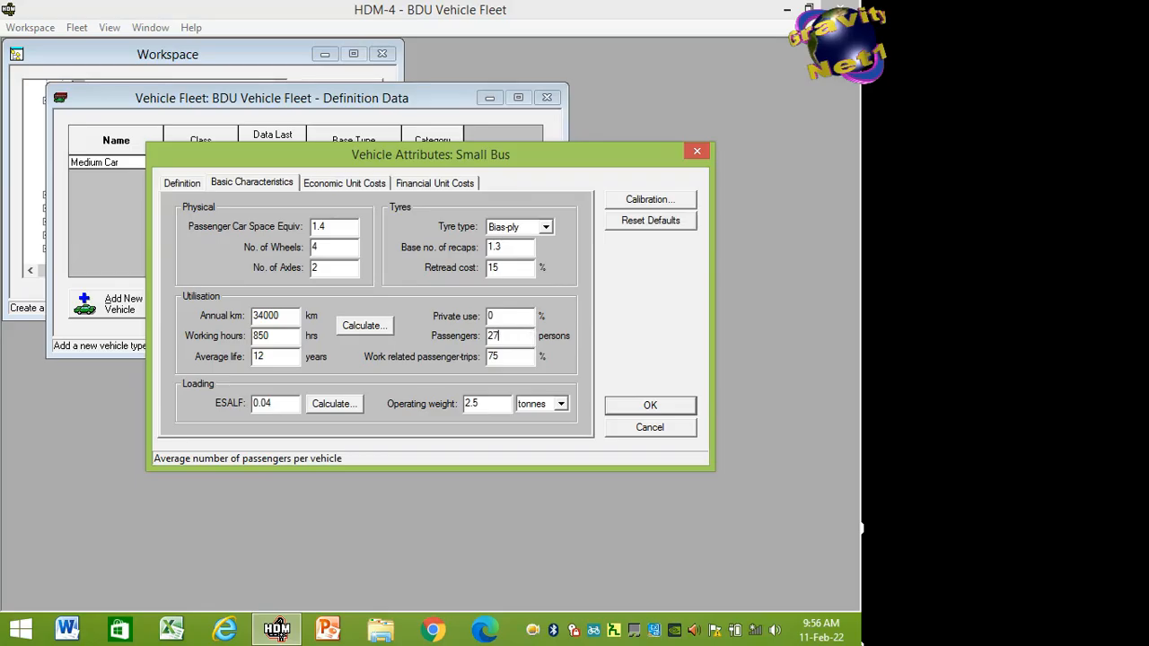
{"action": "left_click", "coordinate": [516, 363]}
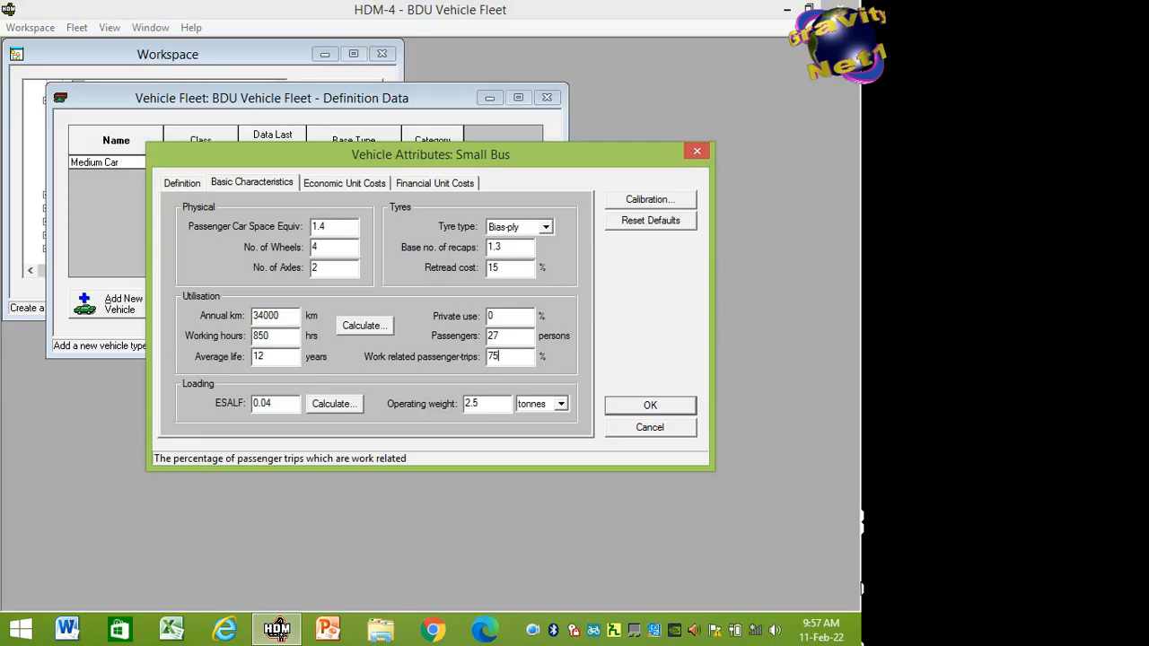
Set the Small Bus's economic unit costs to 1411000 for a new vehicle, 7470 for a replacement tyre, 19.24 for fuel and 166 for lubricating oil.
{"action": "left_click", "coordinate": [338, 184]}
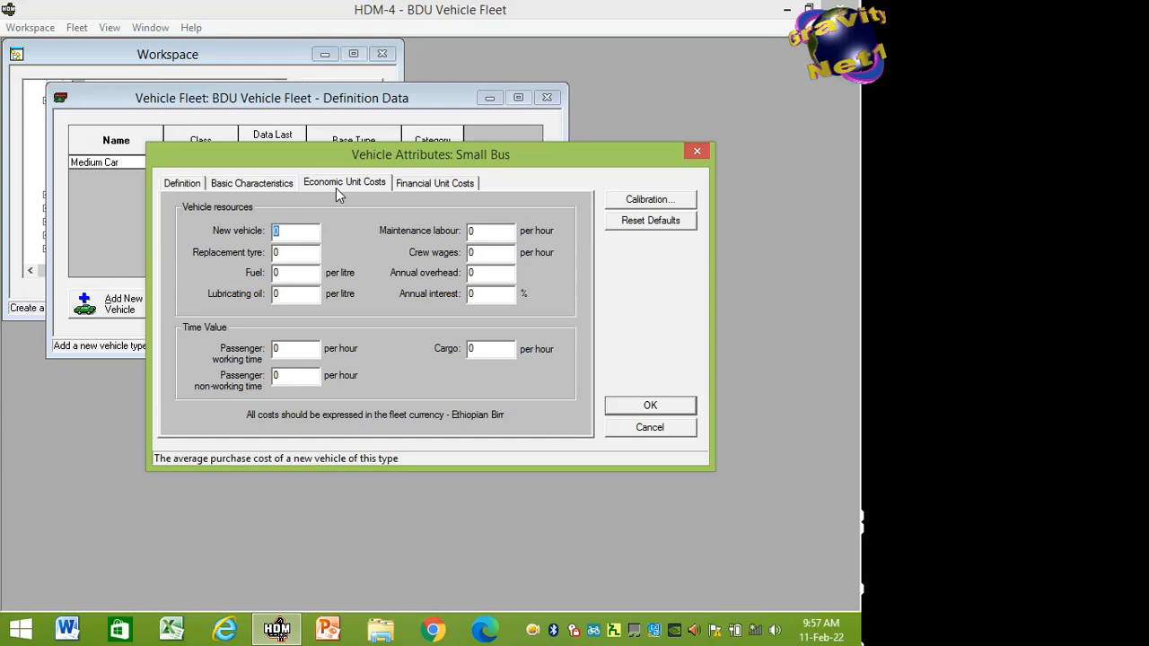
{"action": "type", "text": "1411000"}
{"action": "key", "text": "Tab"}
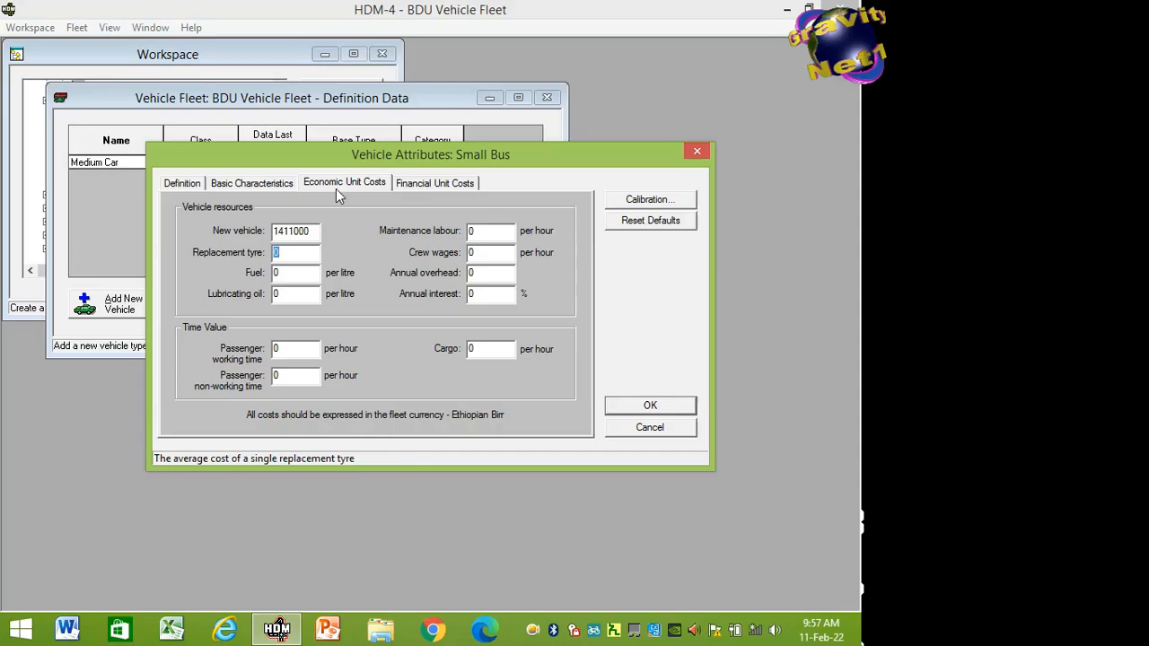
{"action": "type", "text": "7470"}
{"action": "key", "text": "Tab"}
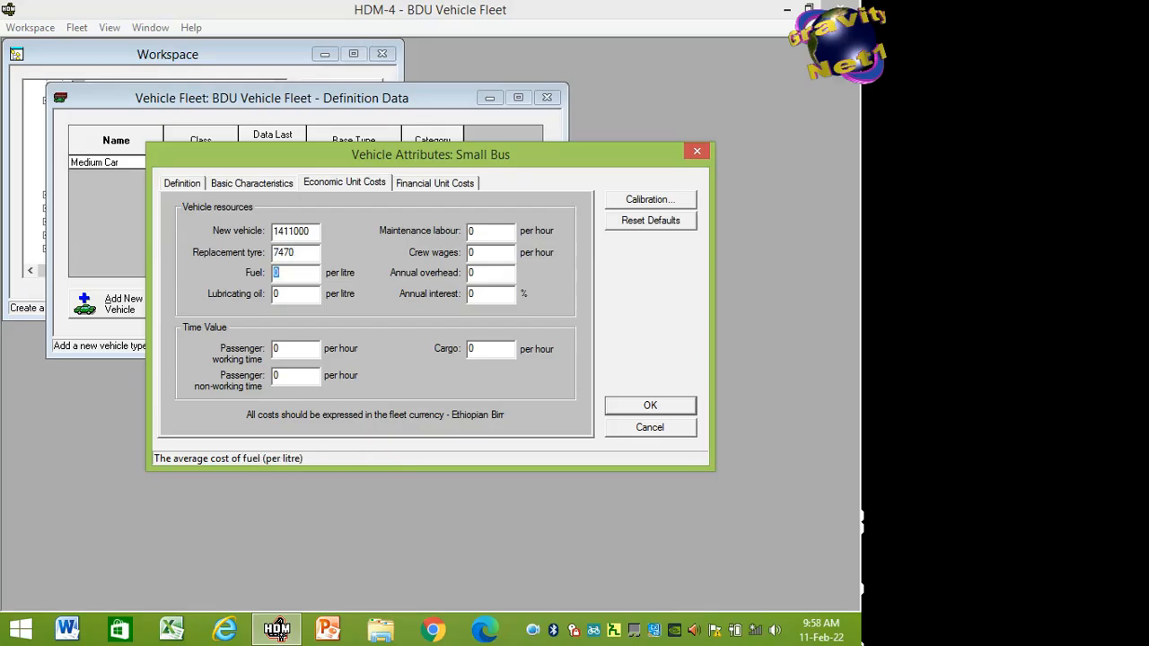
{"action": "type", "text": "19.24"}
{"action": "key", "text": "Tab"}
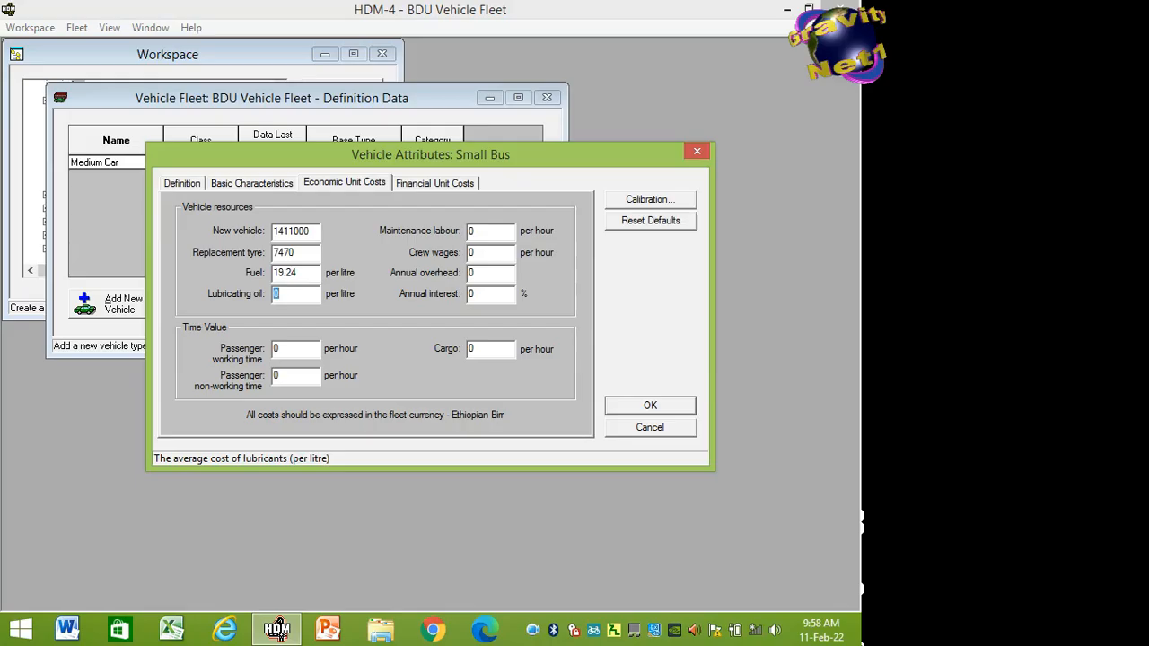
{"action": "type", "text": "166"}
{"action": "key", "text": "Tab"}
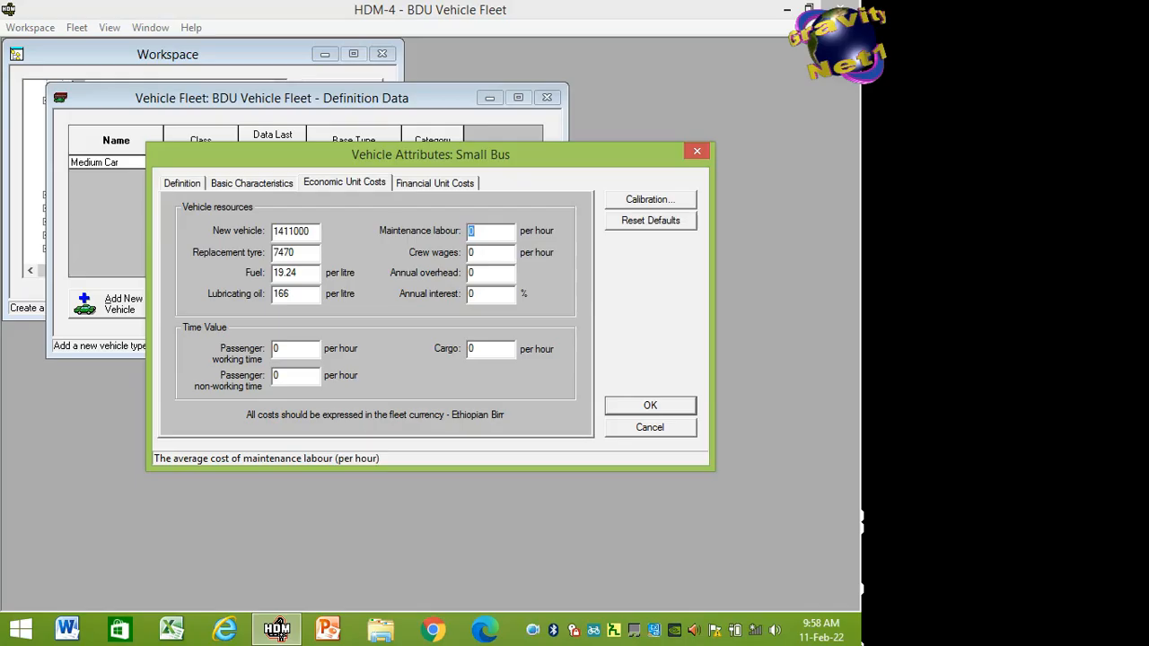
Set the Small Bus's economic maintenance labour to 104 per hour, crew wages to 26 per hour, annual overhead to 28220 and annual interest to 12%.
{"action": "type", "text": "104"}
{"action": "key", "text": "Tab"}
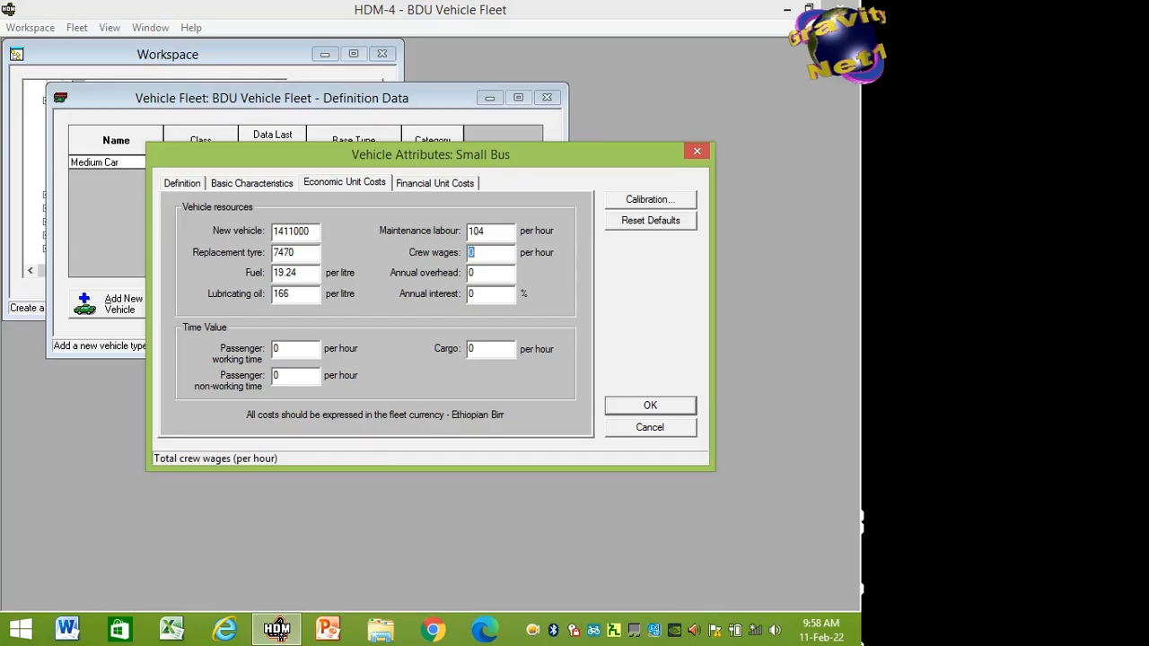
{"action": "type", "text": "28220"}
{"action": "key", "text": "Tab"}
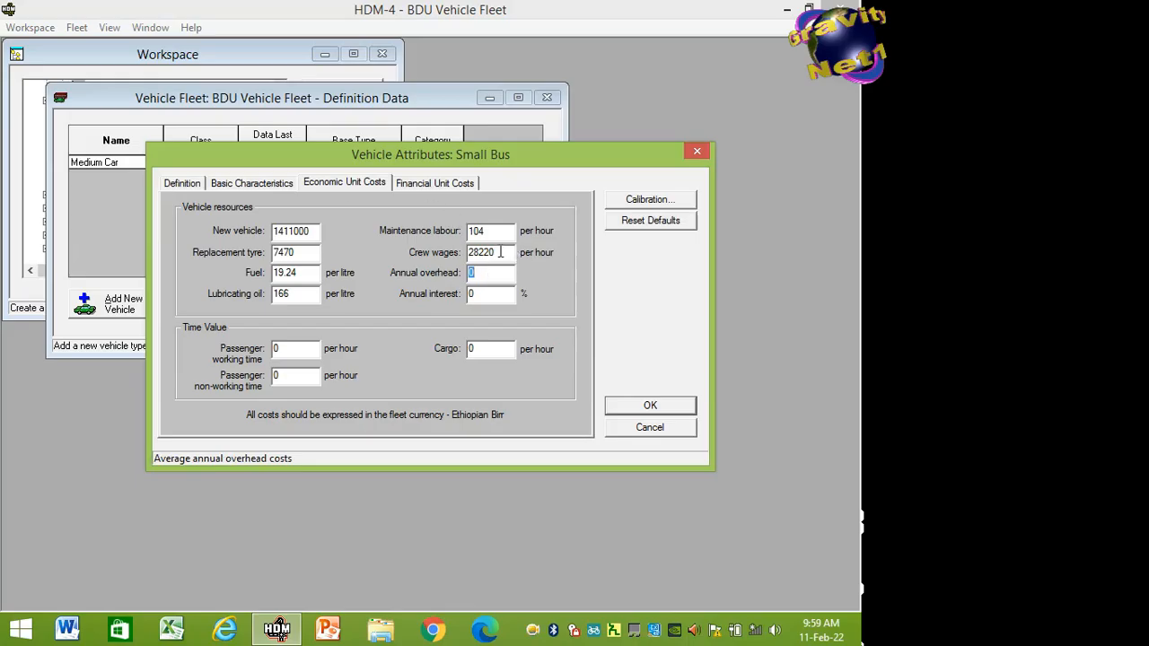
{"action": "left_click_drag", "start_coordinate": [499, 253], "coordinate": [464, 253]}
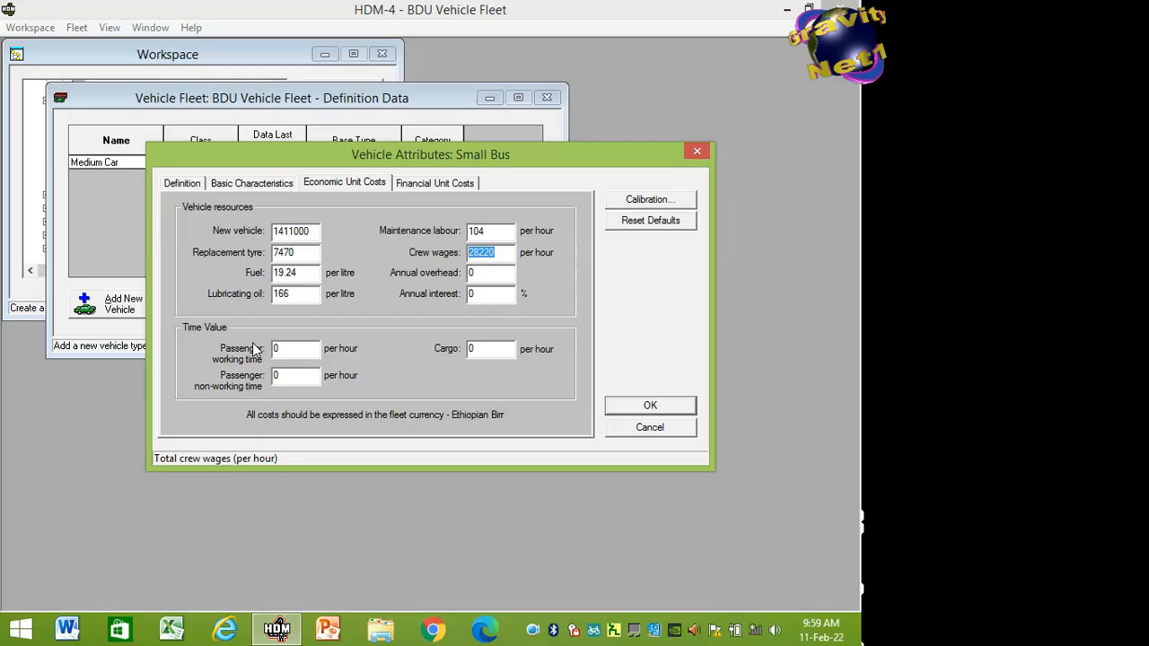
{"action": "type", "text": "26"}
{"action": "key", "text": "Tab"}
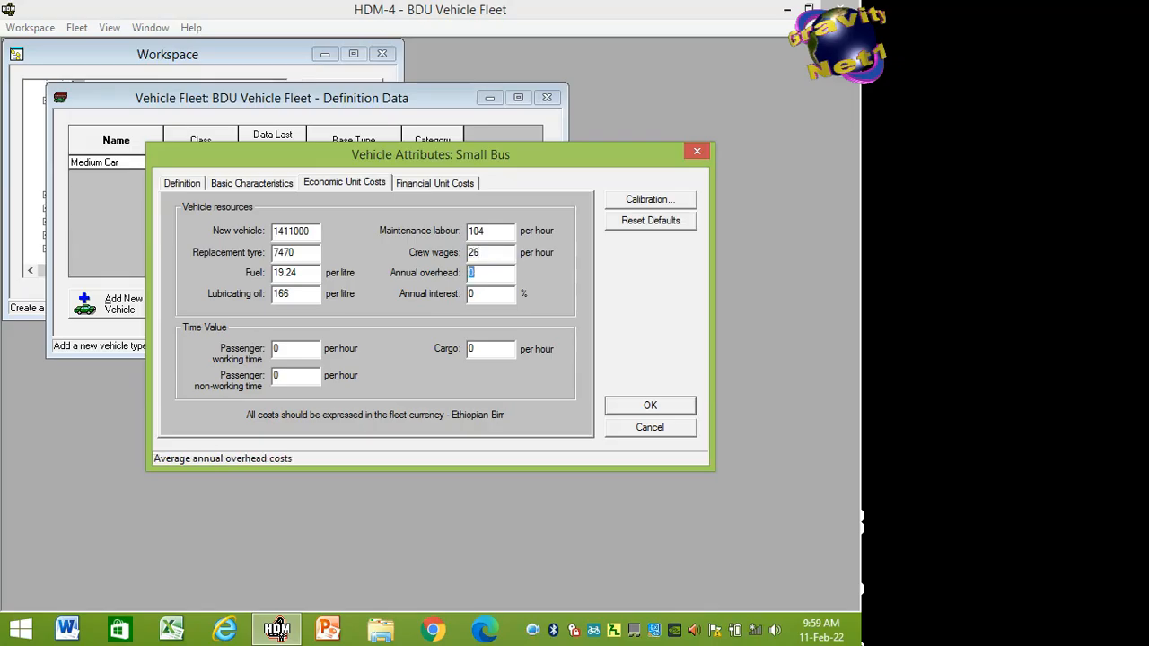
{"action": "type", "text": "28220"}
{"action": "key", "text": "Tab"}
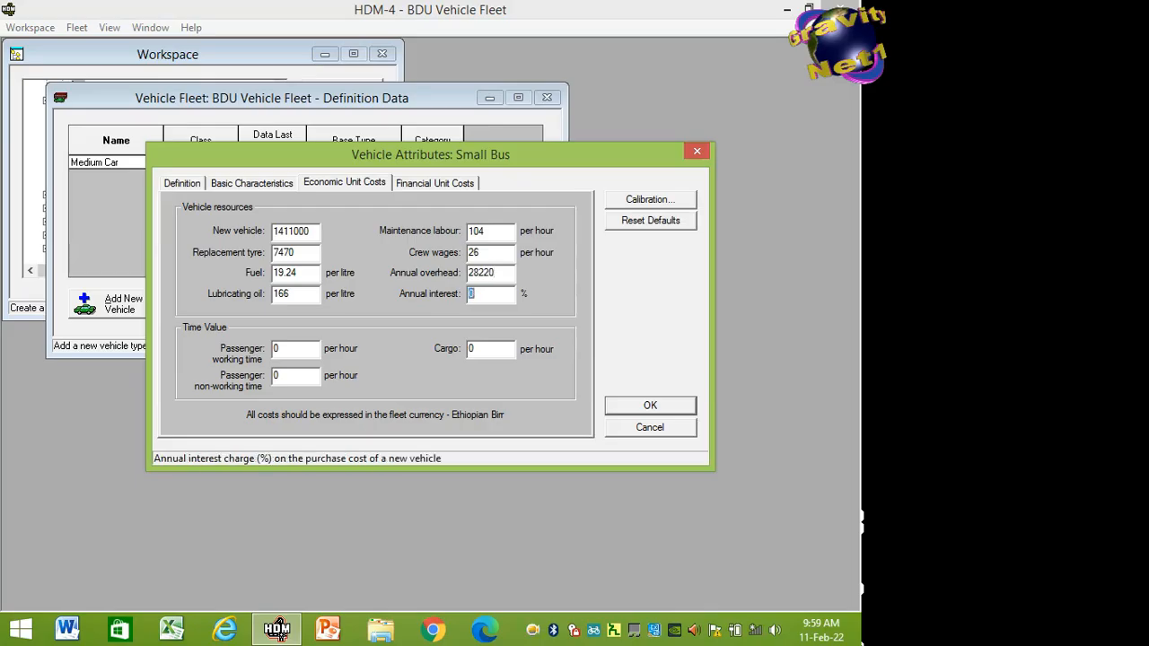
{"action": "type", "text": "12"}
Set the Small Bus's passenger time values to 170.5 per hour for working time and 85.25 per hour for non-working time.
{"action": "left_click", "coordinate": [275, 350]}
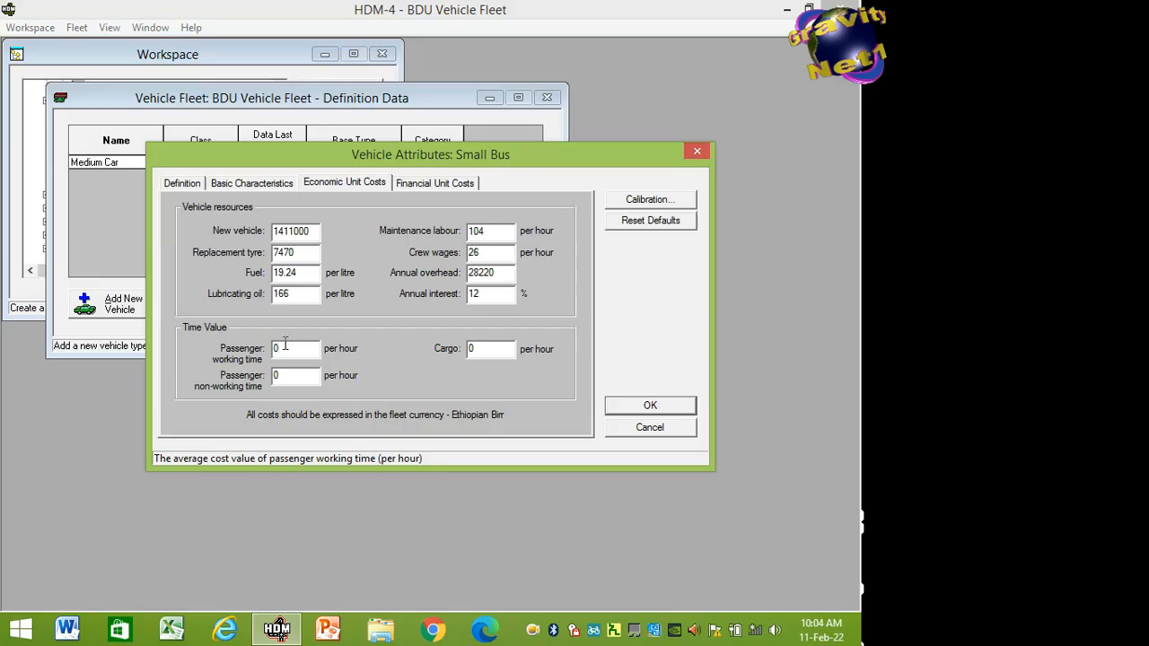
{"action": "key", "text": "BackSpace"}
{"action": "type", "text": "170.5"}
{"action": "key", "text": "Tab"}
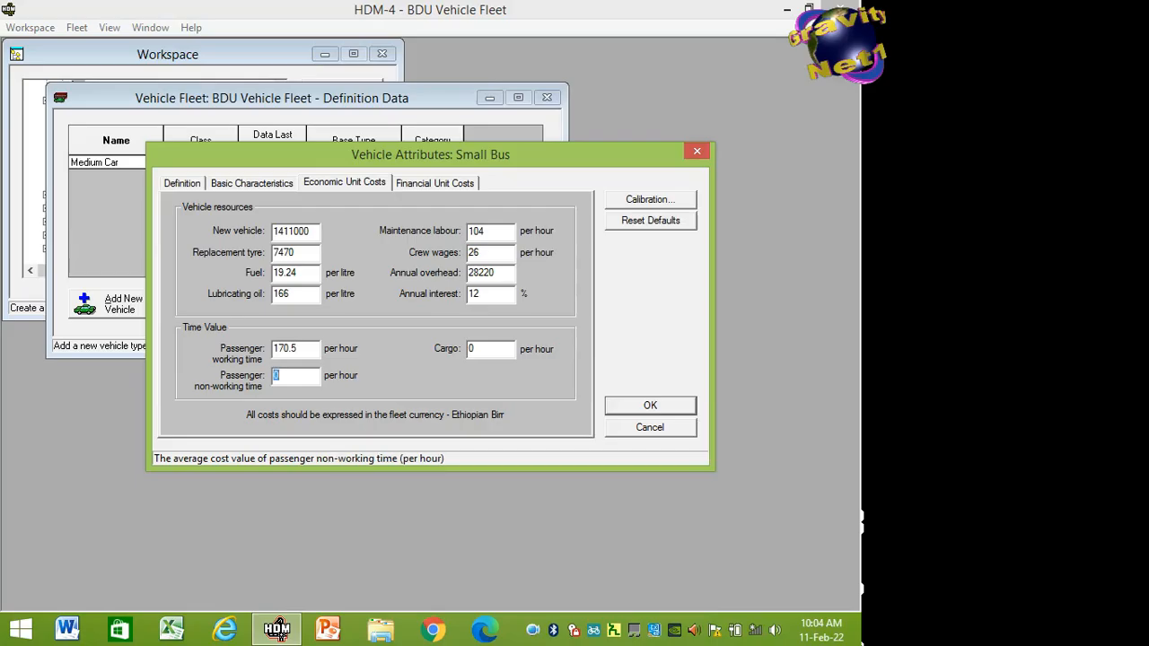
{"action": "type", "text": "85.25"}
{"action": "left_click", "coordinate": [498, 350]}
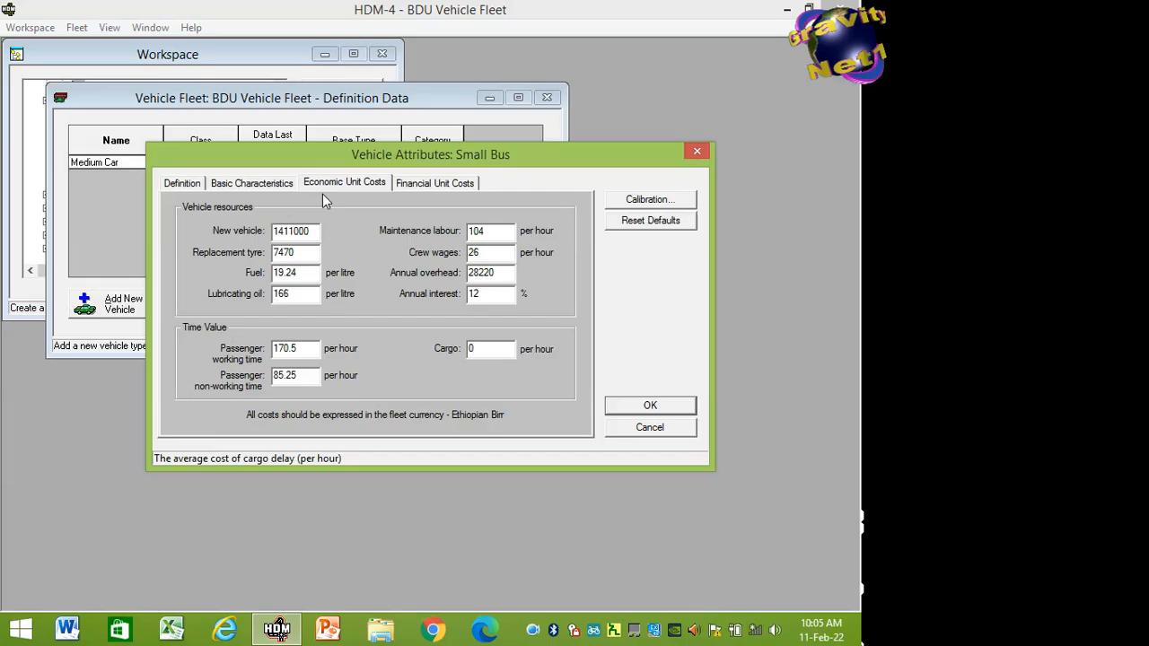
Set the Small Bus's financial unit costs to 1700000 for a new vehicle, 9000 for a replacement tyre, 23.18 for fuel and 200 for lubricating oil.
{"action": "left_click", "coordinate": [438, 186]}
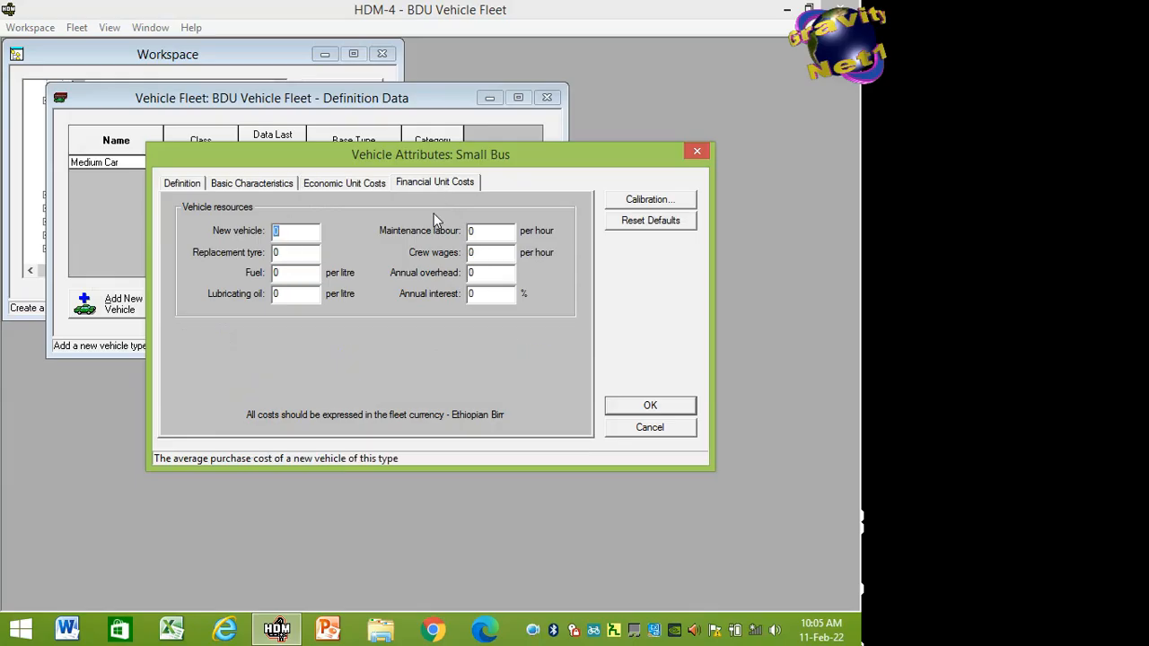
{"action": "type", "text": "1700000"}
{"action": "key", "text": "Tab"}
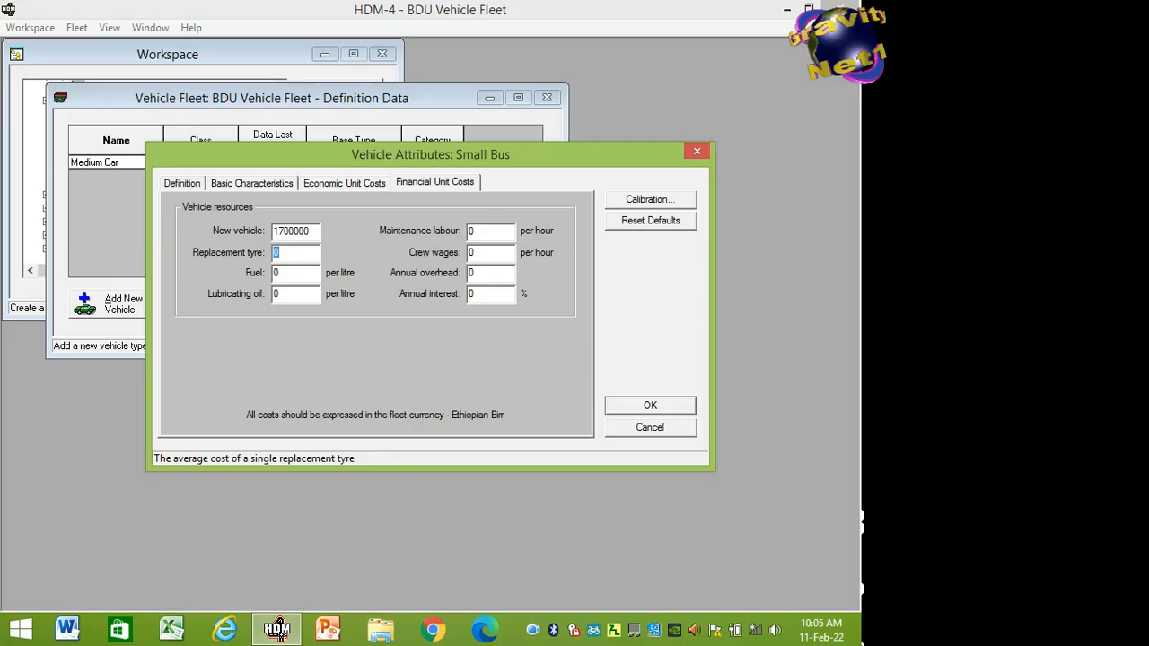
{"action": "type", "text": "9000"}
{"action": "key", "text": "Tab"}
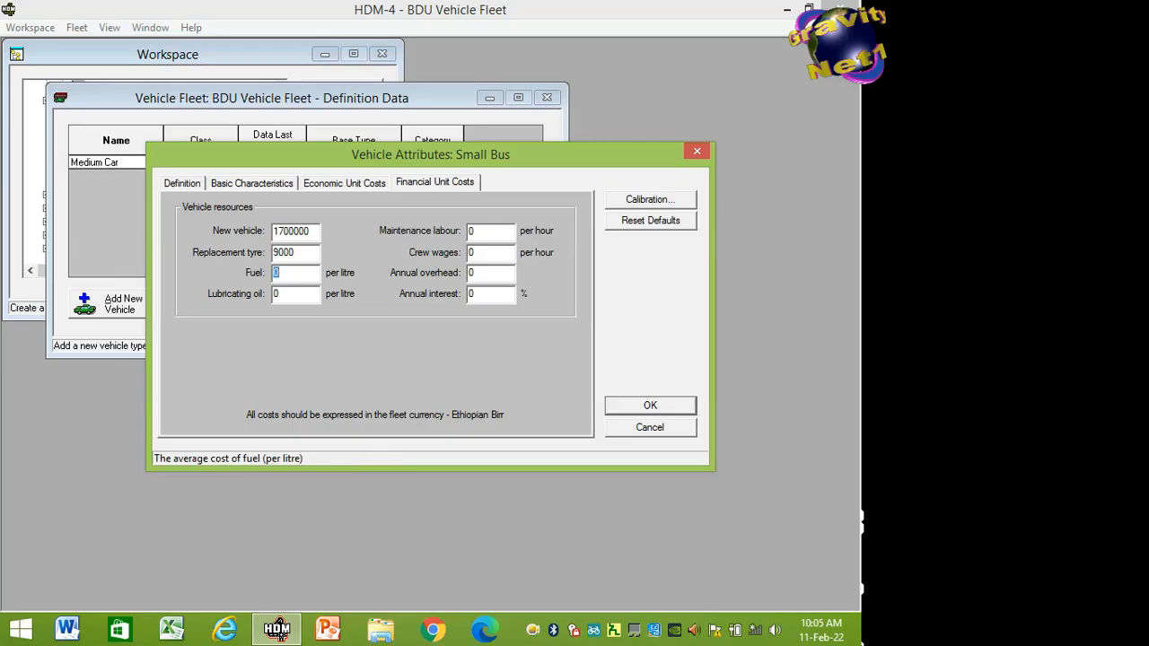
{"action": "type", "text": "23.18"}
{"action": "key", "text": "Tab"}
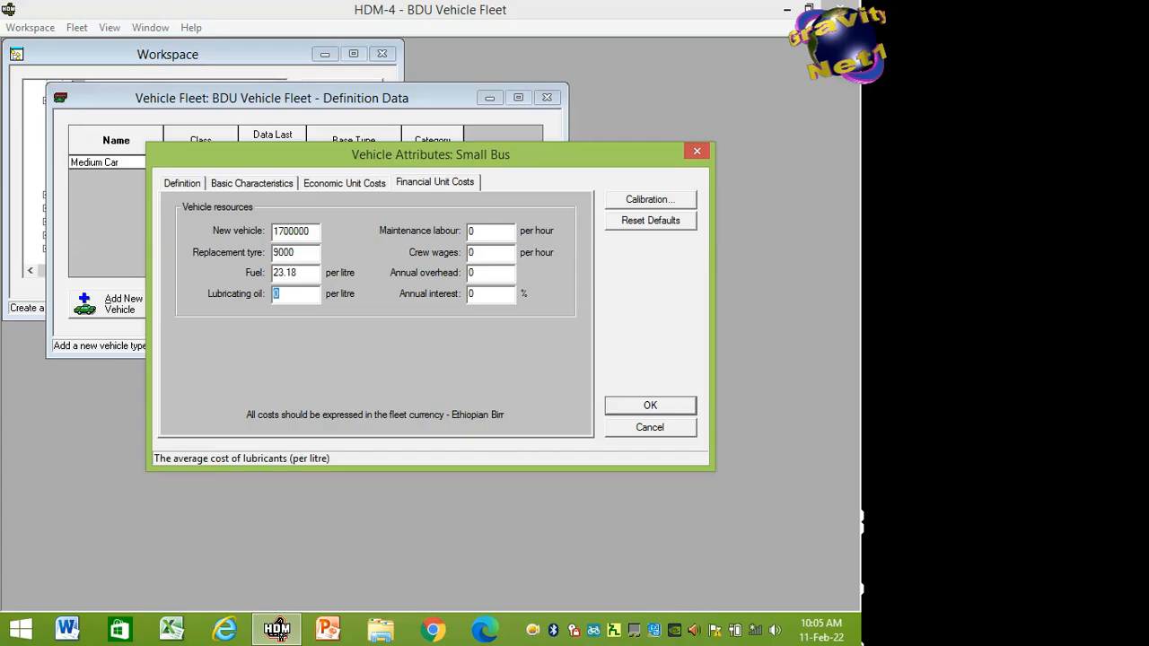
{"action": "type", "text": "200"}
{"action": "key", "text": "Tab"}
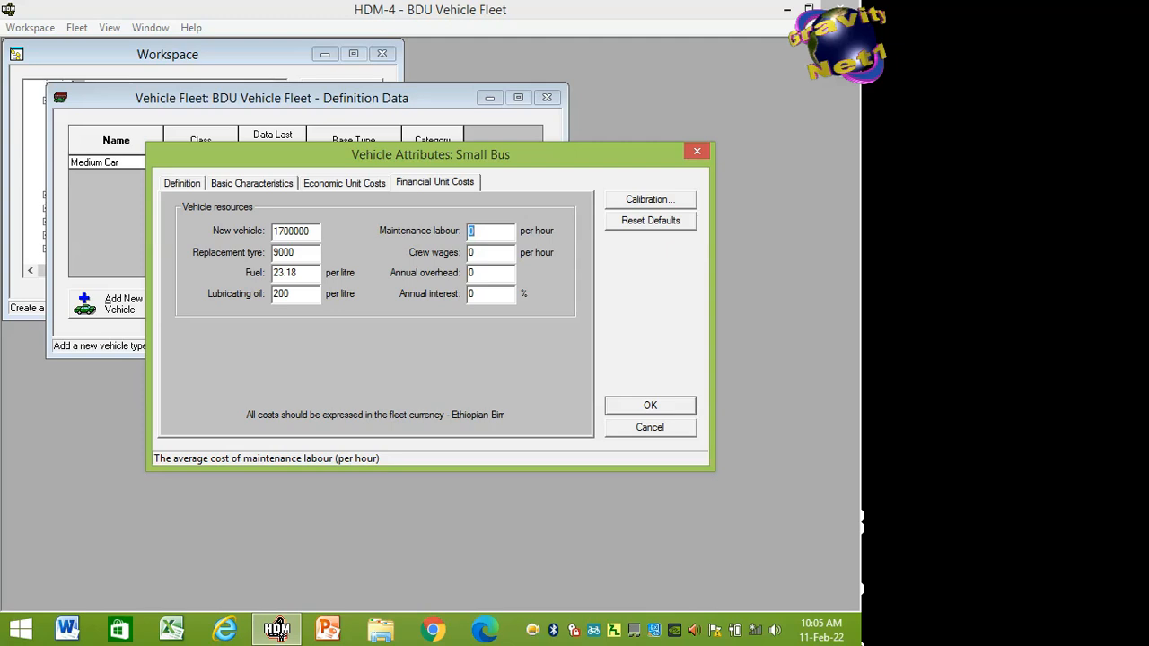
Set the Small Bus's financial maintenance labour cost to 125 per hour and its crew wages to 26 per hour.
{"action": "type", "text": "125"}
{"action": "key", "text": "Tab"}
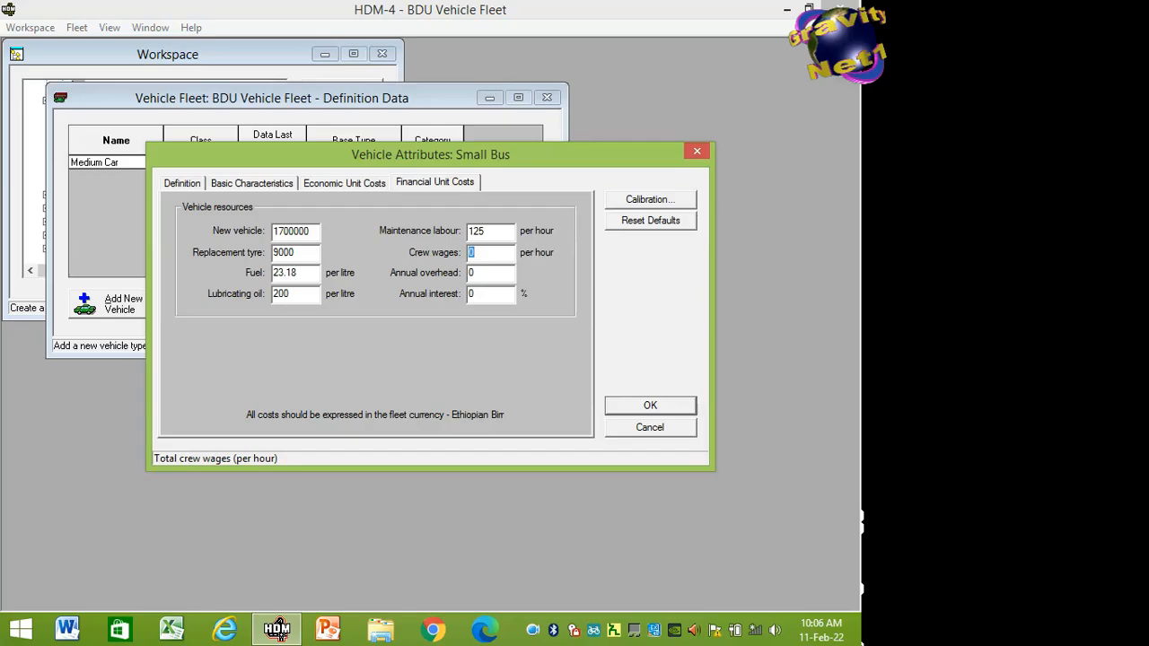
{"action": "type", "text": "26"}
Change the Small Bus's crew wages in the economic unit costs to 31.25 per hour.
{"action": "left_click", "coordinate": [308, 183]}
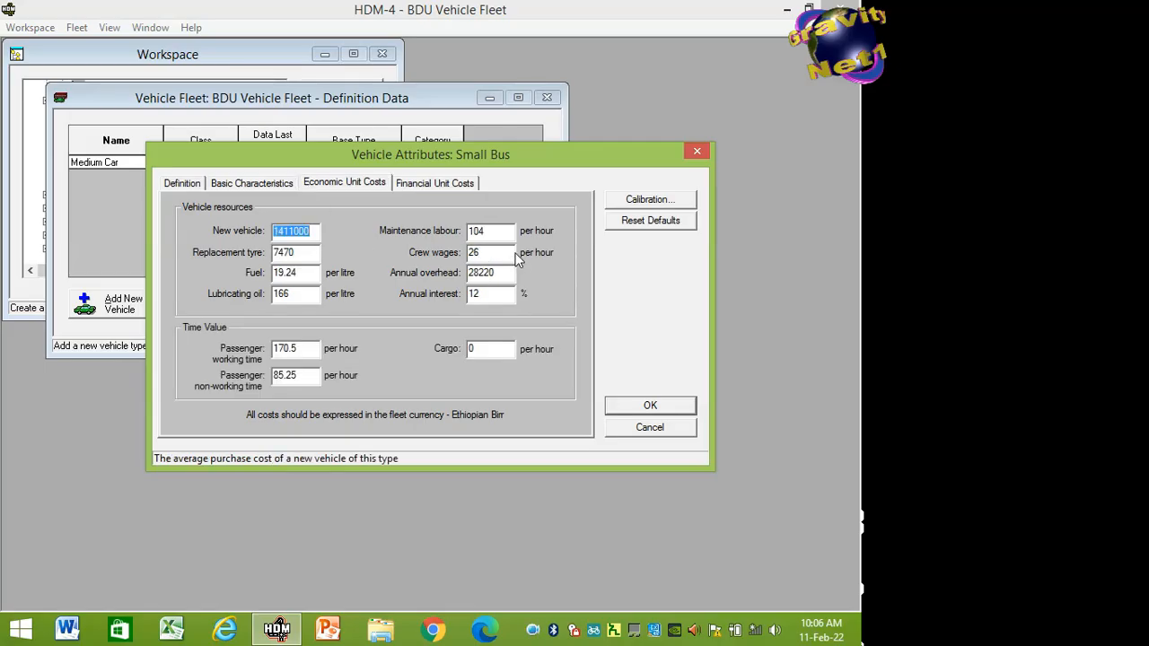
{"action": "left_click", "coordinate": [500, 252]}
{"action": "key", "text": "BackSpace"}
{"action": "key", "text": "BackSpace"}
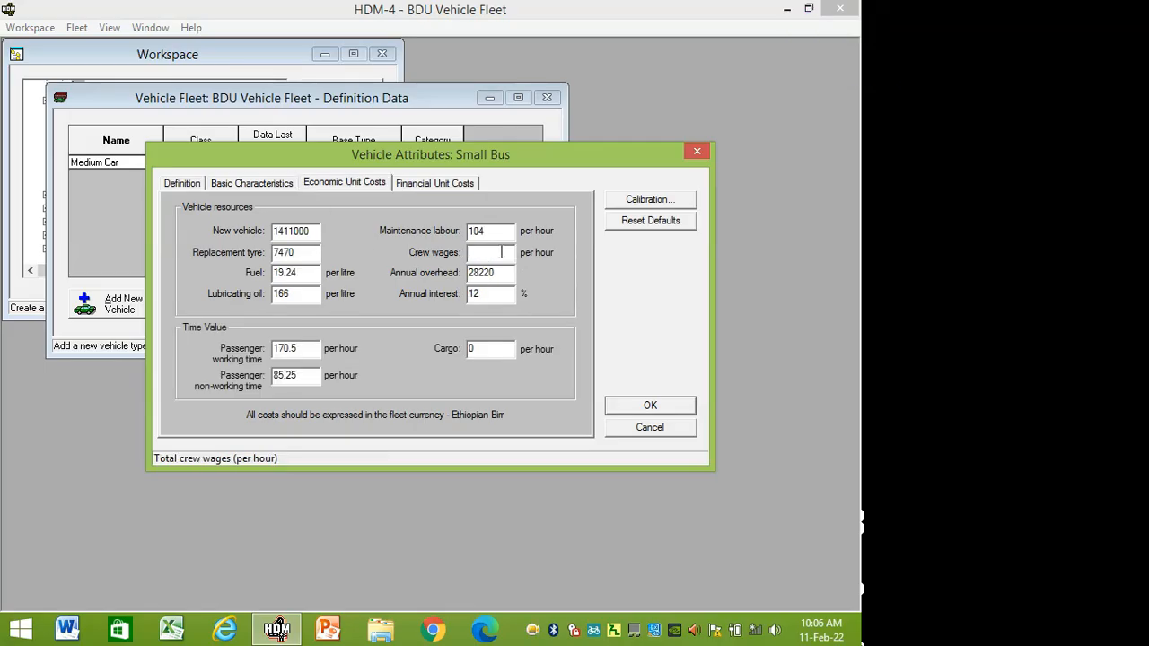
{"action": "type", "text": "31.25"}
Set the Small Bus's financial annual overhead to 34000 and annual interest to 12%, accept the attributes and save the vehicle fleet.
{"action": "left_click", "coordinate": [406, 182]}
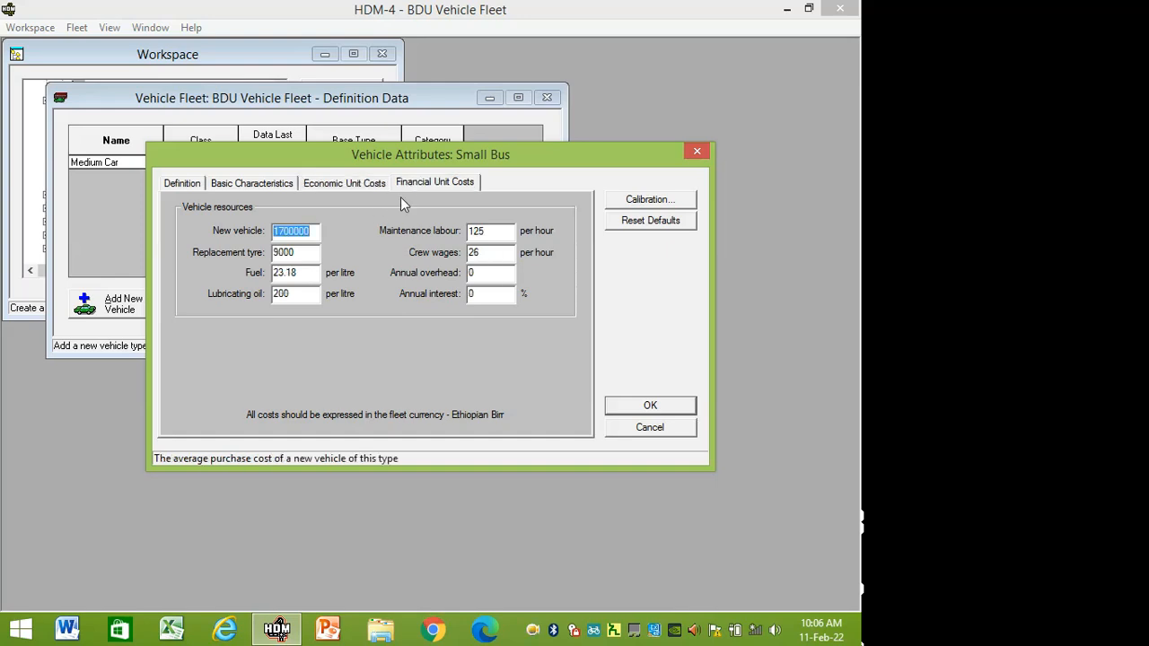
{"action": "left_click", "coordinate": [476, 273]}
{"action": "key", "text": "BackSpace"}
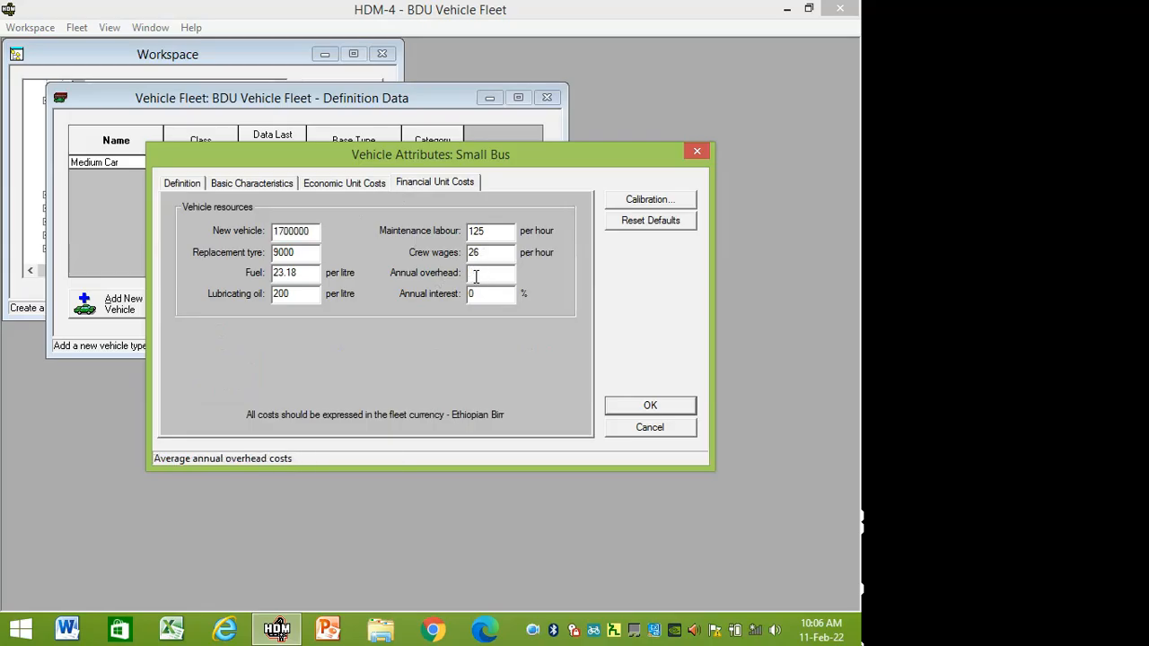
{"action": "type", "text": "34000"}
{"action": "key", "text": "Tab"}
{"action": "type", "text": "12"}
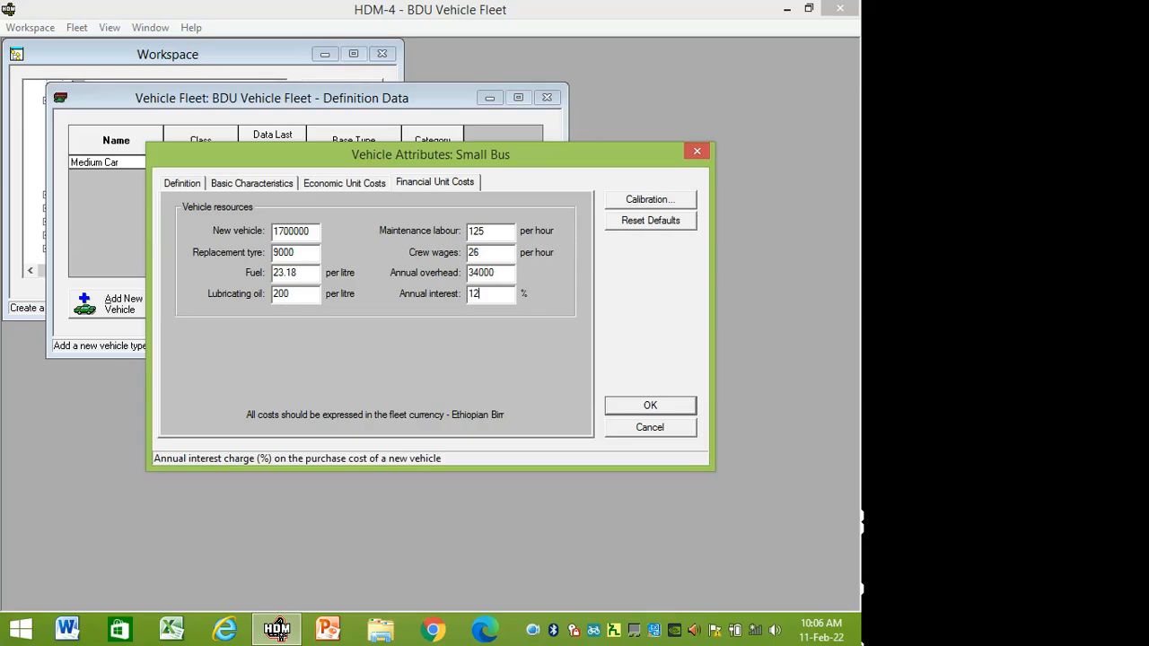
{"action": "left_click", "coordinate": [648, 406]}
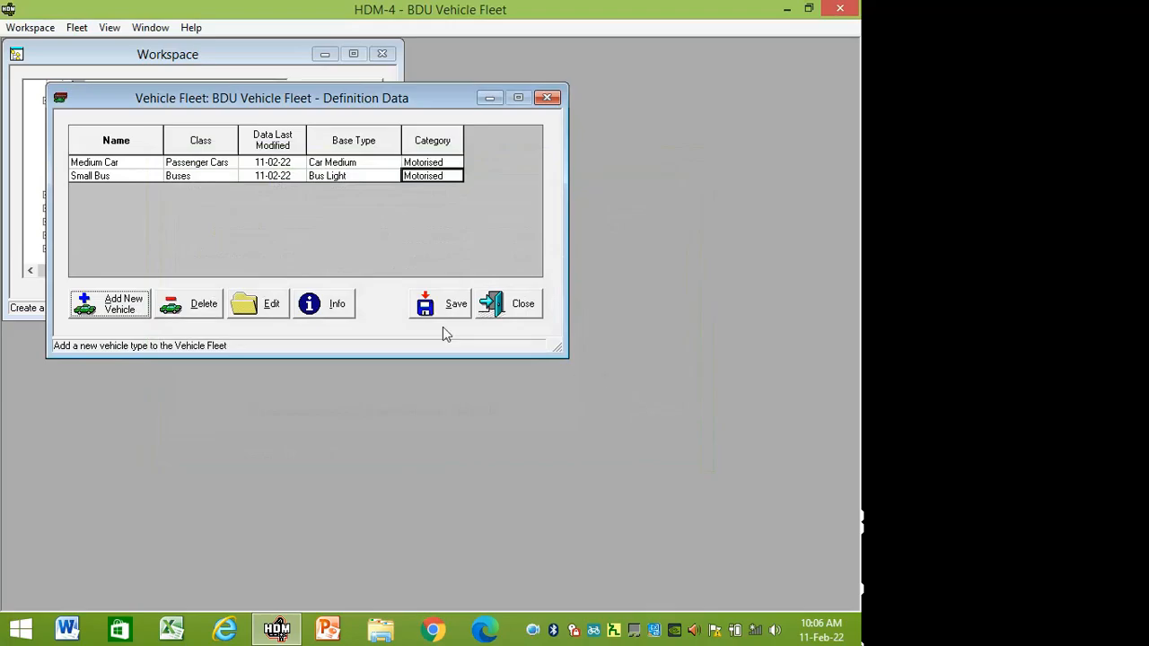
{"action": "left_click", "coordinate": [448, 305]}
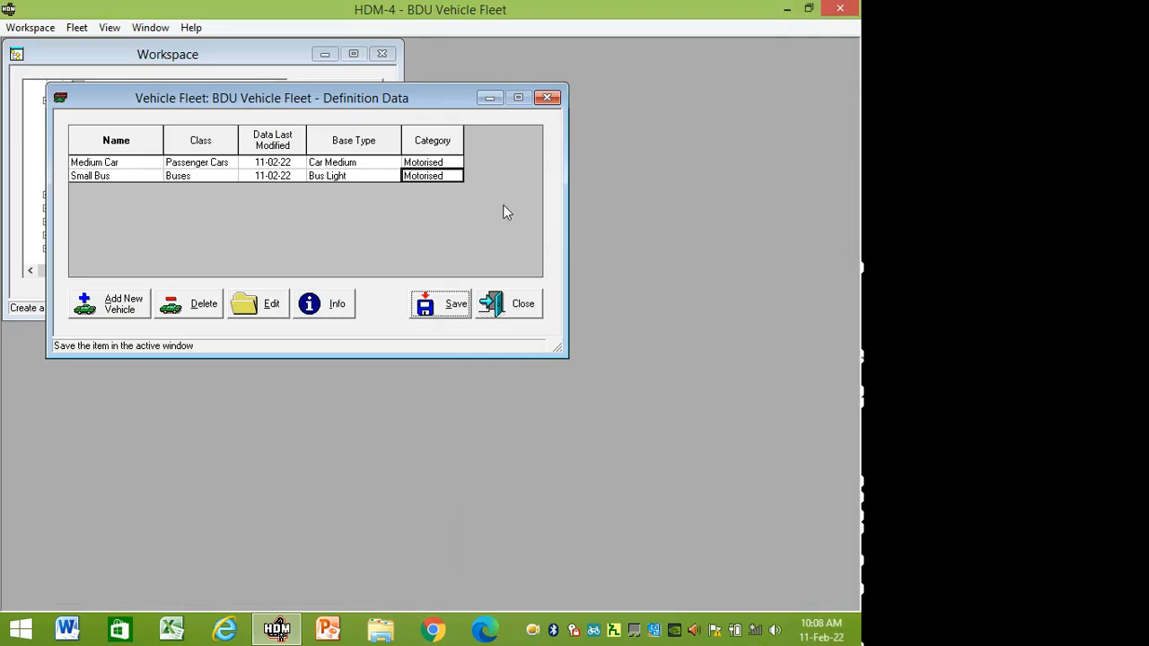
Minimise the HDM-4 window to return to the desktop.
{"action": "left_click", "coordinate": [533, 635]}
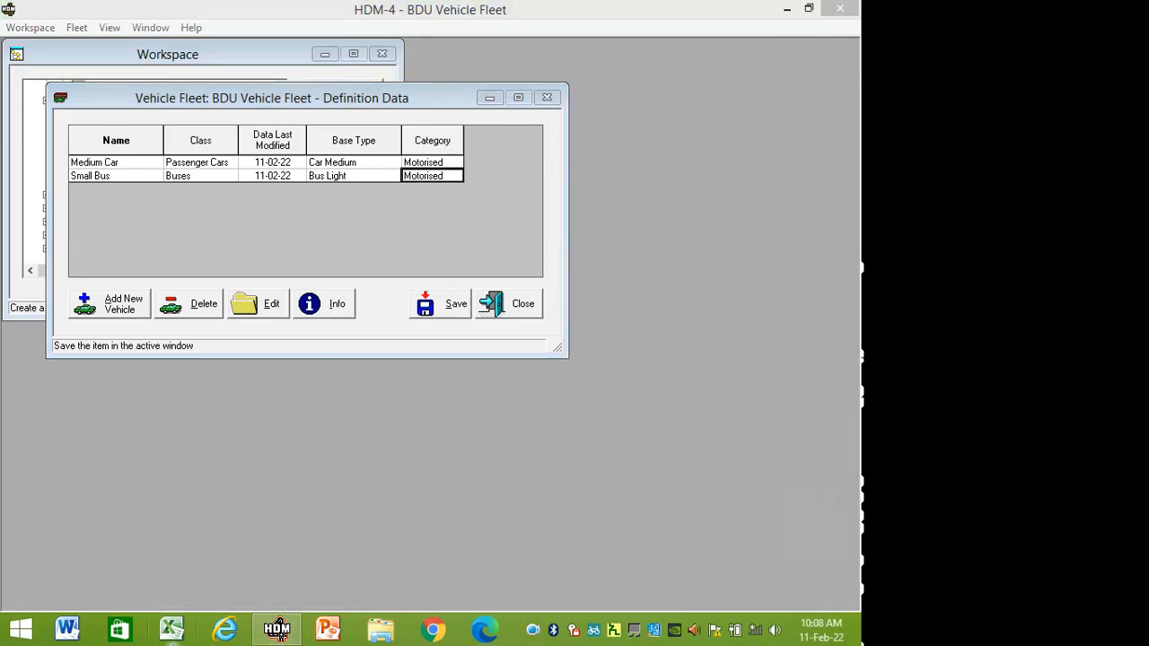
{"action": "left_click", "coordinate": [784, 11]}
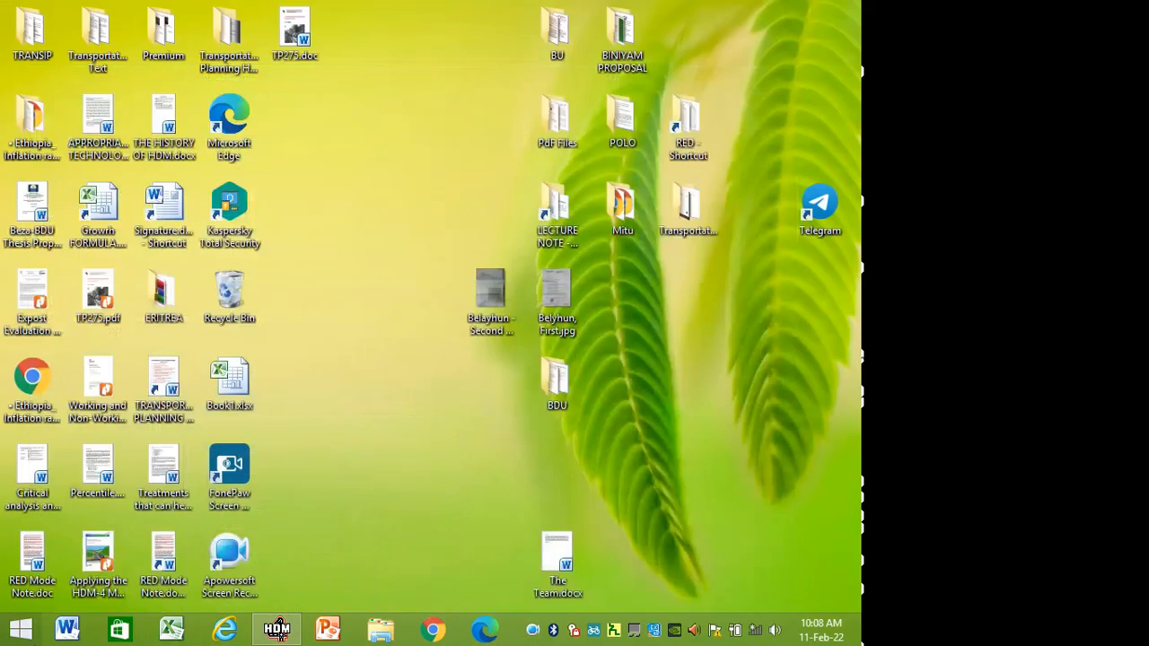